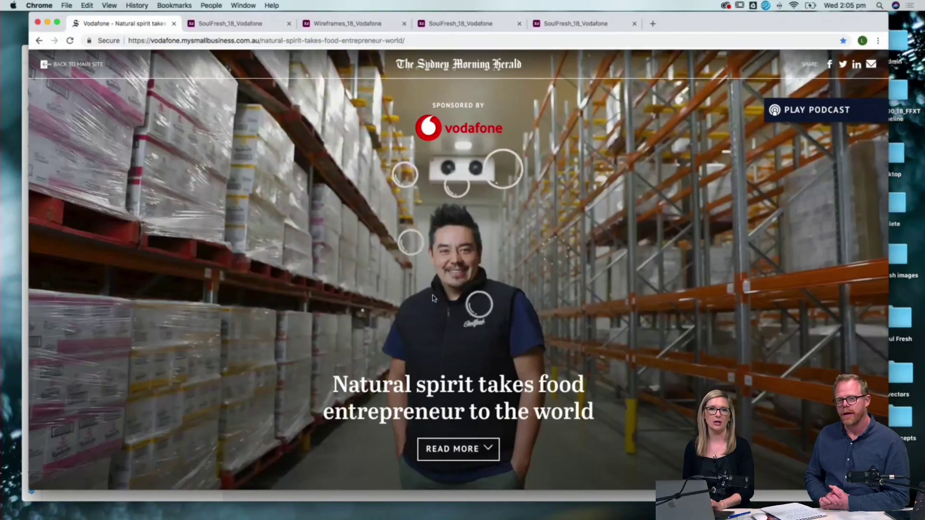
Examine the animated header image and the opening paragraphs of the "Natural spirit takes food entrepreneur to the world" article.
{"action": "scroll", "coordinate": [431, 296], "scroll_direction": "down", "scroll_amount": 8}
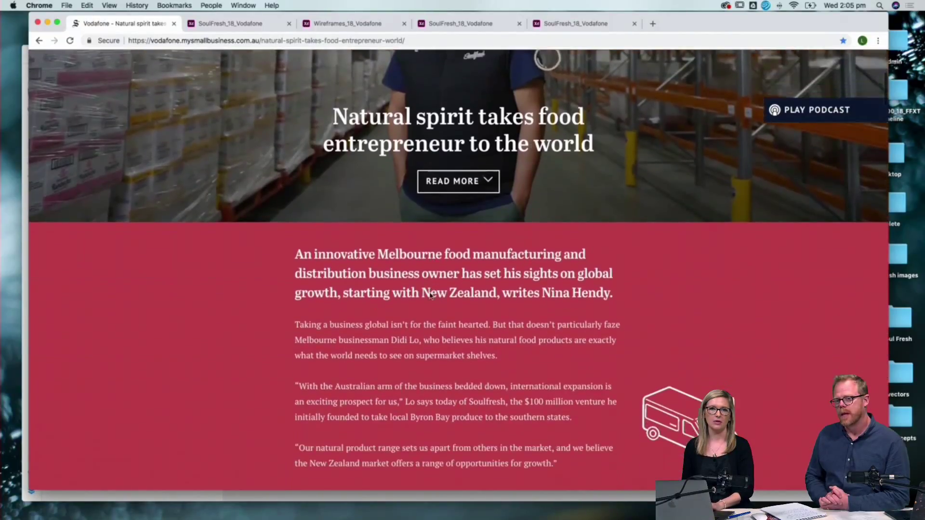
{"action": "scroll", "coordinate": [430, 292], "scroll_direction": "up", "scroll_amount": 5}
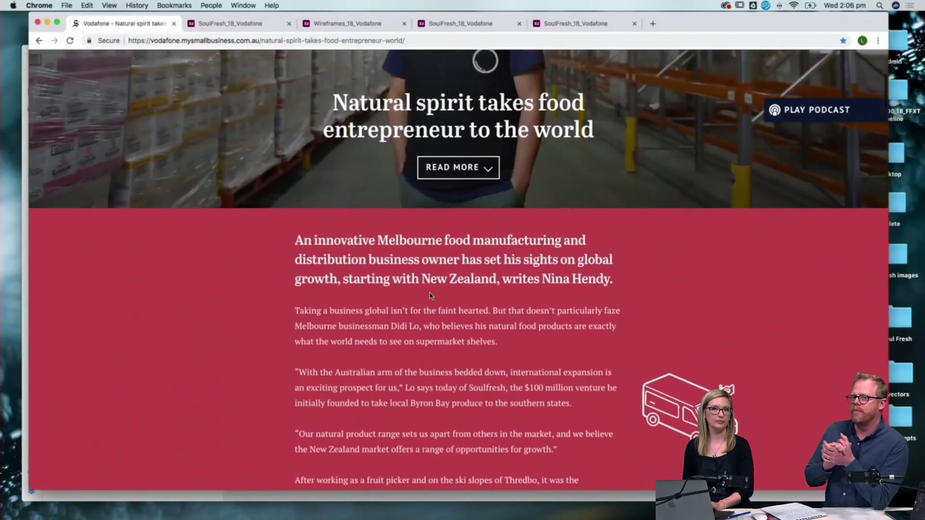
{"action": "scroll", "coordinate": [430, 292], "scroll_direction": "up", "scroll_amount": 4}
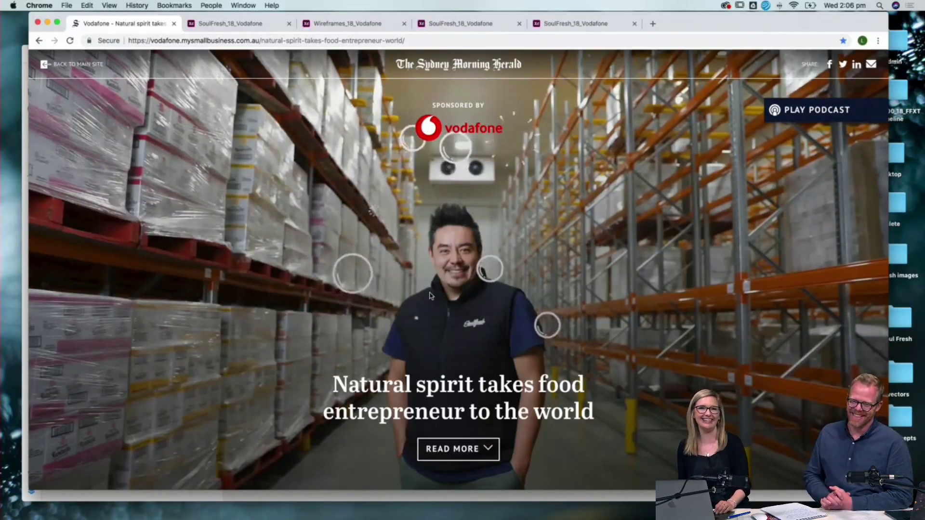
{"action": "scroll", "coordinate": [430, 296], "scroll_direction": "down", "scroll_amount": 3}
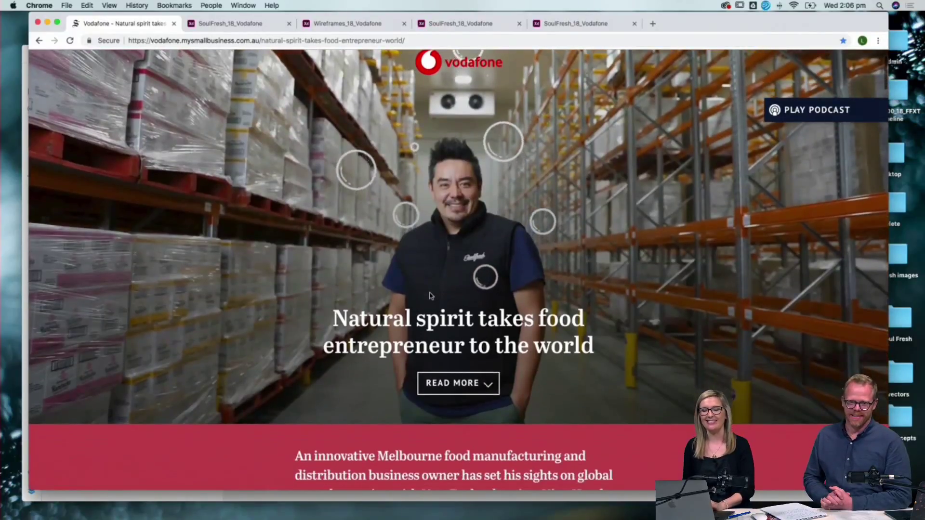
{"action": "scroll", "coordinate": [430, 295], "scroll_direction": "down", "scroll_amount": 5}
{"action": "scroll", "coordinate": [431, 297], "scroll_direction": "up", "scroll_amount": 4}
{"action": "scroll", "coordinate": [431, 296], "scroll_direction": "down", "scroll_amount": 5}
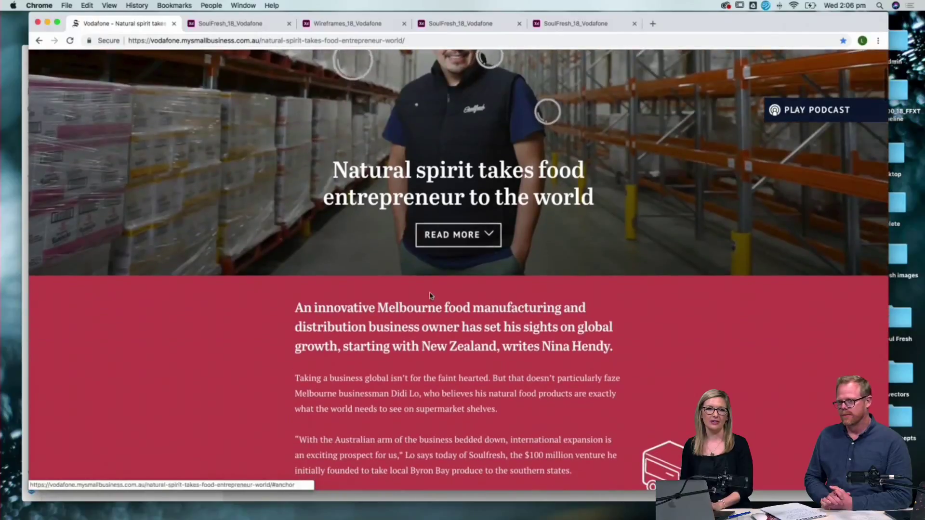
{"action": "scroll", "coordinate": [430, 295], "scroll_direction": "down", "scroll_amount": 15}
{"action": "scroll", "coordinate": [430, 293], "scroll_direction": "up", "scroll_amount": 5}
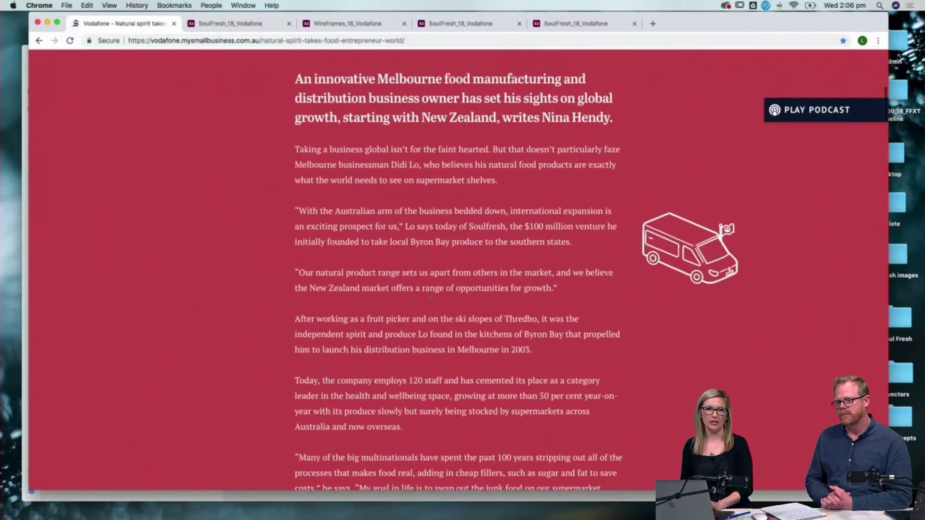
Open the article's podcast player to view the Soul Fresh episode, and close it again.
{"action": "scroll", "coordinate": [541, 307], "scroll_direction": "down", "scroll_amount": 9}
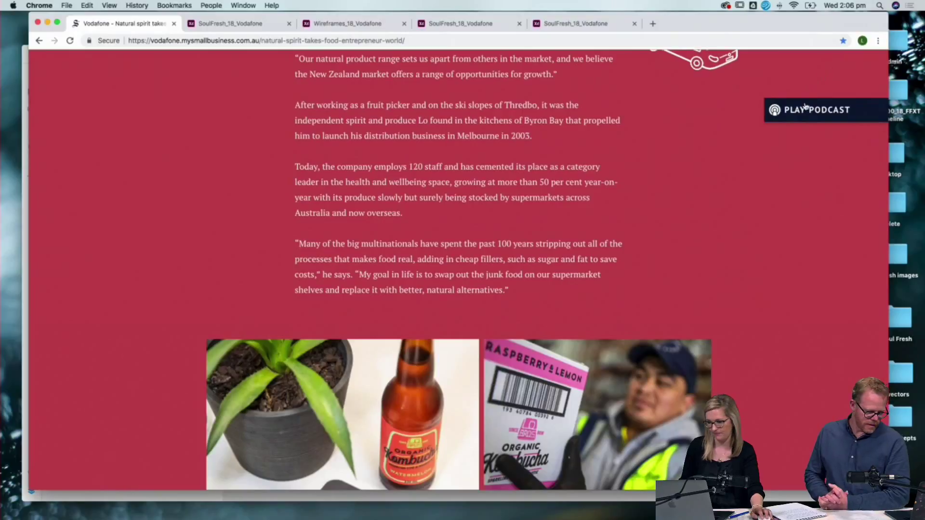
{"action": "left_click", "coordinate": [817, 111]}
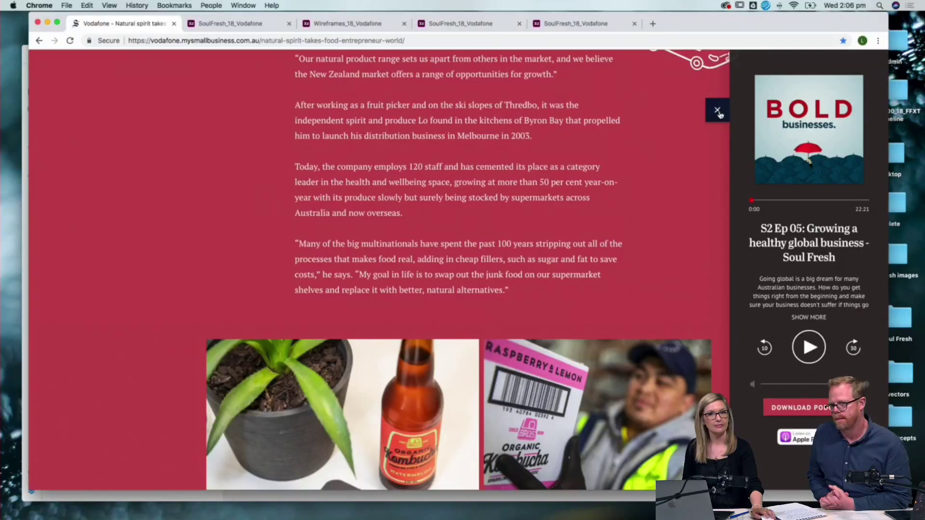
{"action": "left_click", "coordinate": [717, 111]}
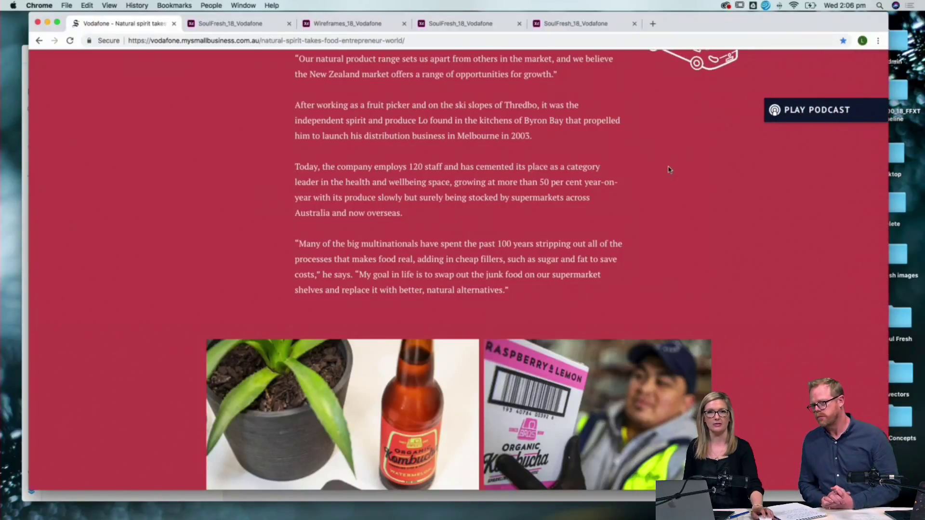
Examine the middle of the article, from the photo grid past the Vodafone advertisement to the animated milk-pouring picture.
{"action": "scroll", "coordinate": [628, 200], "scroll_direction": "down", "scroll_amount": 10}
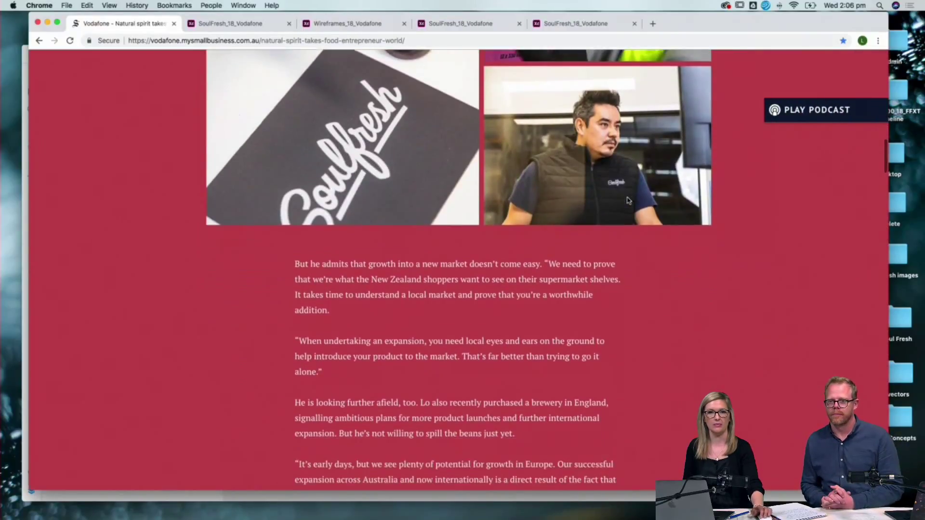
{"action": "scroll", "coordinate": [628, 201], "scroll_direction": "down", "scroll_amount": 7}
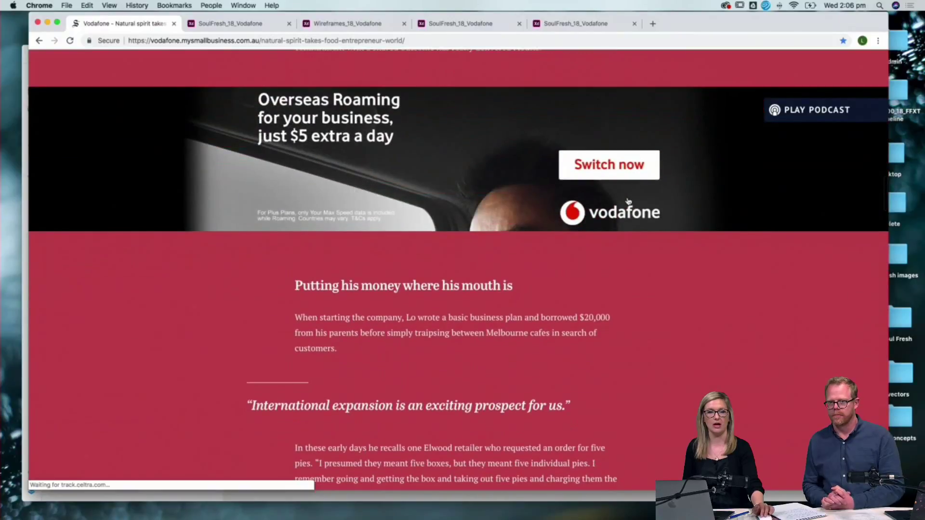
{"action": "scroll", "coordinate": [628, 201], "scroll_direction": "down", "scroll_amount": 7}
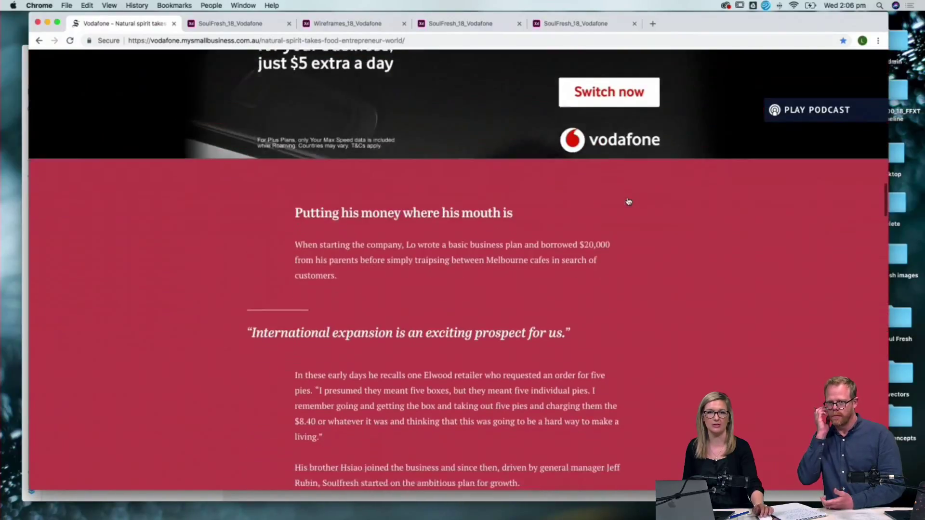
{"action": "scroll", "coordinate": [628, 201], "scroll_direction": "down", "scroll_amount": 7}
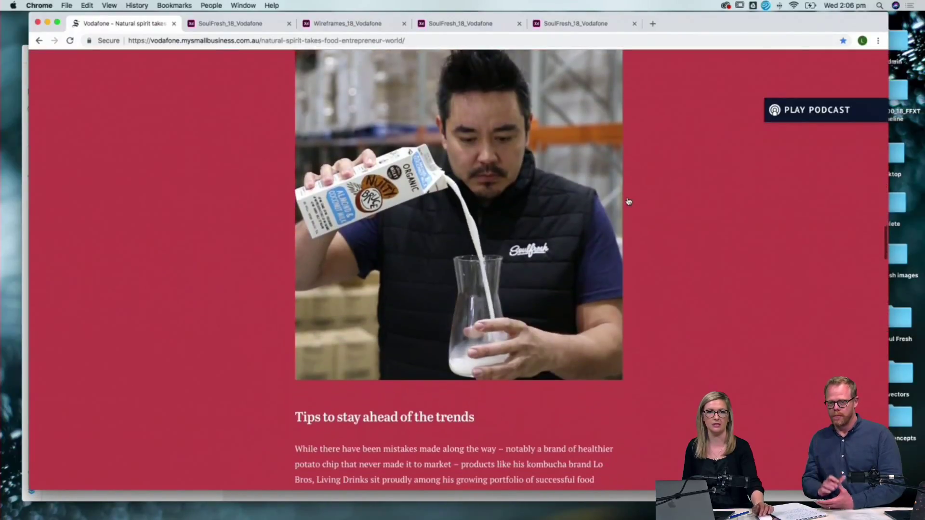
{"action": "scroll", "coordinate": [628, 200], "scroll_direction": "up", "scroll_amount": 1}
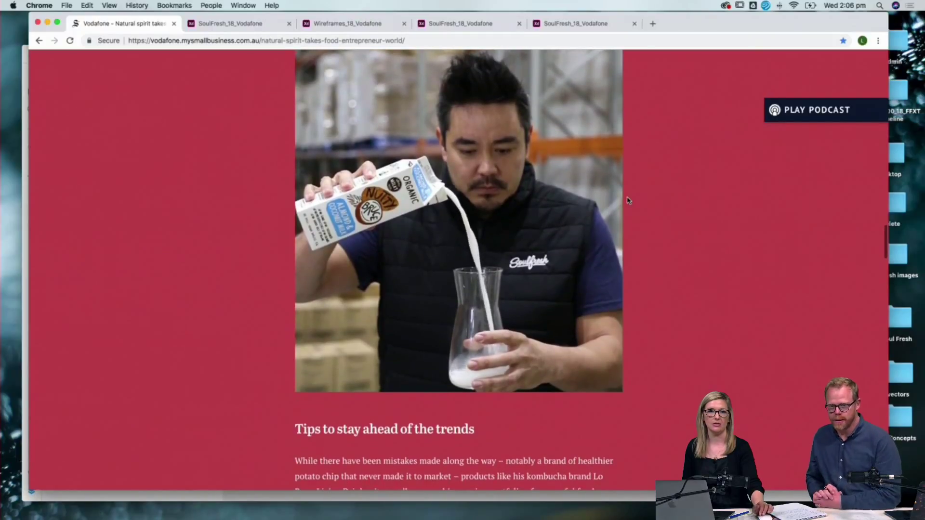
{"action": "scroll", "coordinate": [628, 201], "scroll_direction": "down", "scroll_amount": 5}
{"action": "scroll", "coordinate": [628, 201], "scroll_direction": "up", "scroll_amount": 3}
{"action": "scroll", "coordinate": [628, 201], "scroll_direction": "up", "scroll_amount": 2}
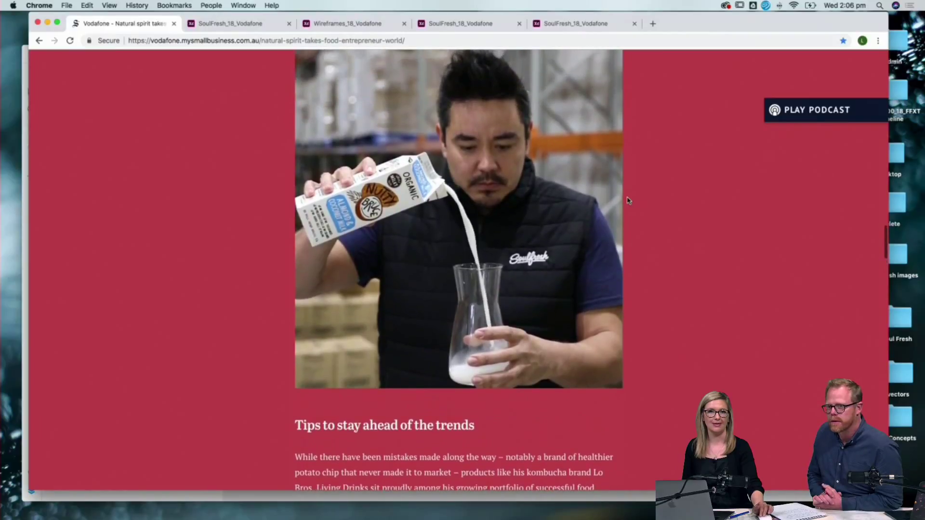
{"action": "scroll", "coordinate": [628, 201], "scroll_direction": "up", "scroll_amount": 1}
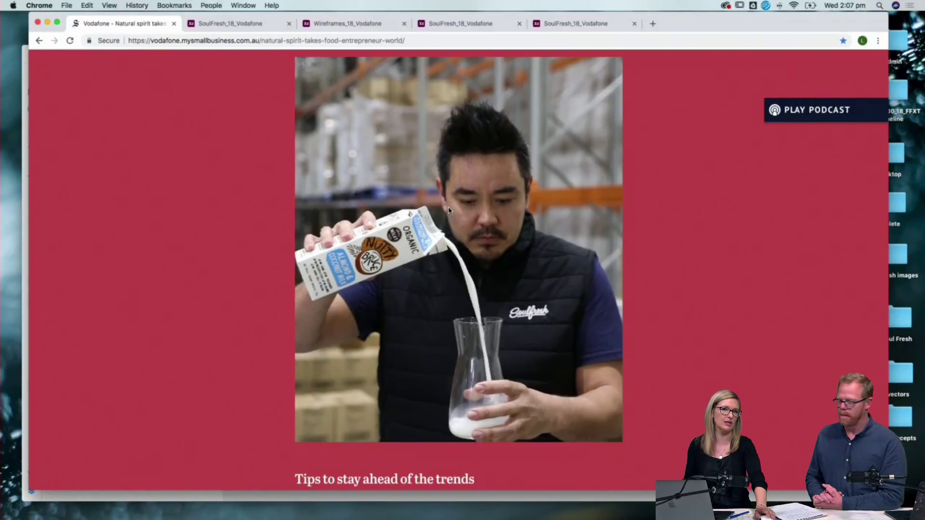
Review the rest of the article from "Tips to stay ahead of the trends" to the "Next in the series" section.
{"action": "scroll", "coordinate": [449, 210], "scroll_direction": "down", "scroll_amount": 5}
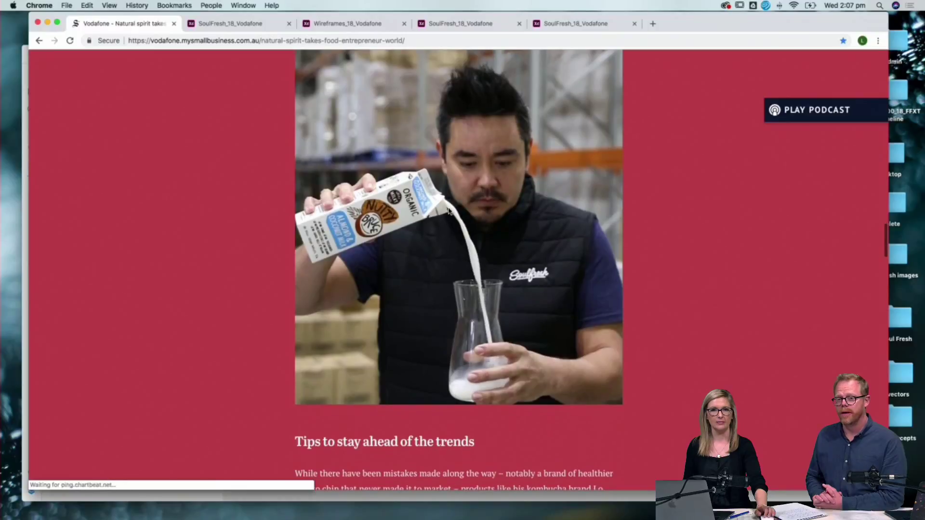
{"action": "scroll", "coordinate": [449, 210], "scroll_direction": "down", "scroll_amount": 9}
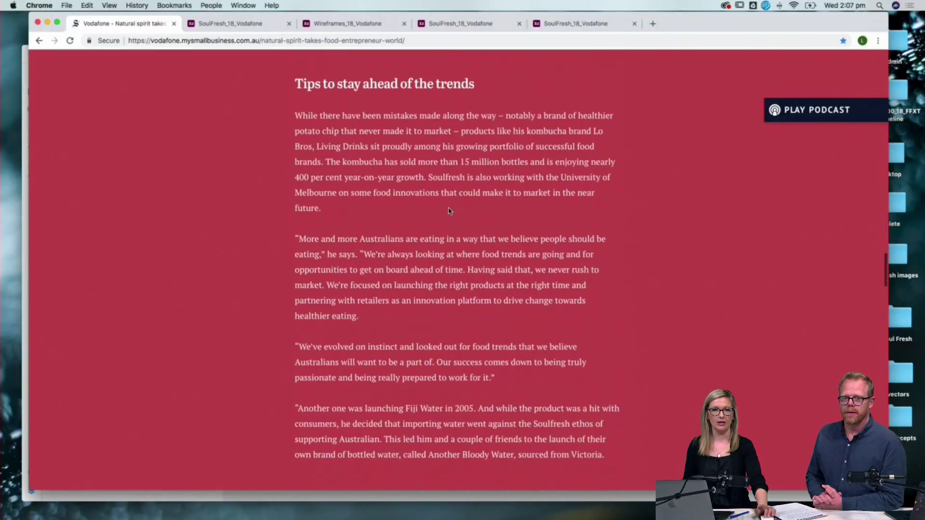
{"action": "scroll", "coordinate": [448, 211], "scroll_direction": "down", "scroll_amount": 3}
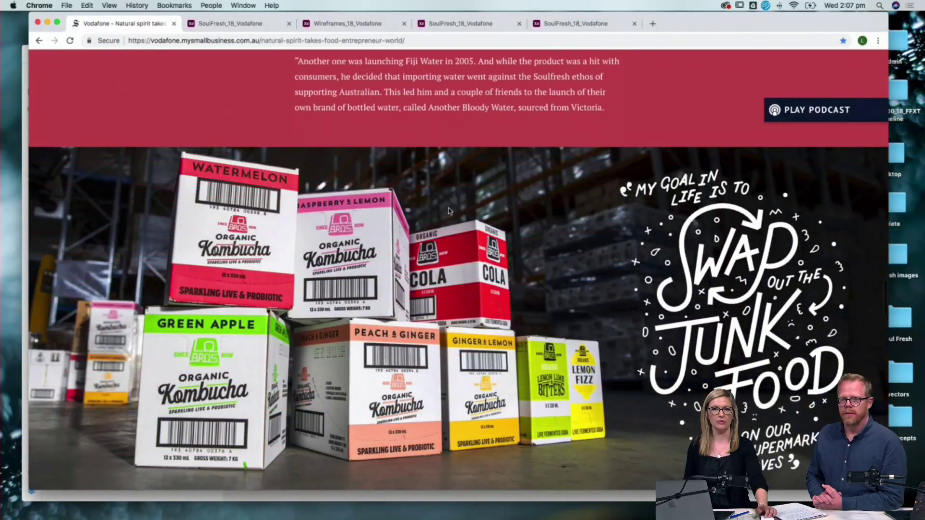
{"action": "scroll", "coordinate": [448, 211], "scroll_direction": "down", "scroll_amount": 12}
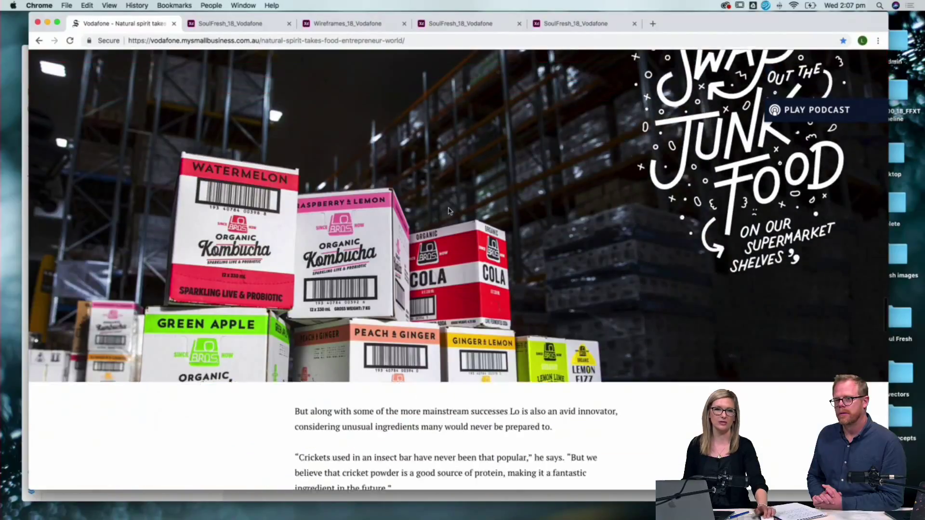
{"action": "scroll", "coordinate": [448, 211], "scroll_direction": "down", "scroll_amount": 14}
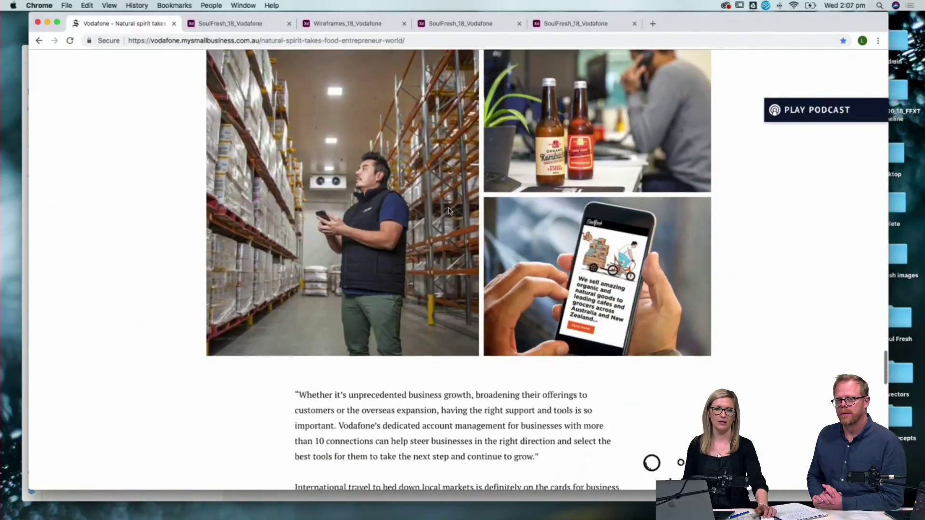
{"action": "scroll", "coordinate": [448, 210], "scroll_direction": "down", "scroll_amount": 12}
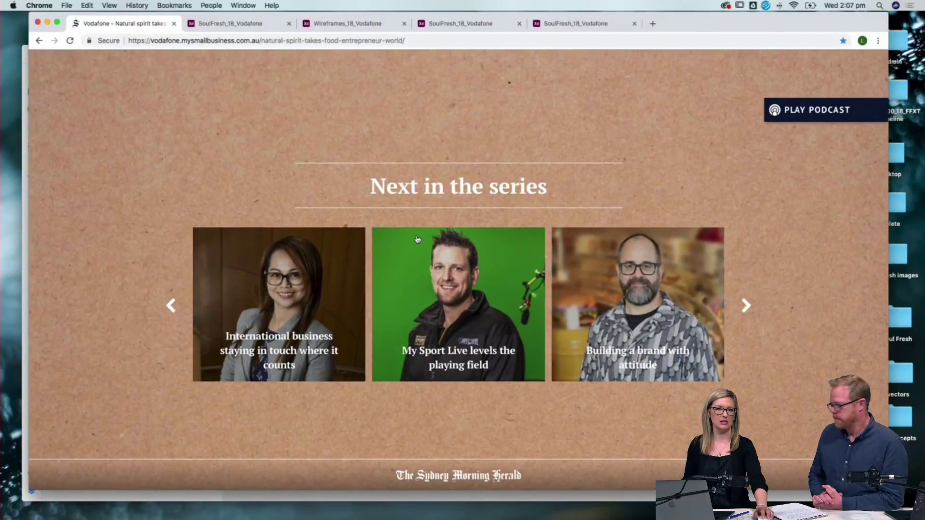
Open the "My Sport Live levels the playing field" article from the series and examine its design down to the illustrated quote image.
{"action": "left_click", "coordinate": [419, 292]}
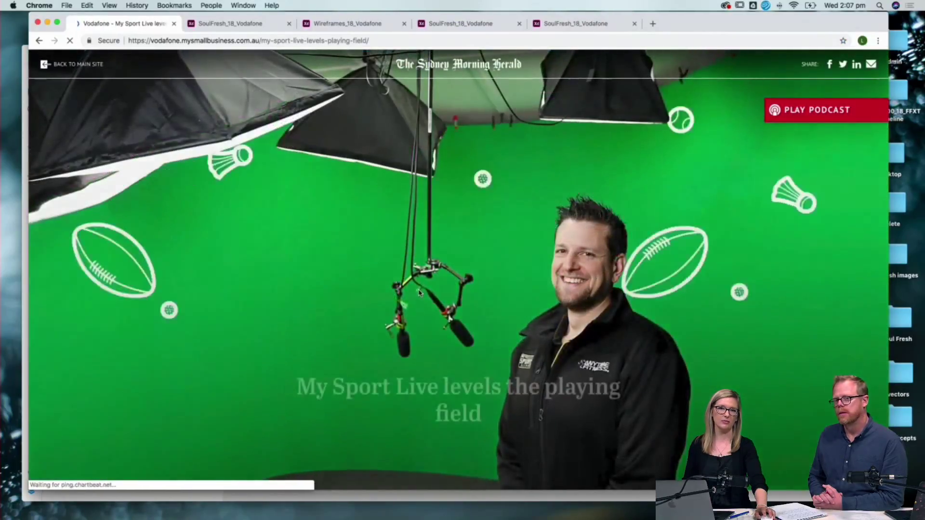
{"action": "scroll", "coordinate": [419, 293], "scroll_direction": "down", "scroll_amount": 3}
{"action": "scroll", "coordinate": [418, 291], "scroll_direction": "down", "scroll_amount": 10}
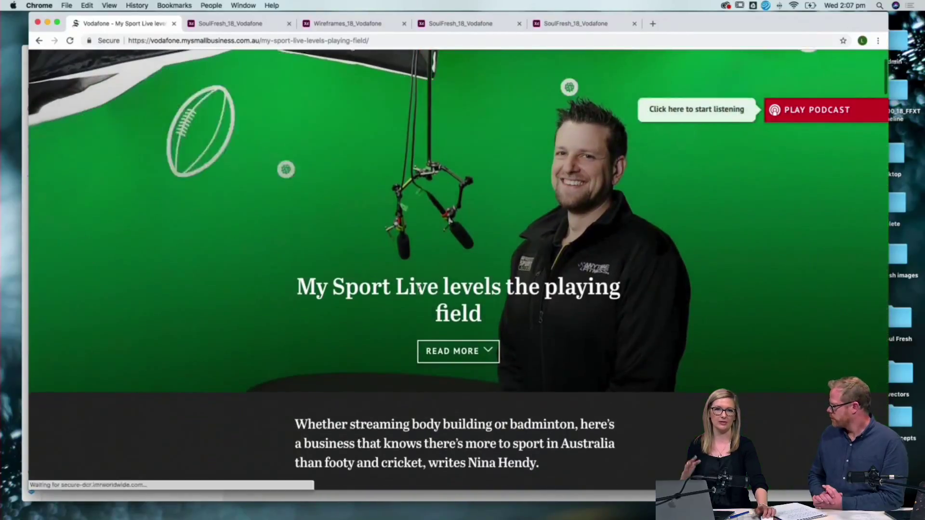
{"action": "scroll", "coordinate": [418, 289], "scroll_direction": "down", "scroll_amount": 15}
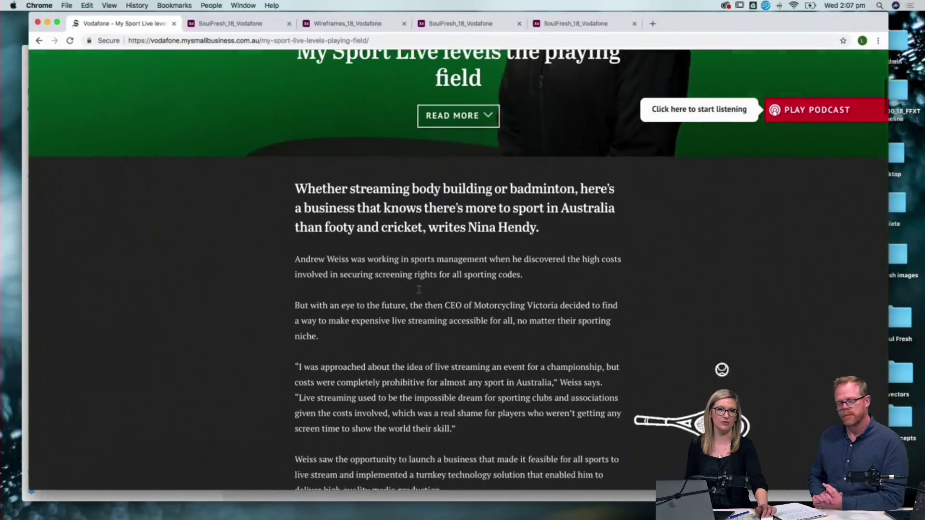
{"action": "scroll", "coordinate": [418, 292], "scroll_direction": "down", "scroll_amount": 20}
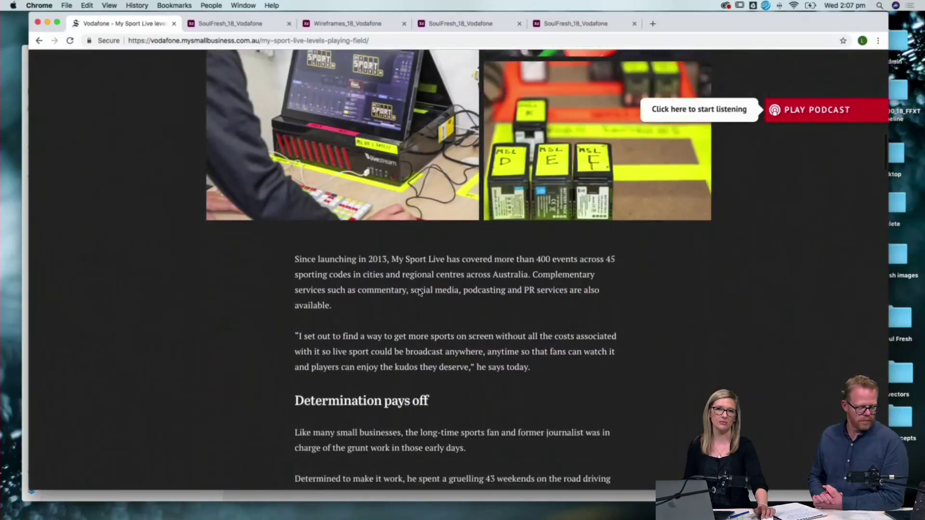
{"action": "scroll", "coordinate": [419, 291], "scroll_direction": "down", "scroll_amount": 18}
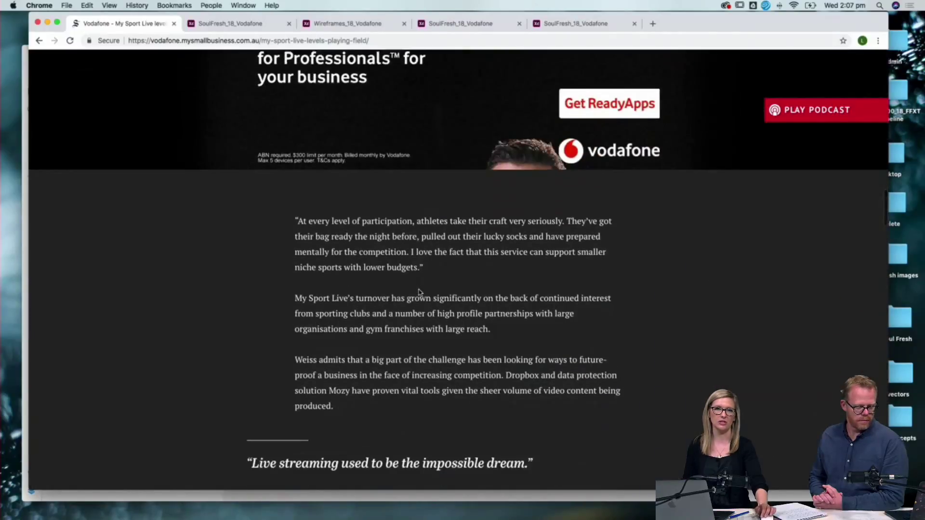
{"action": "scroll", "coordinate": [419, 292], "scroll_direction": "down", "scroll_amount": 20}
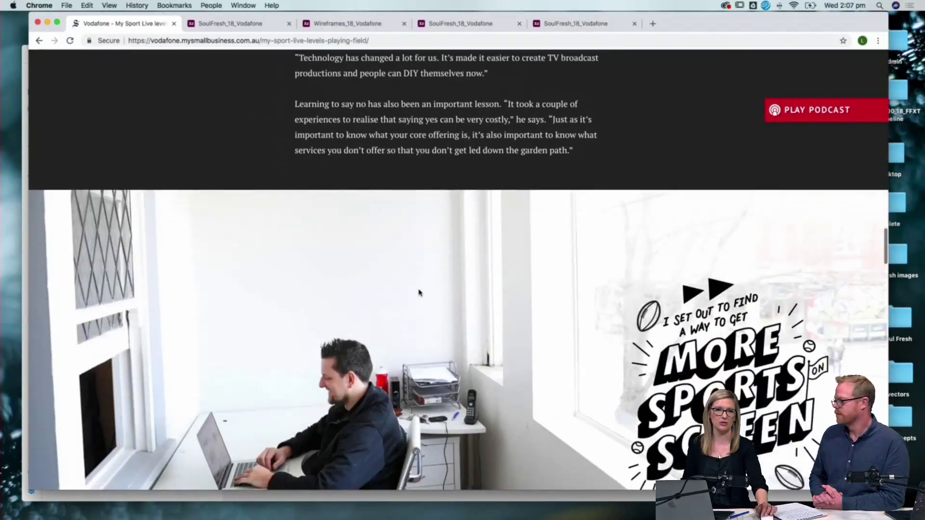
Review the remainder of the My Sport Live article, from "Future-proofing your business" to the "Next in the series" section.
{"action": "scroll", "coordinate": [418, 292], "scroll_direction": "down", "scroll_amount": 16}
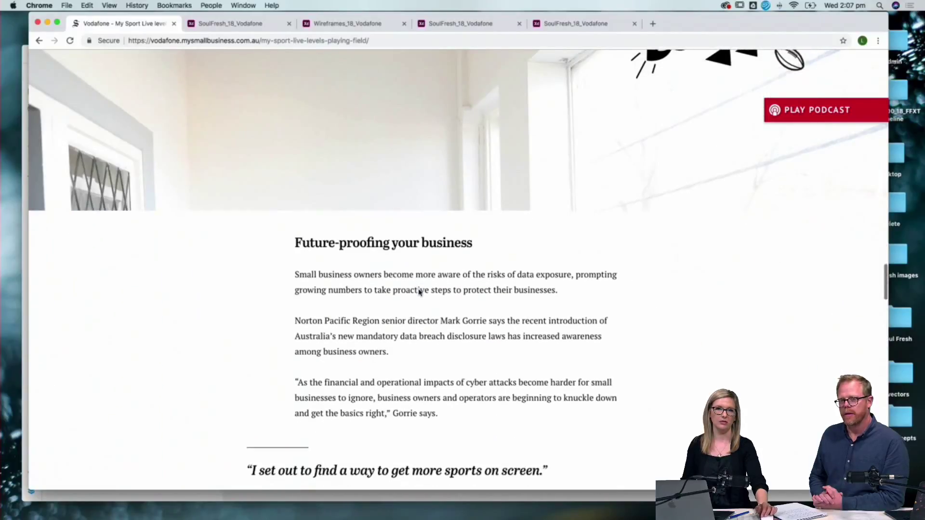
{"action": "scroll", "coordinate": [419, 292], "scroll_direction": "down", "scroll_amount": 14}
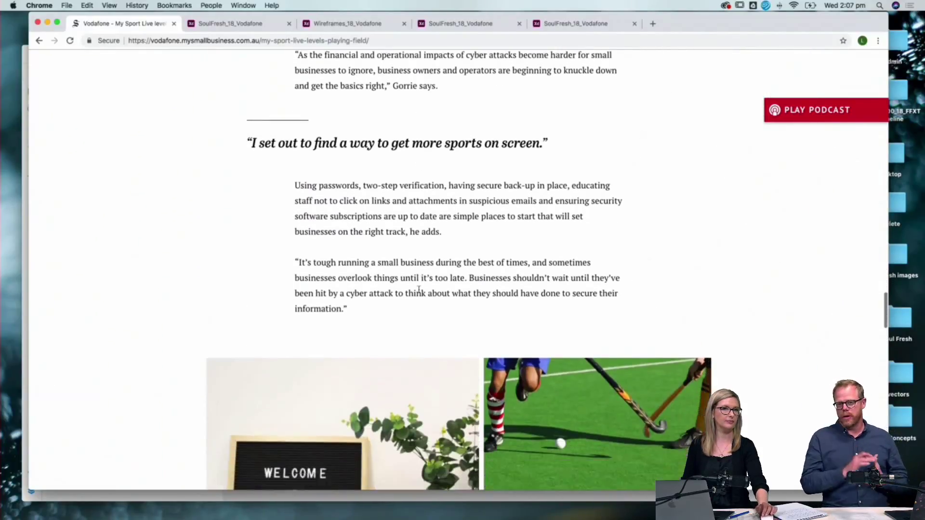
{"action": "scroll", "coordinate": [418, 293], "scroll_direction": "down", "scroll_amount": 10}
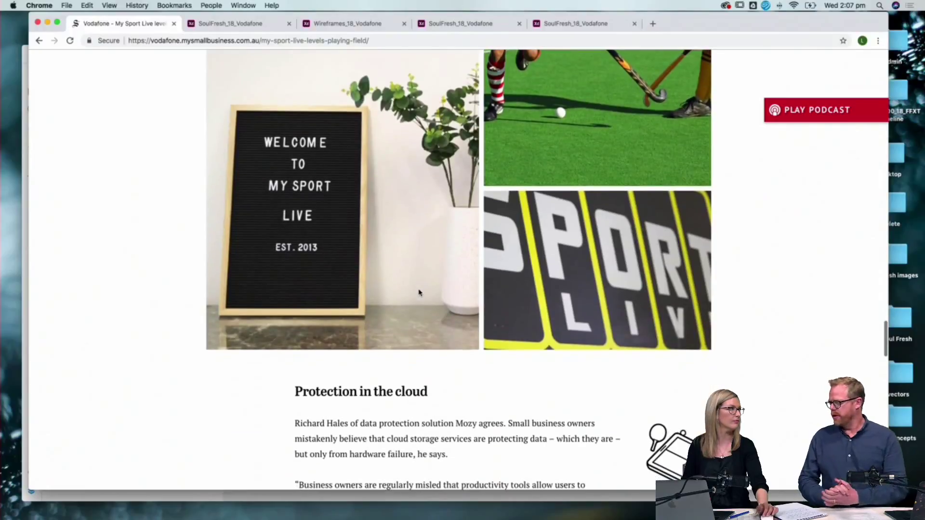
{"action": "scroll", "coordinate": [418, 289], "scroll_direction": "down", "scroll_amount": 7}
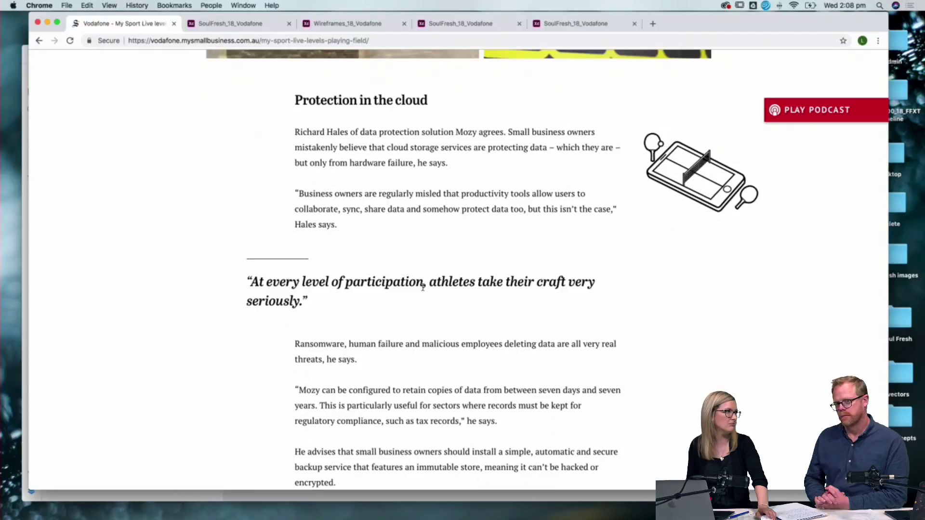
{"action": "scroll", "coordinate": [423, 287], "scroll_direction": "down", "scroll_amount": 20}
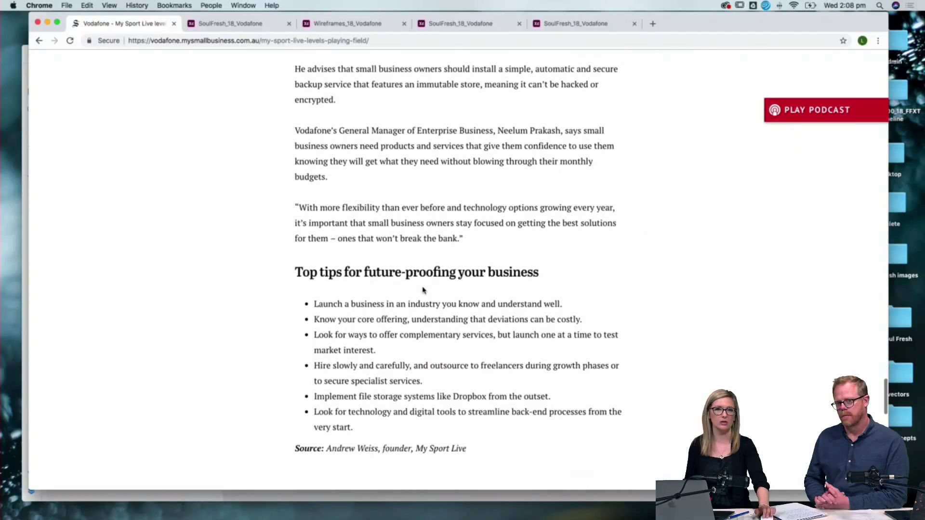
{"action": "scroll", "coordinate": [422, 290], "scroll_direction": "down", "scroll_amount": 6}
{"action": "scroll", "coordinate": [422, 290], "scroll_direction": "down", "scroll_amount": 7}
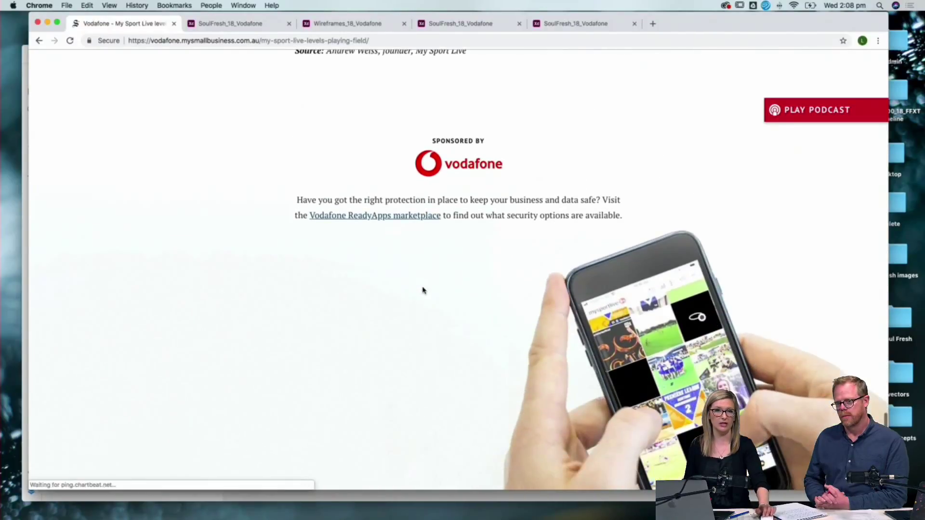
{"action": "scroll", "coordinate": [422, 290], "scroll_direction": "down", "scroll_amount": 14}
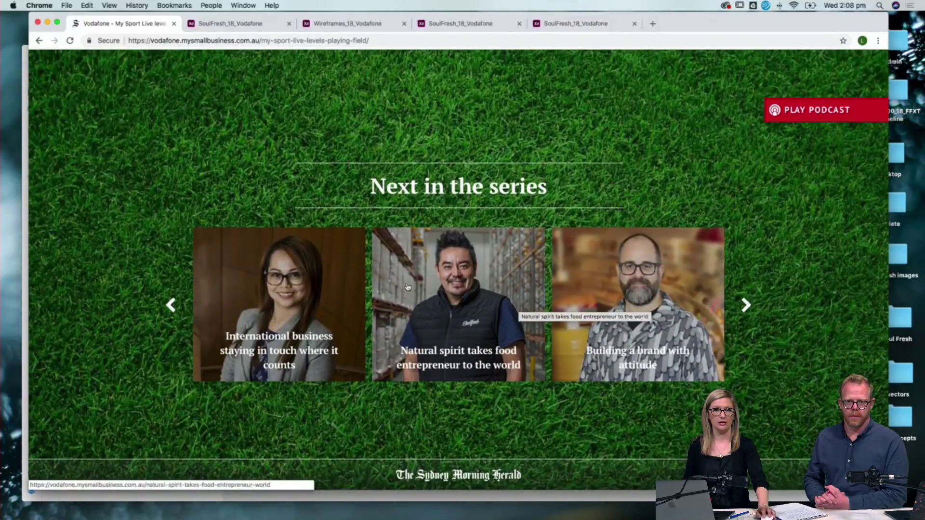
Open the "Pana Chocolate takes raw passion global" article from the series carousel and review it down to the "Next in the series" section.
{"action": "left_click", "coordinate": [173, 306]}
{"action": "left_click", "coordinate": [173, 306]}
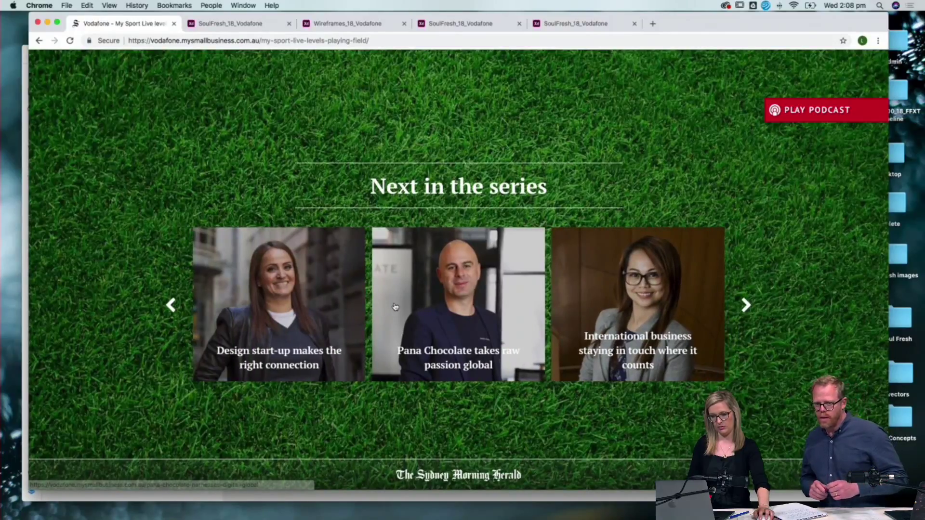
{"action": "left_click", "coordinate": [417, 299]}
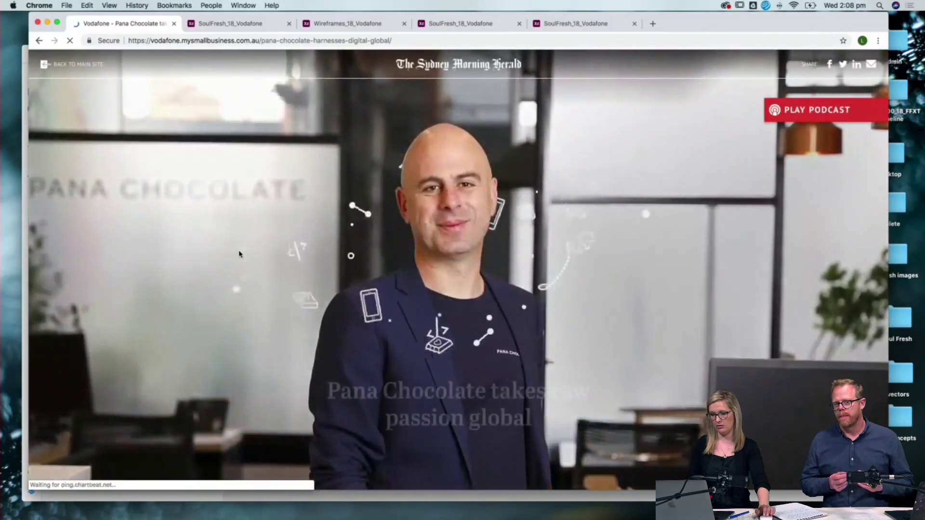
{"action": "scroll", "coordinate": [239, 254], "scroll_direction": "down", "scroll_amount": 15}
{"action": "scroll", "coordinate": [240, 254], "scroll_direction": "down", "scroll_amount": 20}
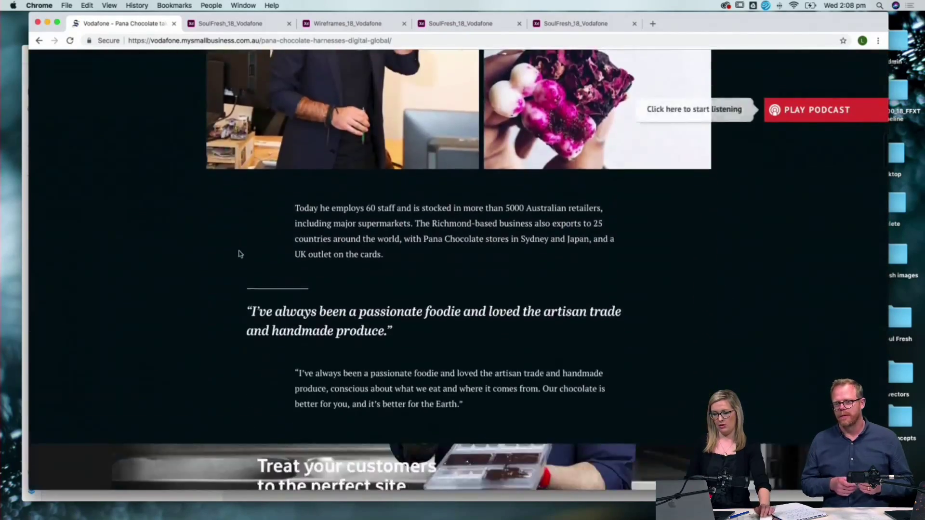
{"action": "scroll", "coordinate": [239, 254], "scroll_direction": "down", "scroll_amount": 20}
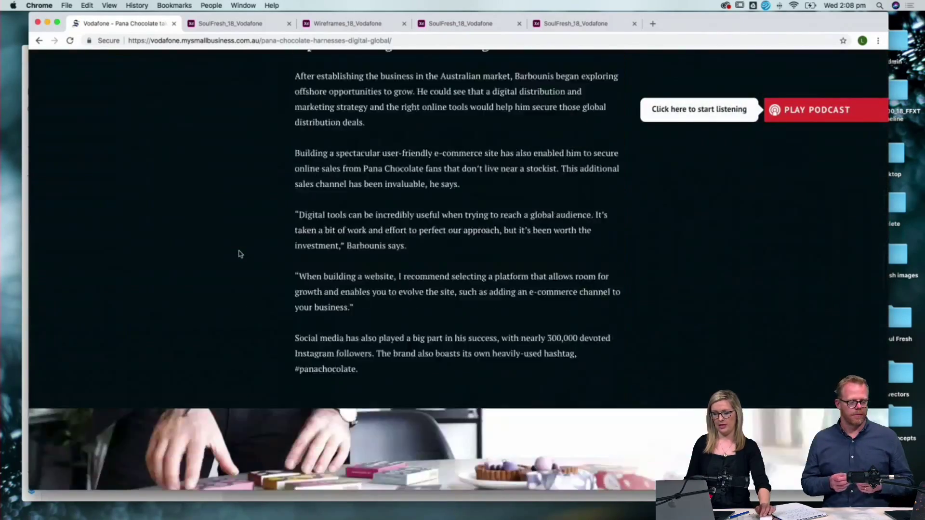
{"action": "scroll", "coordinate": [239, 254], "scroll_direction": "down", "scroll_amount": 20}
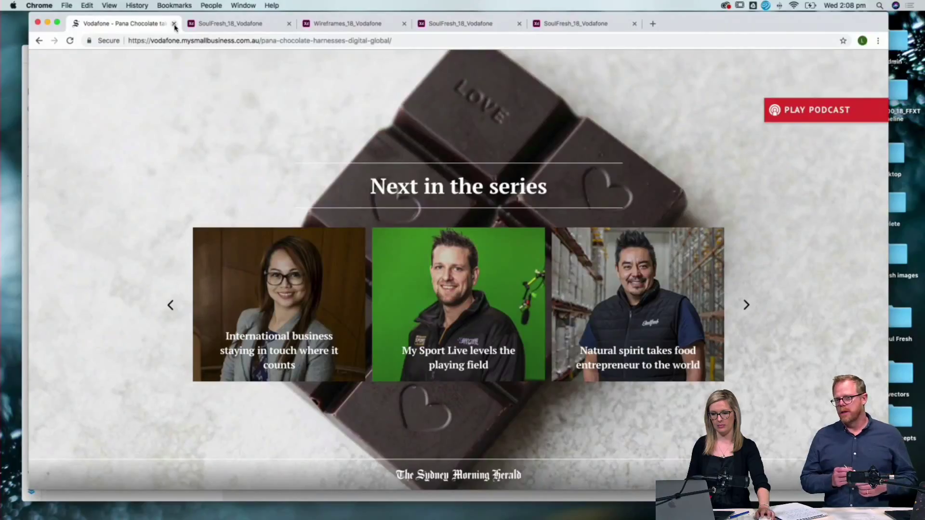
Switch to the Wireframes_18_Vodafone prototype, advance past the moodboard to the instructions, and open the mobile user flow.
{"action": "left_click", "coordinate": [335, 29]}
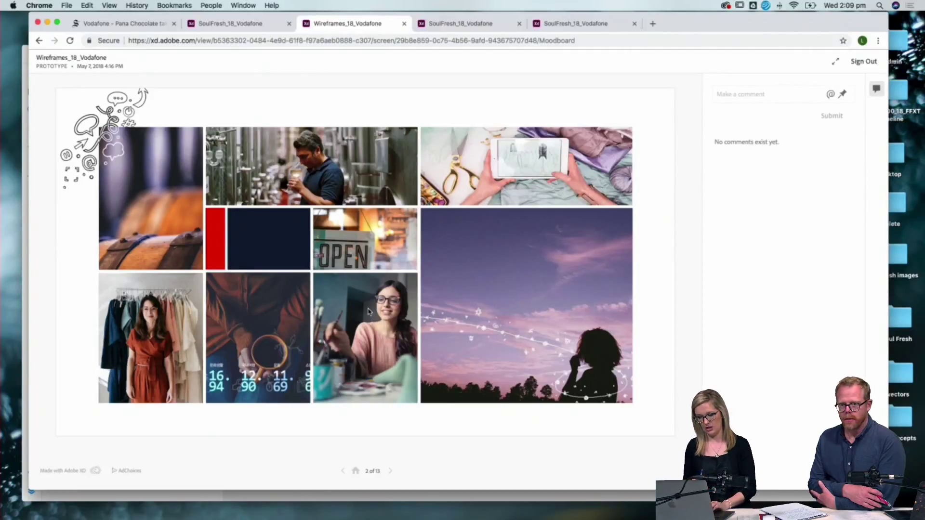
{"action": "left_click", "coordinate": [369, 312]}
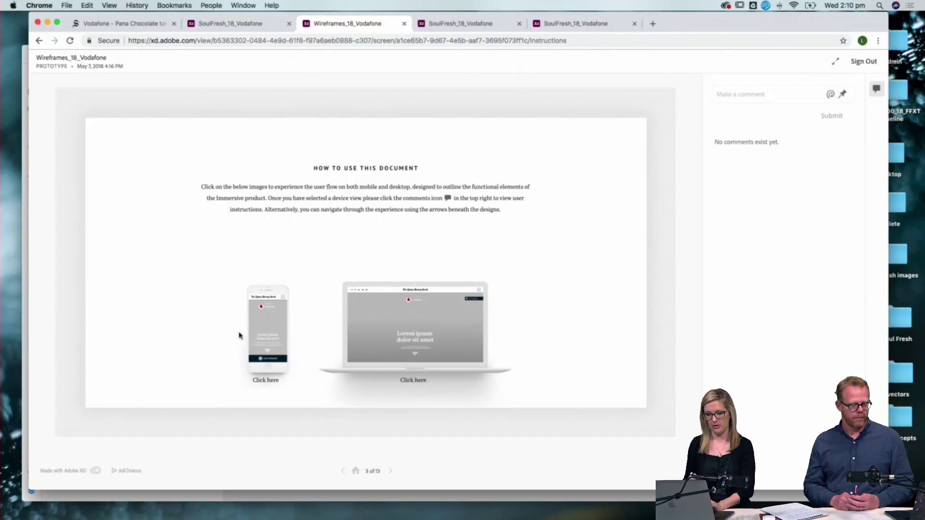
{"action": "left_click", "coordinate": [254, 341]}
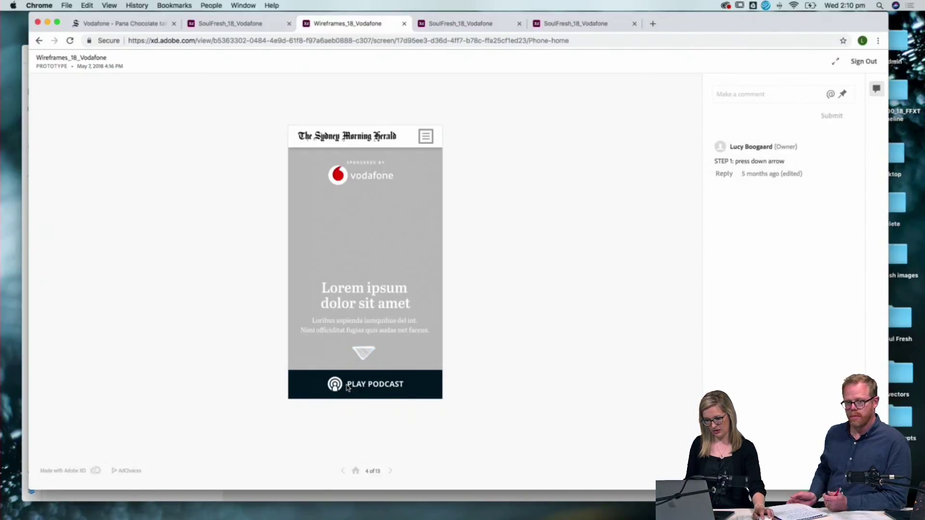
Walk through the phone wireframes from the home screen to the editorial page, opening and closing the podcast flyout.
{"action": "left_click", "coordinate": [363, 353]}
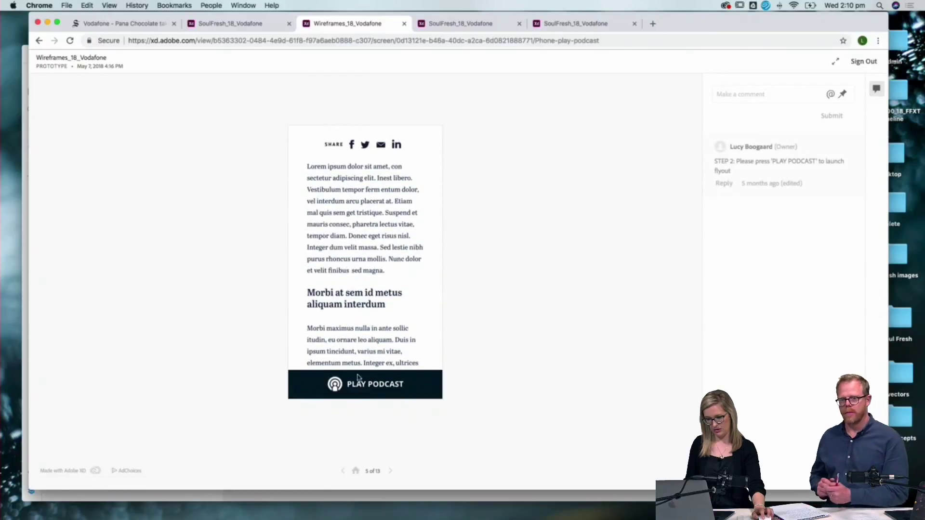
{"action": "left_click", "coordinate": [351, 388]}
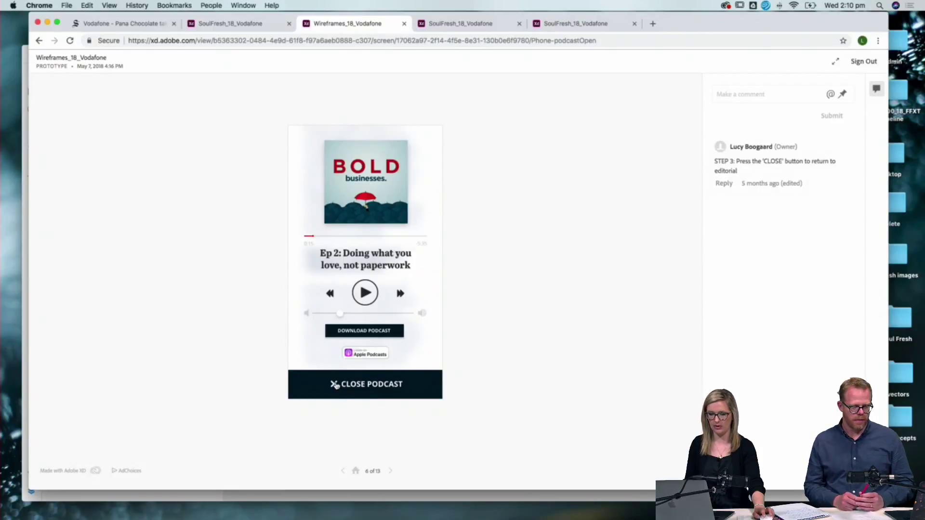
{"action": "left_click", "coordinate": [335, 385]}
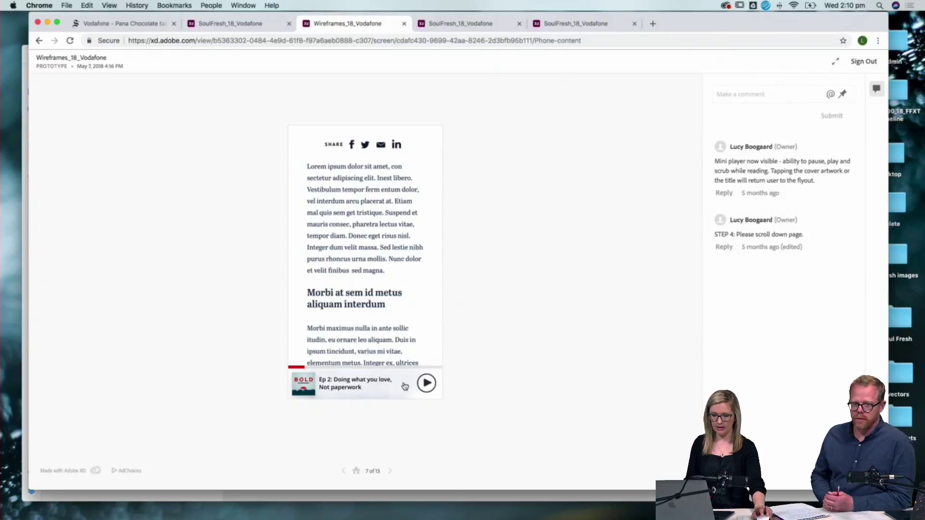
Examine the phone content wireframe, from the podcast mini player through the text and image placeholders to the Vodafone sponsor block.
{"action": "scroll", "coordinate": [381, 337], "scroll_direction": "down", "scroll_amount": 2}
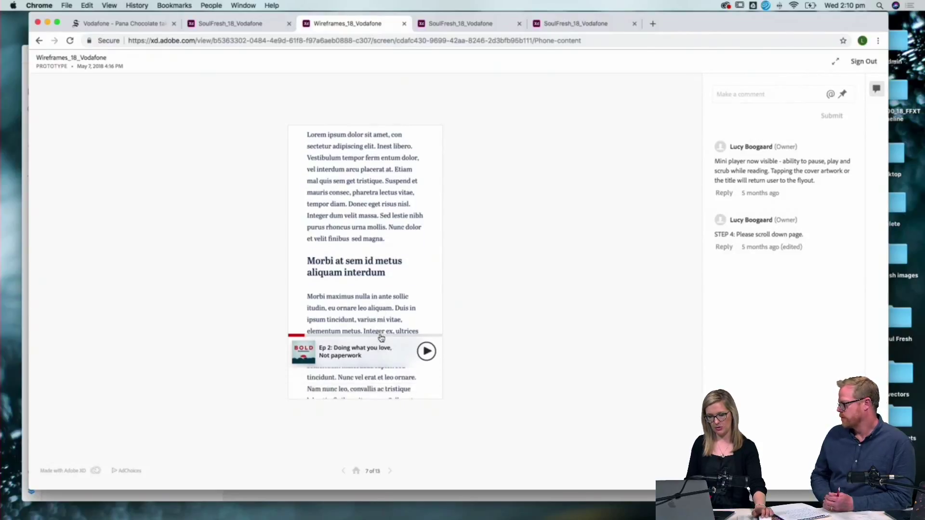
{"action": "scroll", "coordinate": [380, 337], "scroll_direction": "up", "scroll_amount": 2}
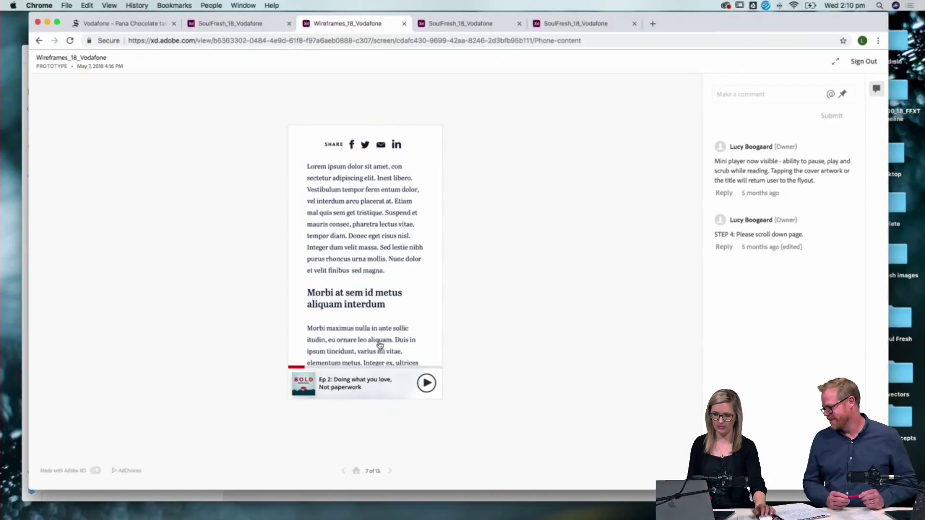
{"action": "scroll", "coordinate": [380, 339], "scroll_direction": "down", "scroll_amount": 3}
{"action": "scroll", "coordinate": [380, 344], "scroll_direction": "down", "scroll_amount": 10}
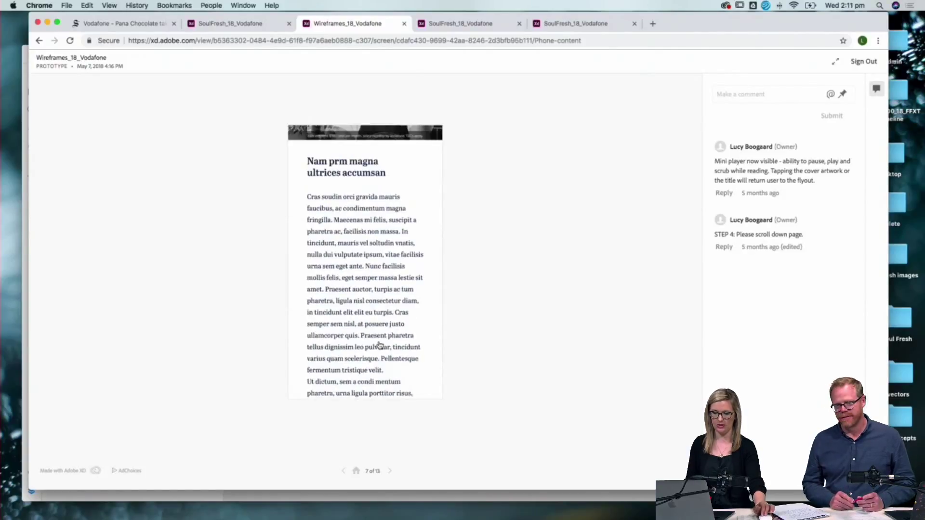
{"action": "scroll", "coordinate": [381, 345], "scroll_direction": "down", "scroll_amount": 7}
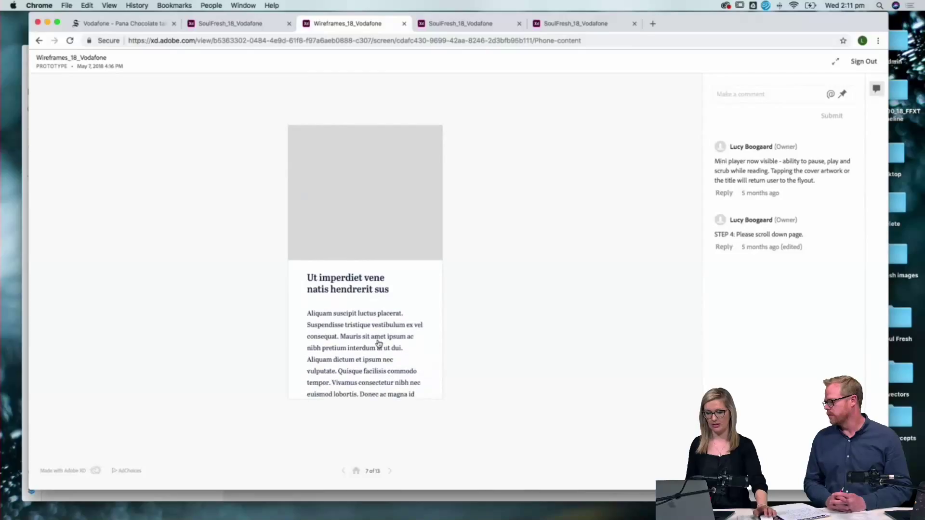
{"action": "scroll", "coordinate": [378, 343], "scroll_direction": "up", "scroll_amount": 1}
{"action": "scroll", "coordinate": [378, 343], "scroll_direction": "down", "scroll_amount": 1}
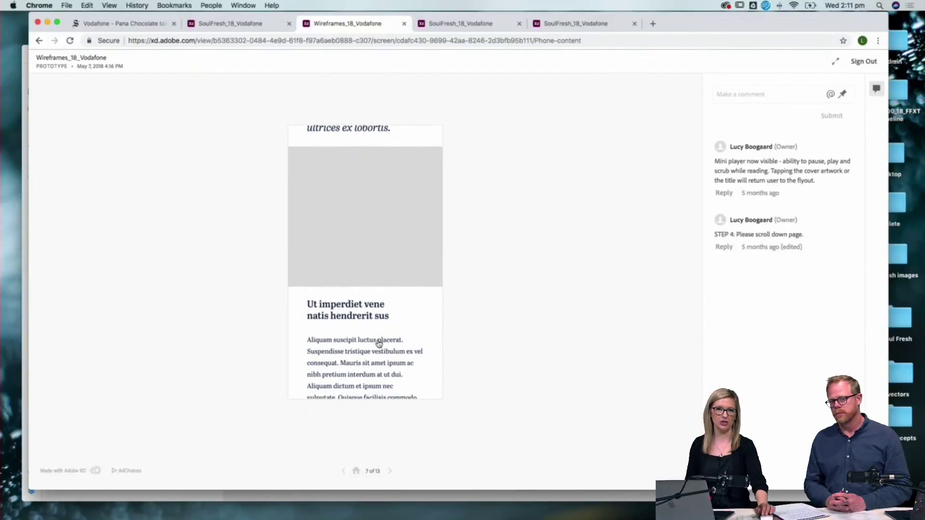
{"action": "scroll", "coordinate": [378, 343], "scroll_direction": "down", "scroll_amount": 3}
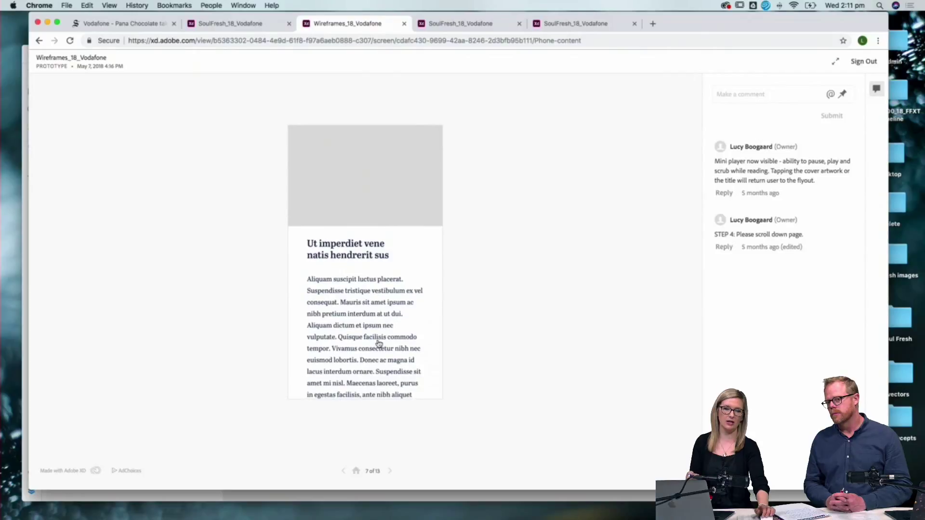
{"action": "scroll", "coordinate": [379, 343], "scroll_direction": "down", "scroll_amount": 12}
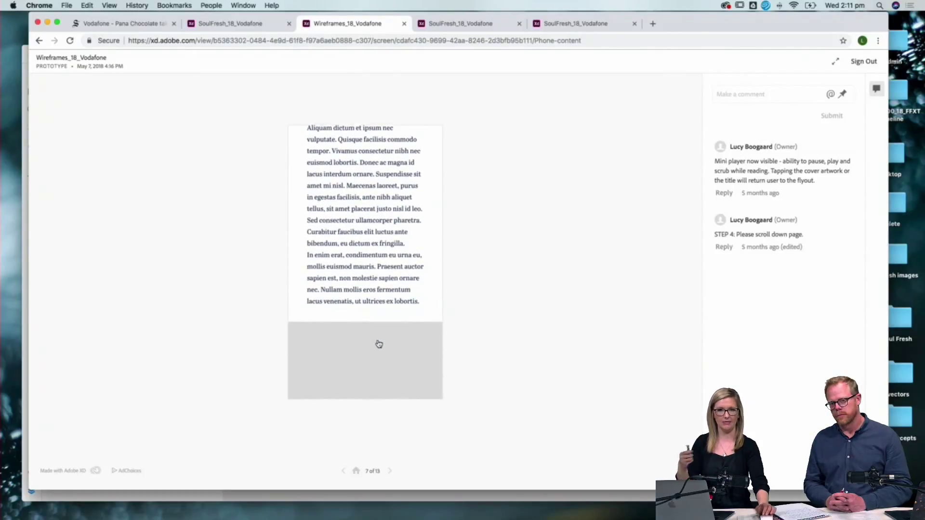
{"action": "scroll", "coordinate": [378, 344], "scroll_direction": "down", "scroll_amount": 20}
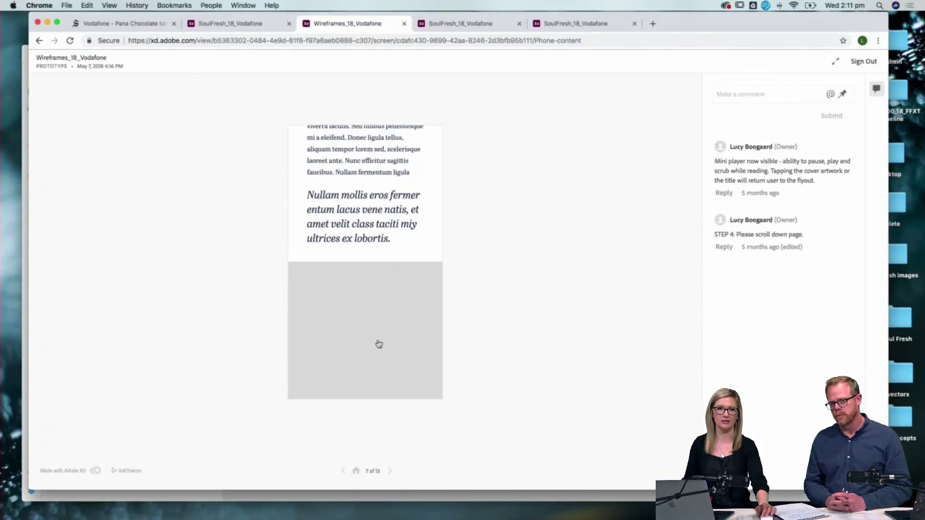
{"action": "scroll", "coordinate": [379, 344], "scroll_direction": "down", "scroll_amount": 10}
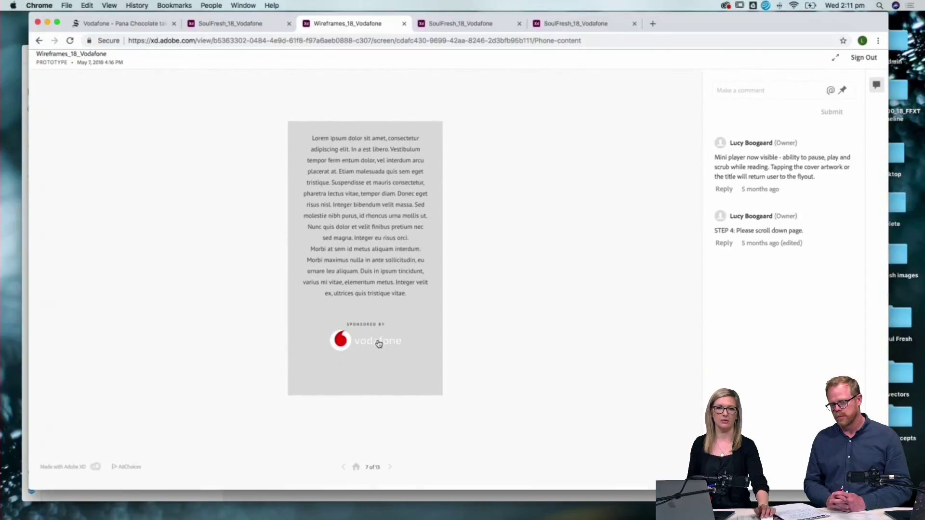
Advance past the phone series screen to the desktop wireframes, and open and close the podcast flyout beside the article.
{"action": "left_click", "coordinate": [390, 472]}
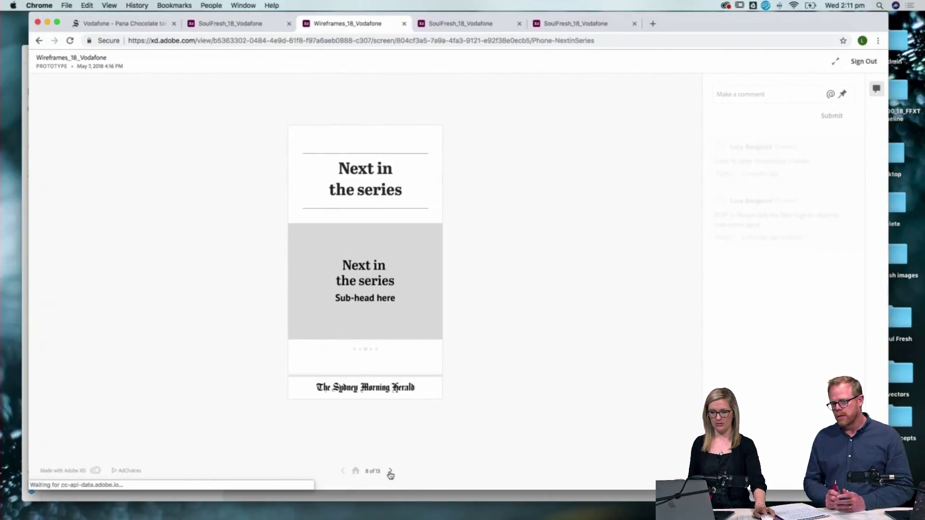
{"action": "left_click", "coordinate": [390, 472]}
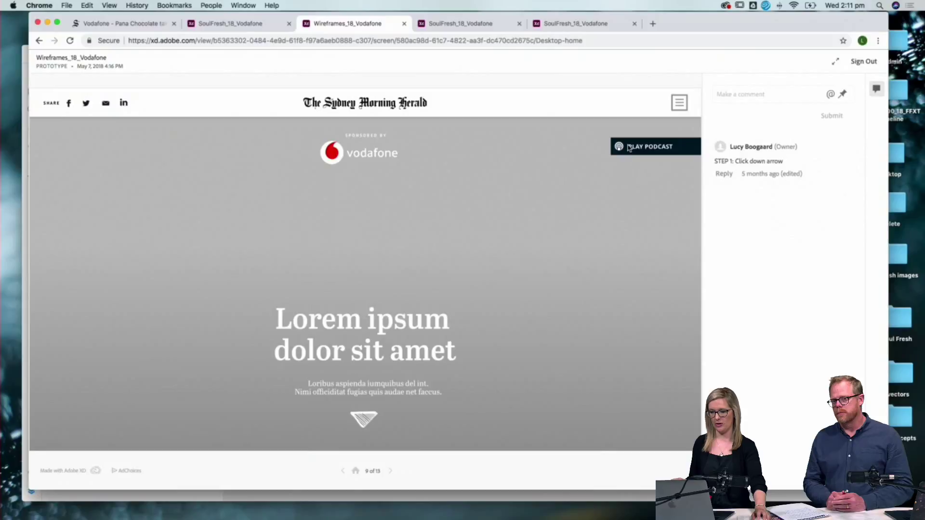
{"action": "left_click", "coordinate": [364, 420]}
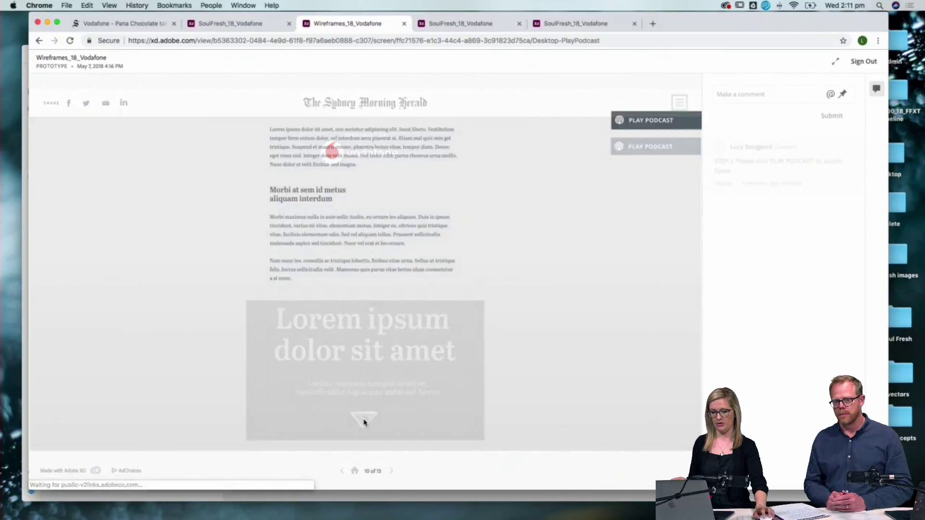
{"action": "left_click", "coordinate": [617, 95]}
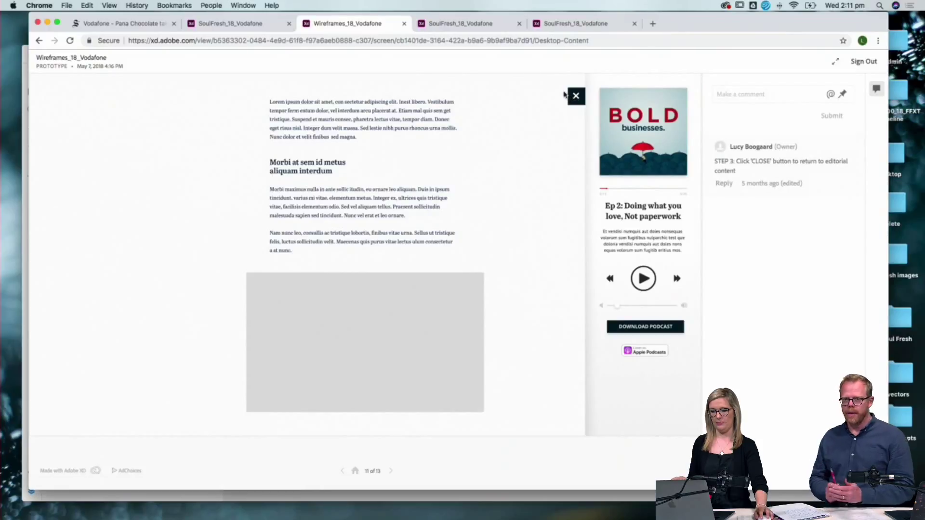
{"action": "left_click", "coordinate": [573, 96]}
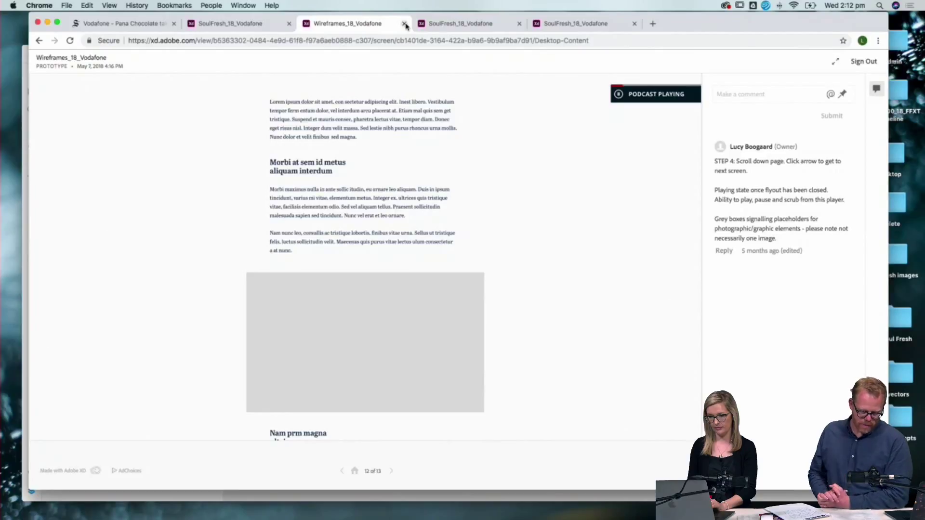
Switch to the Wireframes_18_Vodafone file in Adobe XD and zoom in on the phone artboards to 50%.
{"action": "mouse_move", "coordinate": [472, 518]}
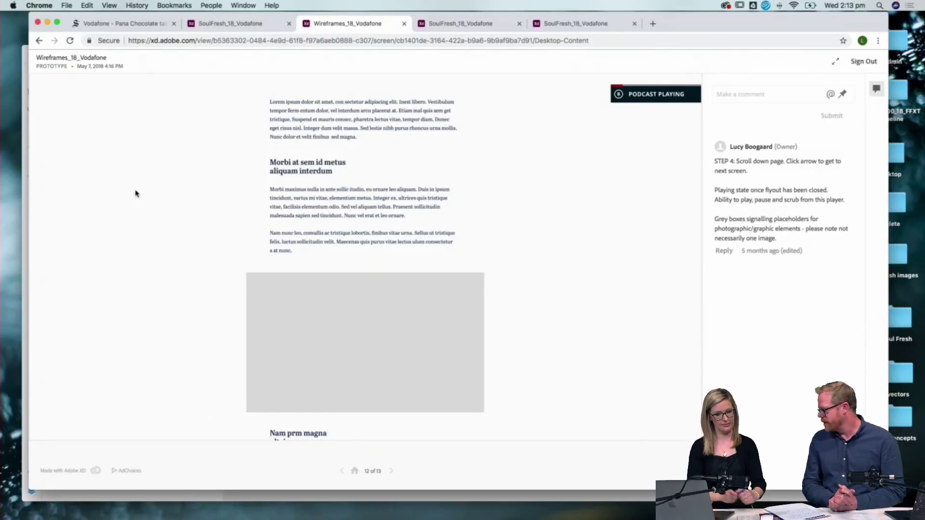
{"action": "mouse_move", "coordinate": [667, 501]}
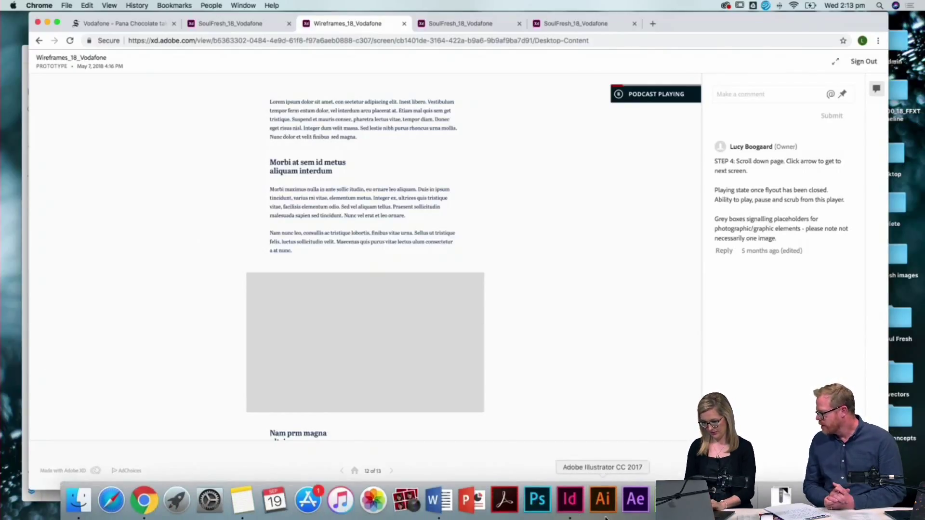
{"action": "left_click", "coordinate": [701, 501]}
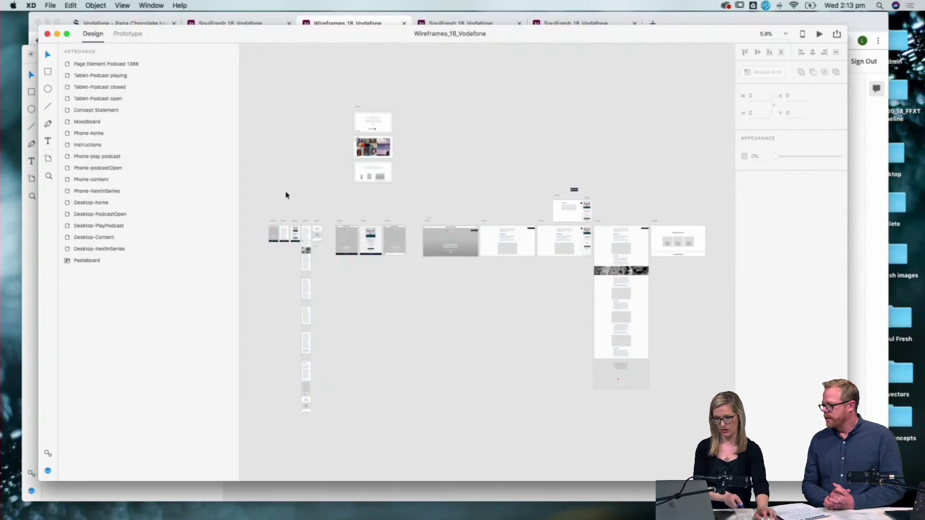
{"action": "mouse_move", "coordinate": [283, 30]}
{"action": "left_mouse_down"}
{"action": "mouse_move", "coordinate": [289, 192]}
{"action": "mouse_move", "coordinate": [295, 43]}
{"action": "left_mouse_up"}
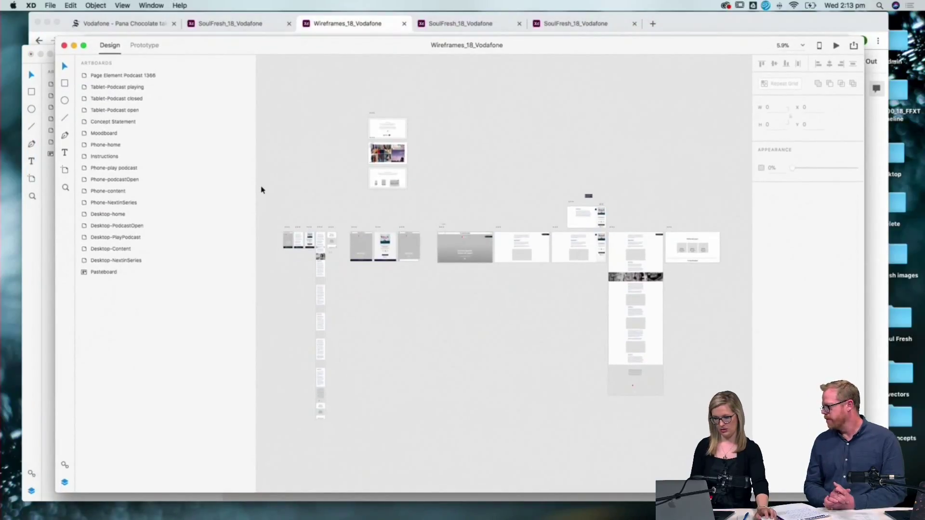
{"action": "key", "text": "z"}
{"action": "left_click_drag", "start_coordinate": [295, 225], "coordinate": [349, 288]}
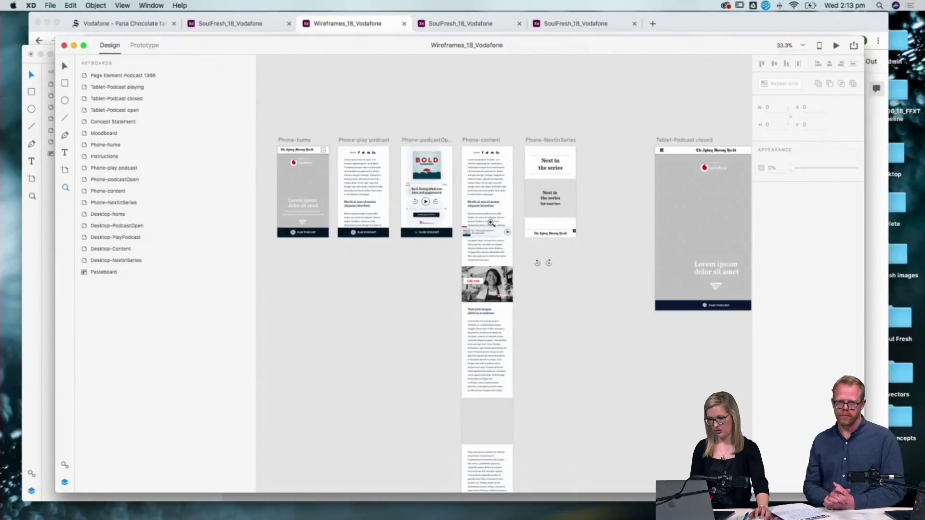
{"action": "left_click", "coordinate": [490, 223]}
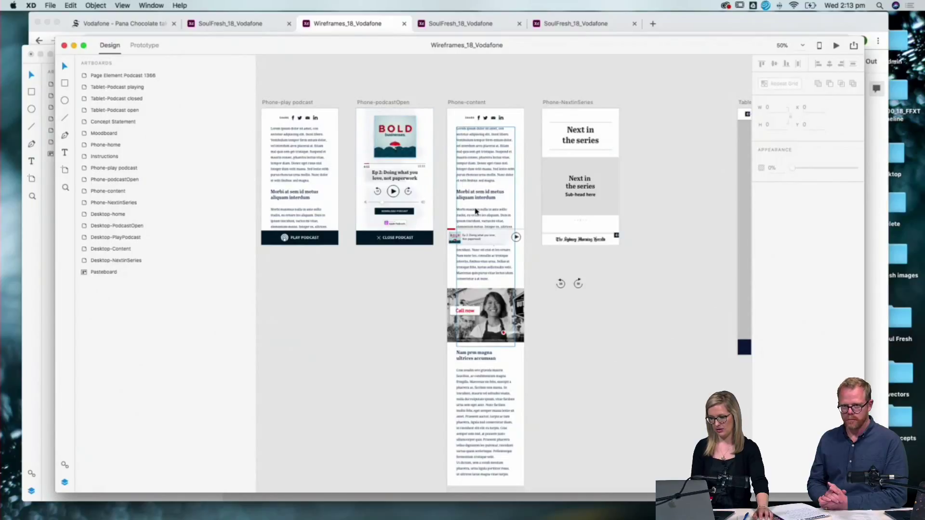
Switch Fix position when scrolling off and back on for the Phone-content artboard's podcast mini player, and preview its scrolling behaviour.
{"action": "left_click", "coordinate": [466, 237]}
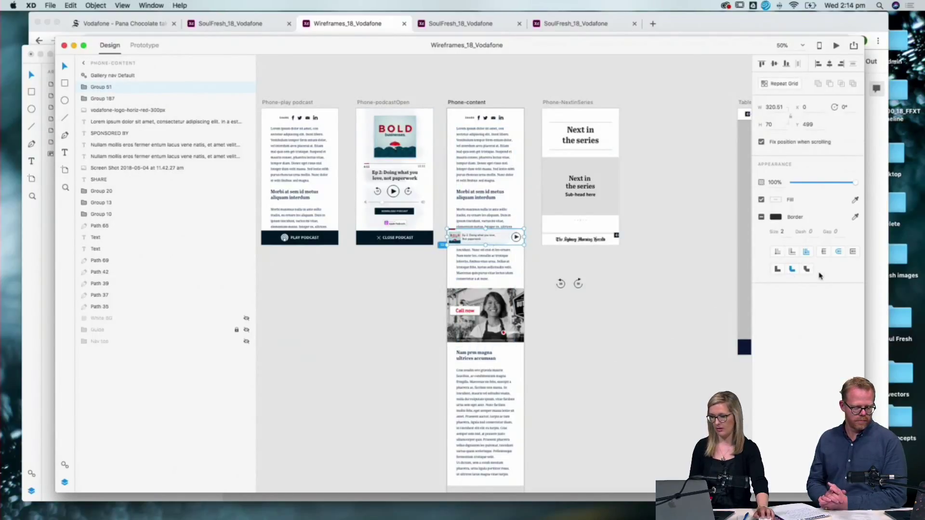
{"action": "left_click", "coordinate": [761, 142]}
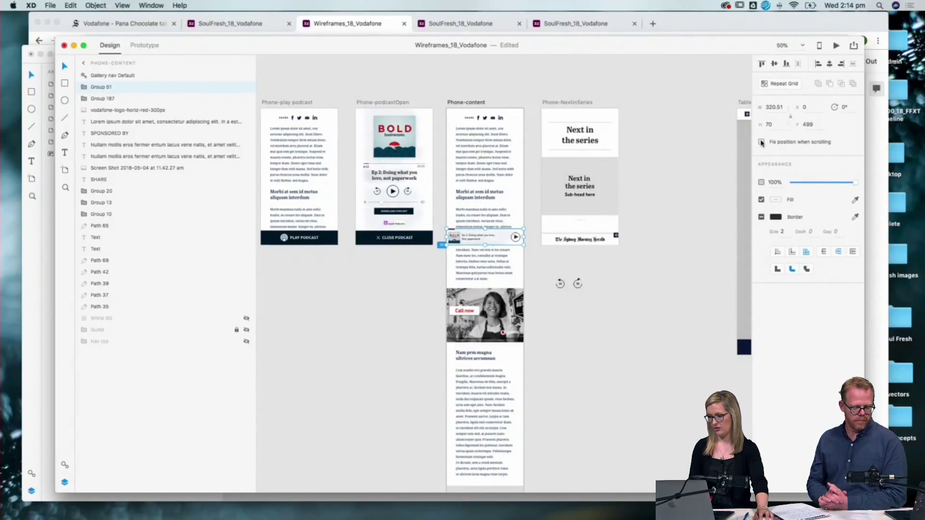
{"action": "left_click", "coordinate": [761, 142]}
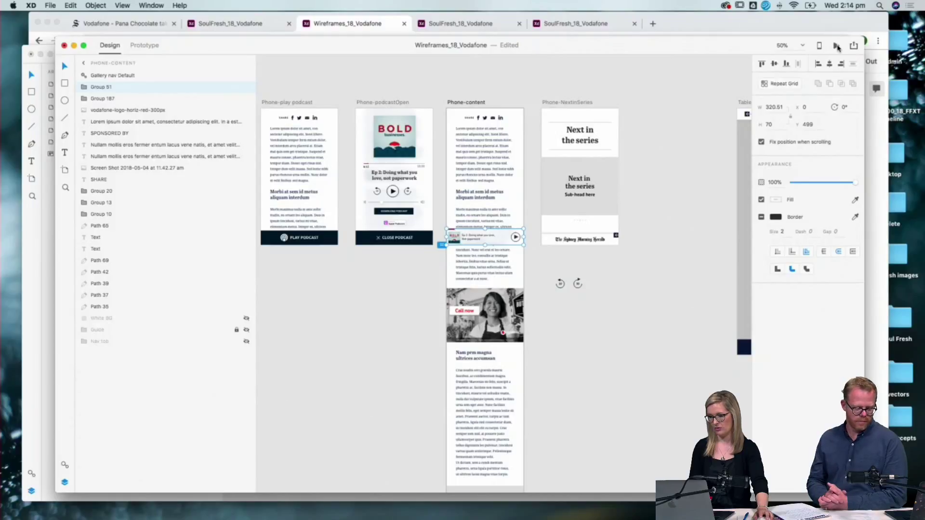
{"action": "left_click", "coordinate": [836, 46]}
{"action": "scroll", "coordinate": [343, 272], "scroll_direction": "down", "scroll_amount": 5}
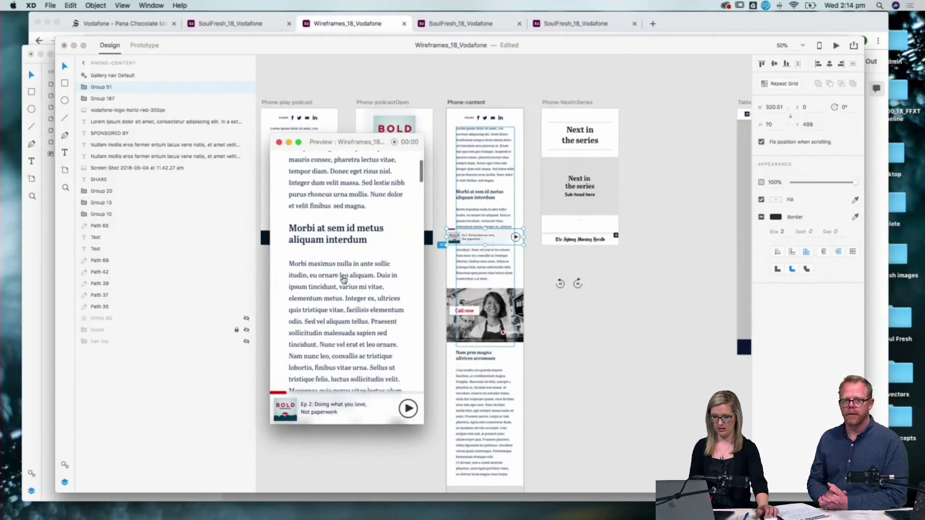
Preview the rest of the Phone-content artboard down to the Next in the series block, close the preview and clear the selection.
{"action": "scroll", "coordinate": [344, 279], "scroll_direction": "down", "scroll_amount": 10}
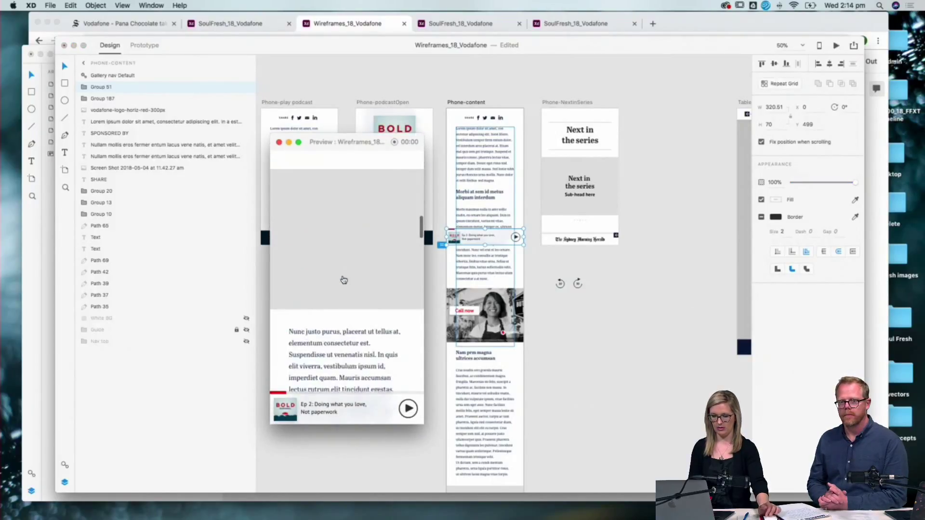
{"action": "scroll", "coordinate": [344, 279], "scroll_direction": "down", "scroll_amount": 15}
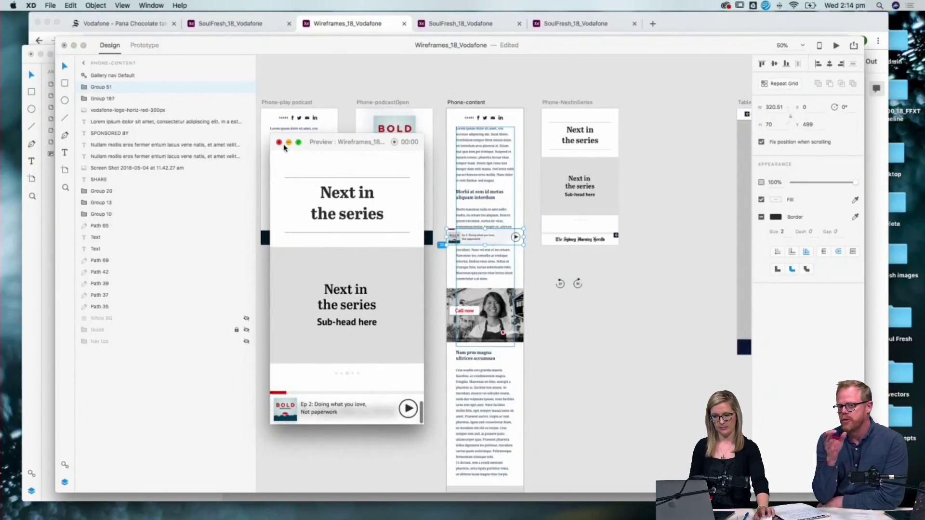
{"action": "left_click_drag", "start_coordinate": [312, 148], "coordinate": [148, 75]}
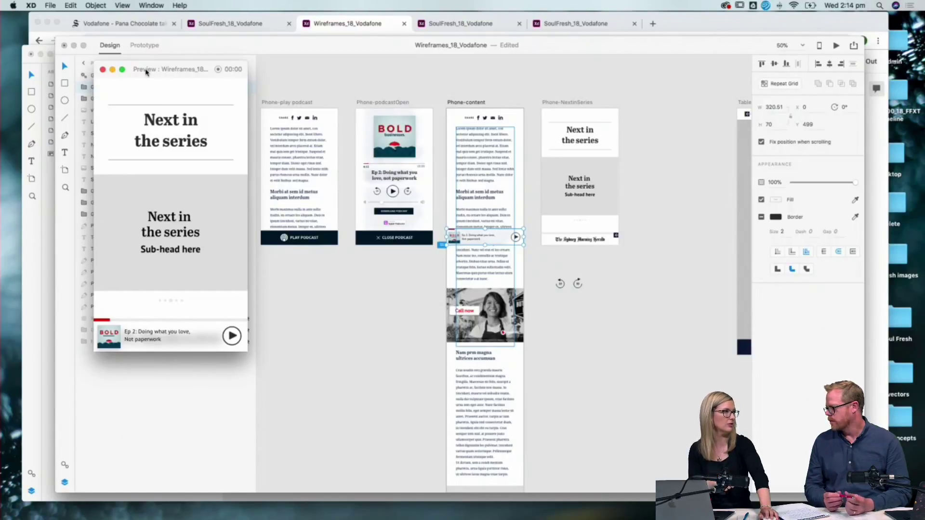
{"action": "left_click_drag", "start_coordinate": [146, 73], "coordinate": [123, 68]}
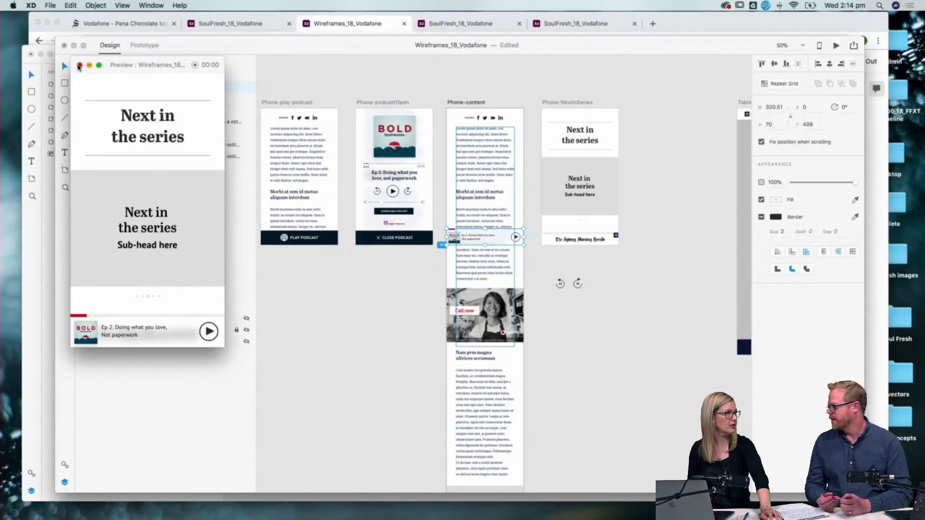
{"action": "left_click", "coordinate": [79, 67]}
{"action": "left_click", "coordinate": [408, 93]}
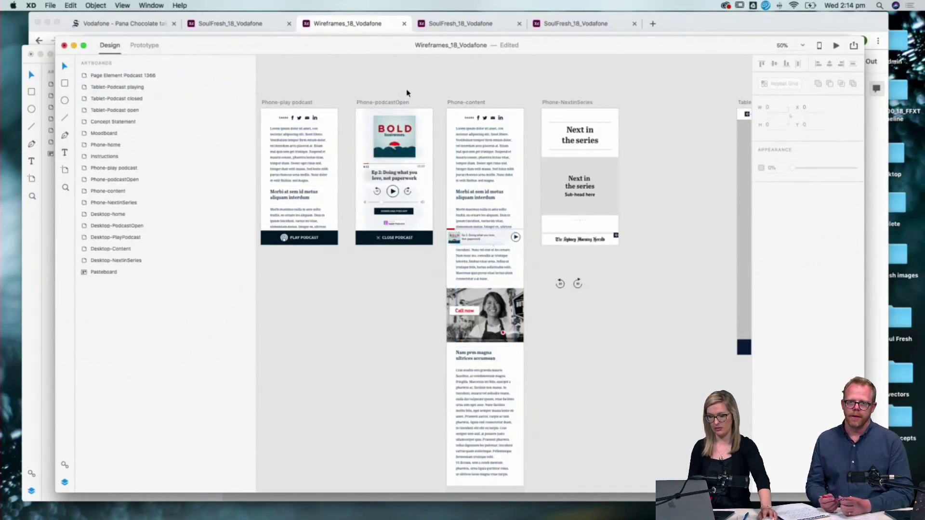
Review the desktop, tablet and phone wireframe artboards side by side at 25% zoom.
{"action": "mouse_move", "coordinate": [501, 141]}
{"action": "left_mouse_down"}
{"action": "mouse_move", "coordinate": [420, 133]}
{"action": "mouse_move", "coordinate": [524, 135]}
{"action": "mouse_move", "coordinate": [296, 118]}
{"action": "left_mouse_up"}
{"action": "mouse_move", "coordinate": [529, 149]}
{"action": "left_mouse_down"}
{"action": "mouse_move", "coordinate": [269, 162]}
{"action": "mouse_move", "coordinate": [291, 203]}
{"action": "left_mouse_up"}
{"action": "scroll", "coordinate": [290, 203], "scroll_direction": "right", "scroll_amount": 15}
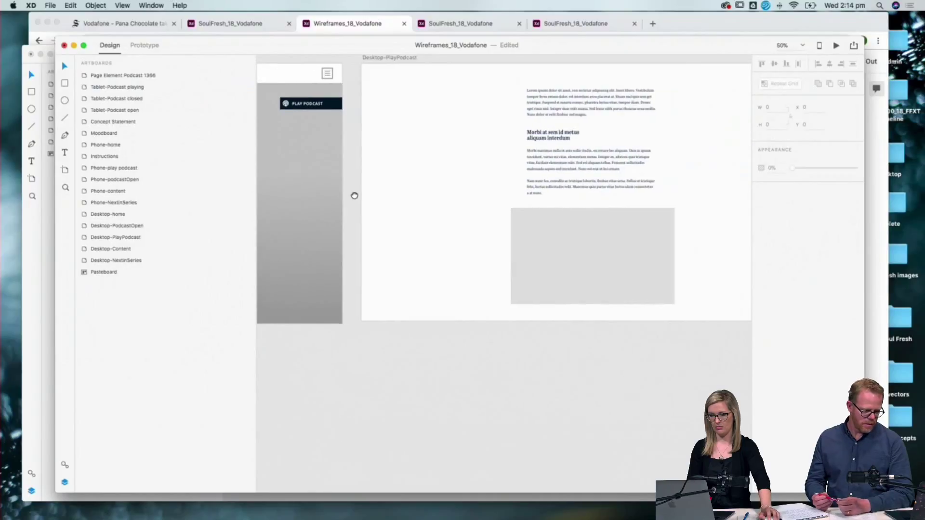
{"action": "scroll", "coordinate": [354, 195], "scroll_direction": "left", "scroll_amount": 5}
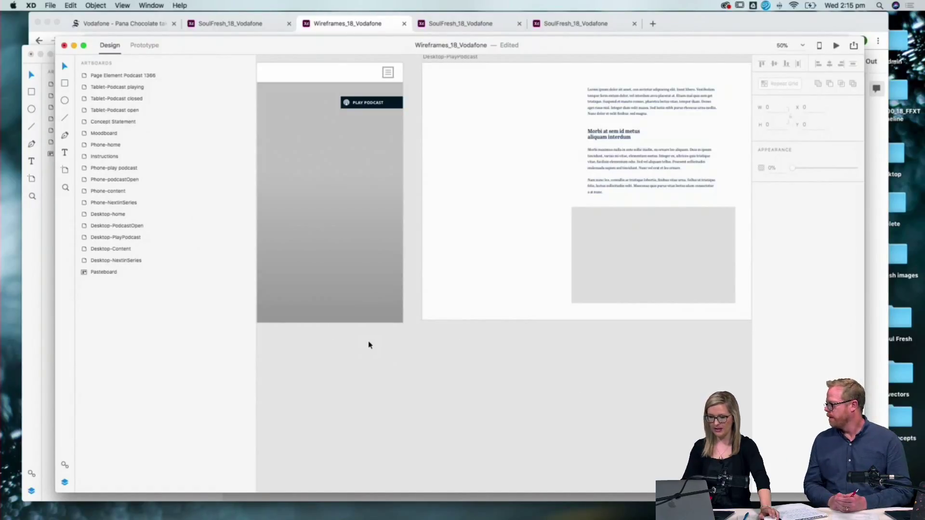
{"action": "scroll", "coordinate": [370, 345], "scroll_direction": "down", "scroll_amount": 5}
{"action": "scroll", "coordinate": [499, 325], "scroll_direction": "left", "scroll_amount": 5}
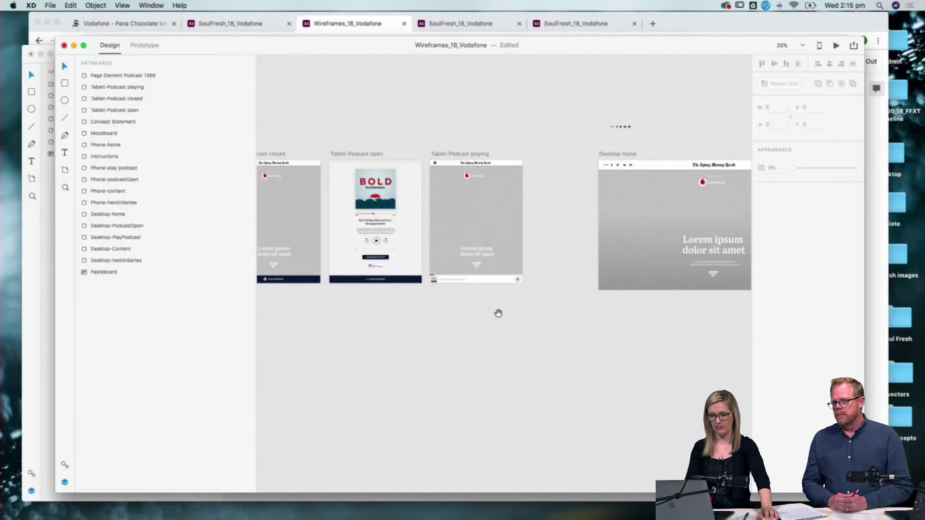
{"action": "scroll", "coordinate": [498, 313], "scroll_direction": "left", "scroll_amount": 10}
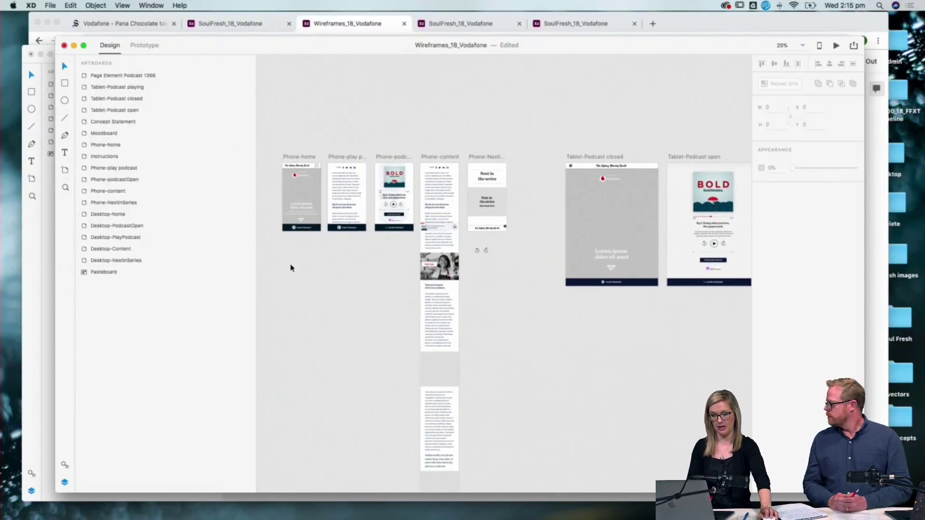
{"action": "scroll", "coordinate": [292, 269], "scroll_direction": "up", "scroll_amount": 2}
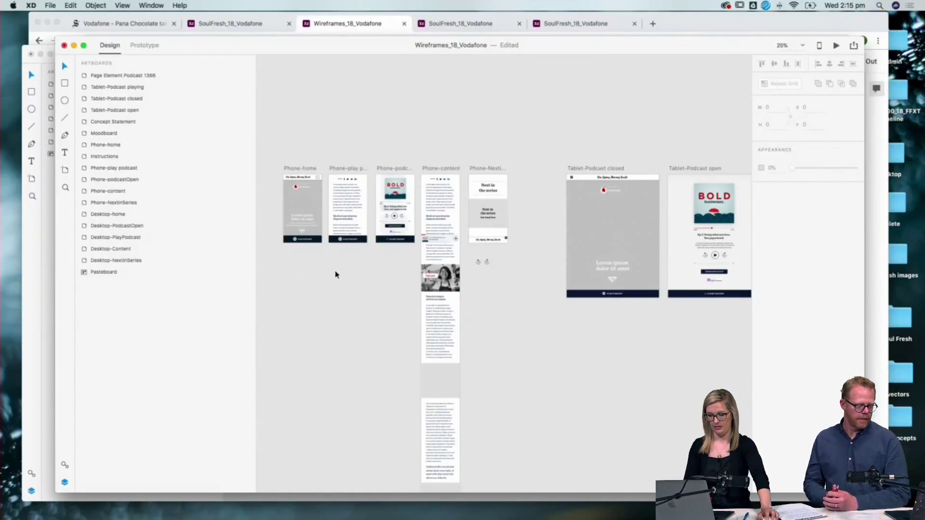
{"action": "scroll", "coordinate": [348, 283], "scroll_direction": "down", "scroll_amount": 2}
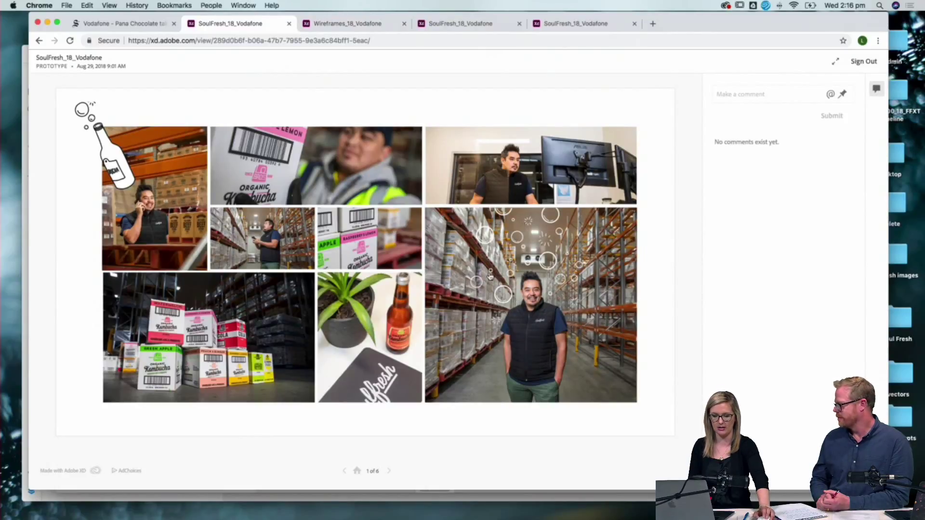
Advance the SoulFresh_18_Vodafone prototype past the photo collage, open its mobile version and view the hero and opening text.
{"action": "left_click", "coordinate": [389, 471]}
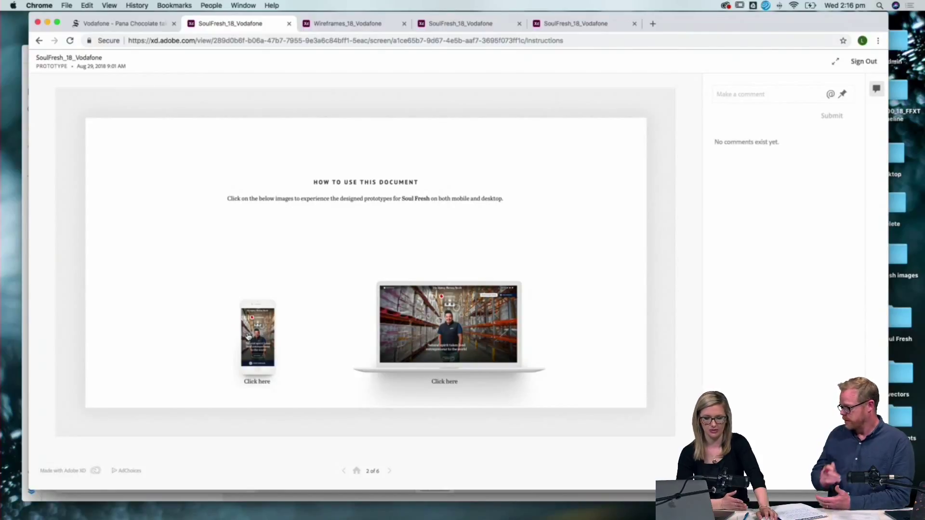
{"action": "left_click", "coordinate": [249, 336]}
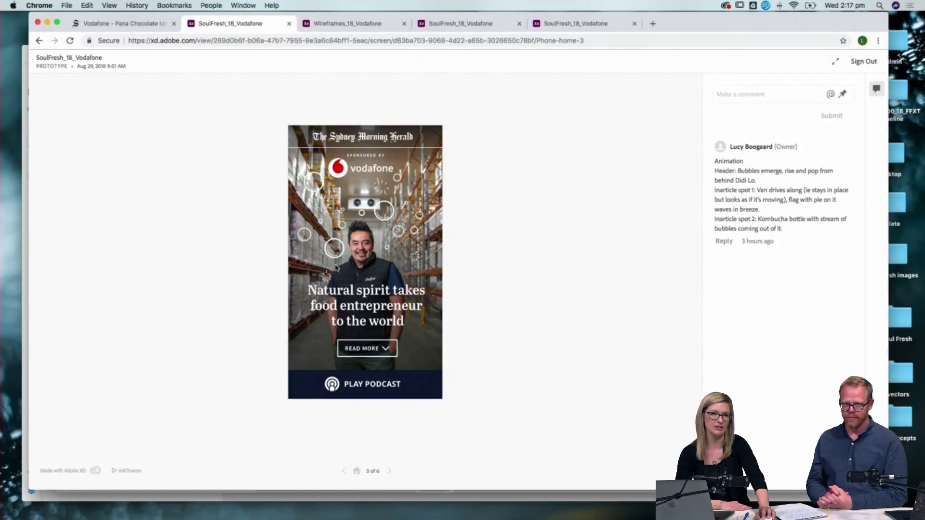
{"action": "scroll", "coordinate": [337, 268], "scroll_direction": "down", "scroll_amount": 10}
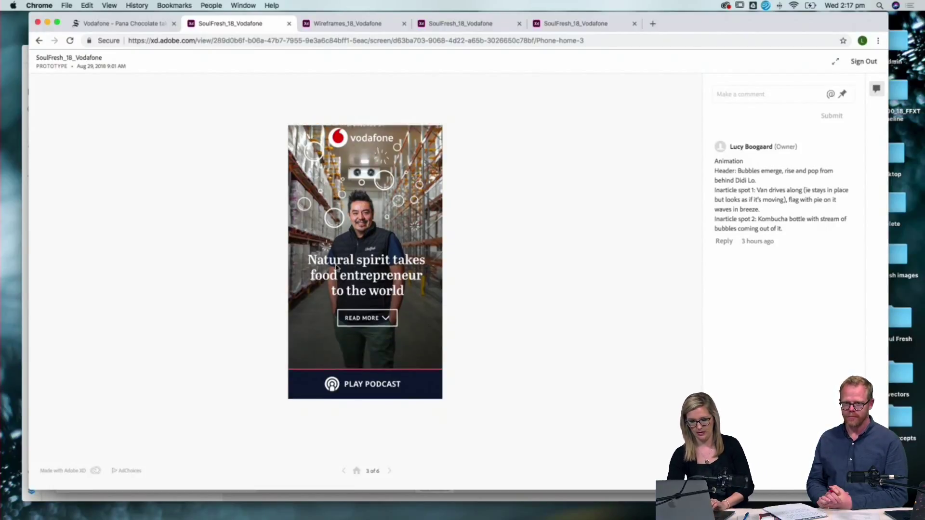
{"action": "scroll", "coordinate": [336, 268], "scroll_direction": "down", "scroll_amount": 5}
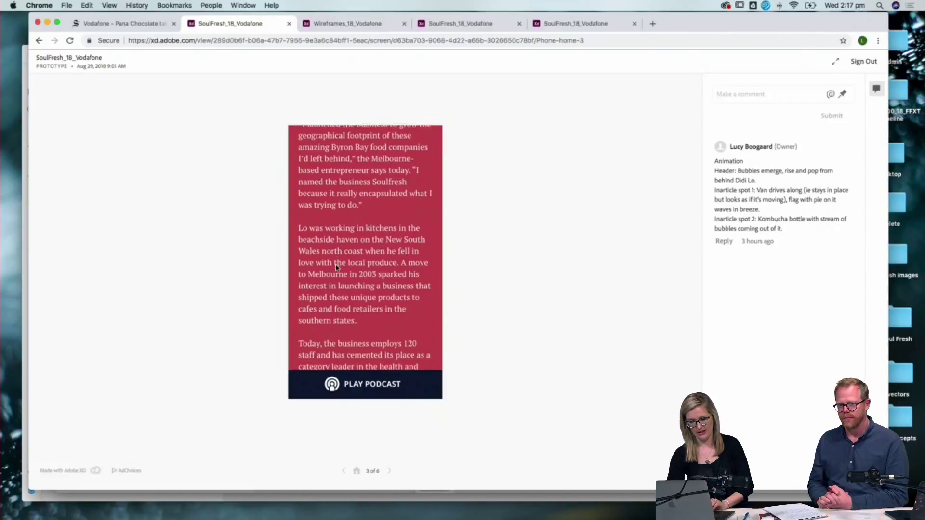
Open and close the podcast overlay at the opening text and again at the van illustration in the mobile article.
{"action": "left_click", "coordinate": [334, 383]}
{"action": "left_click", "coordinate": [333, 385]}
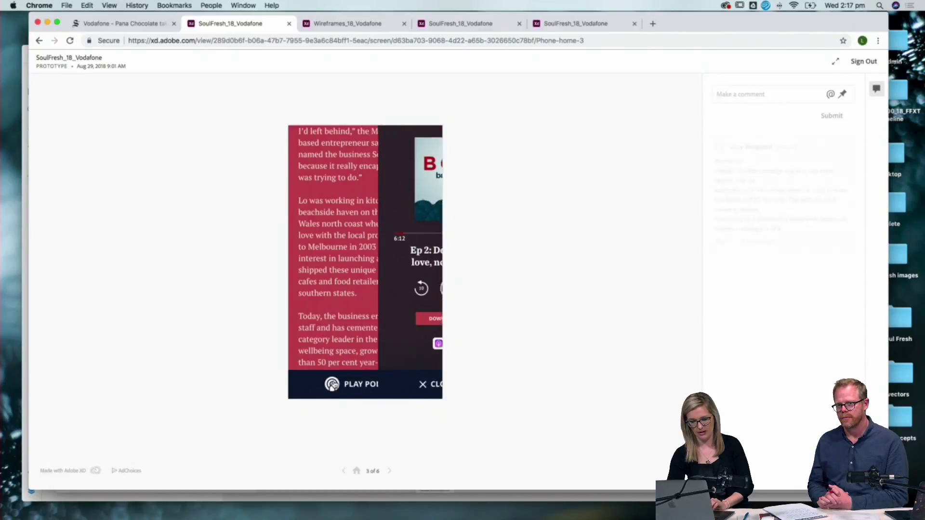
{"action": "left_click", "coordinate": [333, 385]}
{"action": "left_click", "coordinate": [332, 386]}
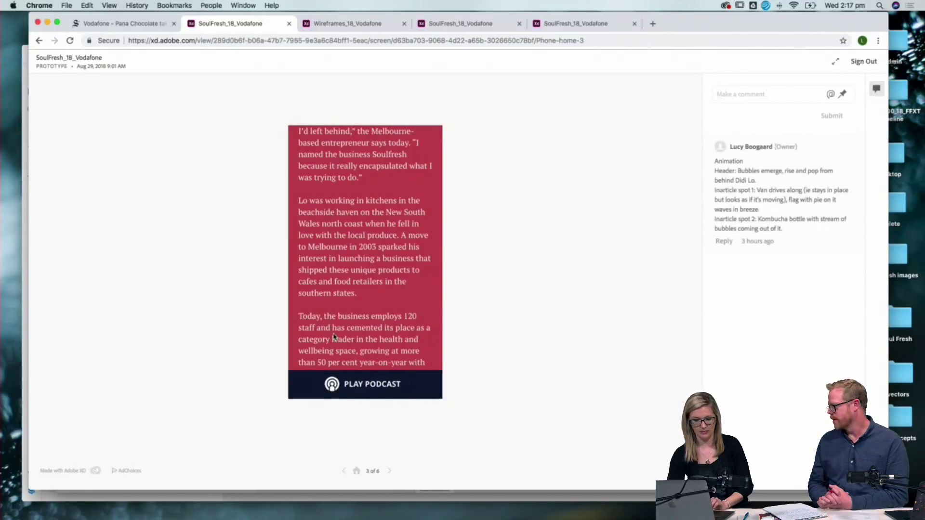
{"action": "scroll", "coordinate": [334, 337], "scroll_direction": "down", "scroll_amount": 5}
{"action": "scroll", "coordinate": [334, 337], "scroll_direction": "down", "scroll_amount": 3}
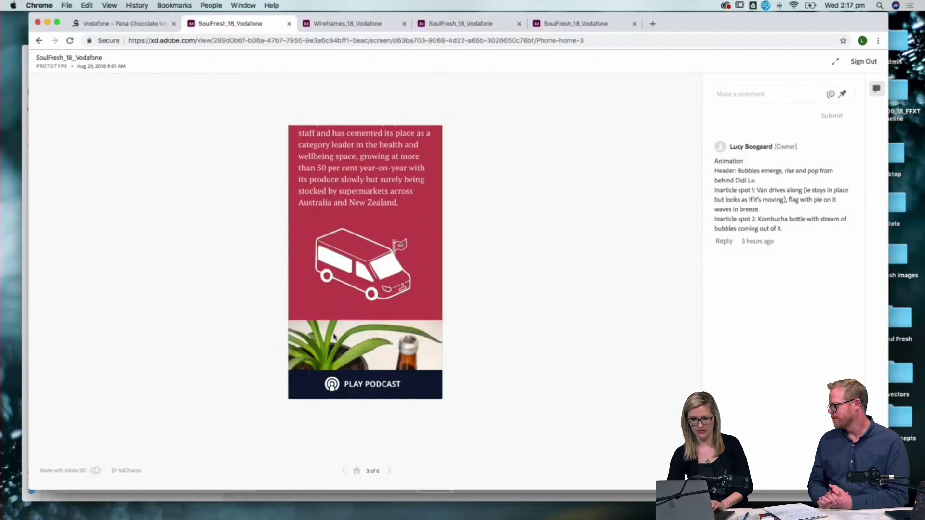
{"action": "left_click", "coordinate": [335, 385]}
{"action": "left_click", "coordinate": [335, 385]}
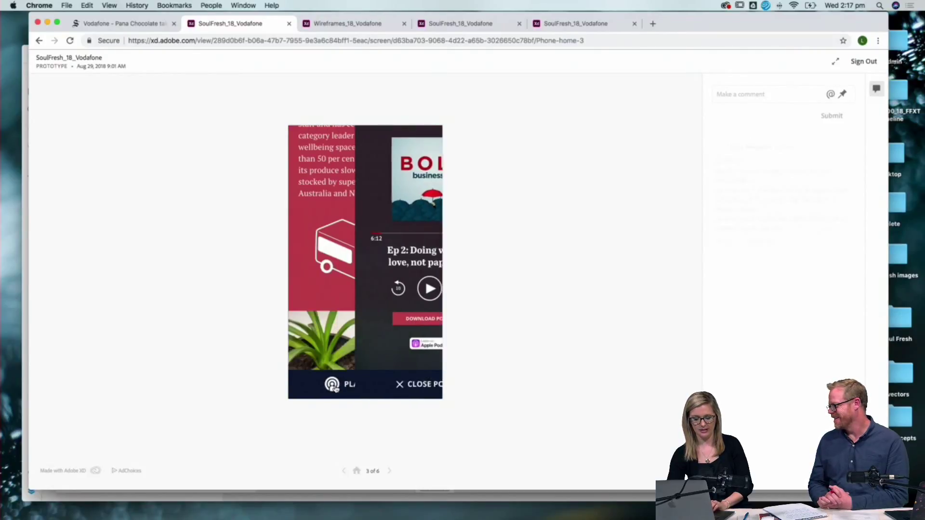
Examine the rest of the mobile article, from the body text and full-width warehouse photos to the Next in the series block.
{"action": "scroll", "coordinate": [343, 341], "scroll_direction": "down", "scroll_amount": 10}
{"action": "scroll", "coordinate": [343, 340], "scroll_direction": "down", "scroll_amount": 10}
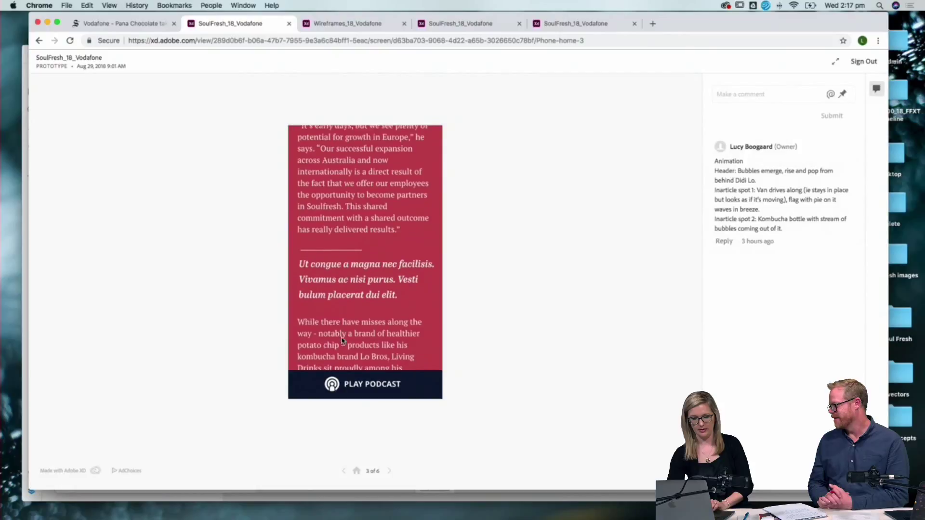
{"action": "scroll", "coordinate": [341, 340], "scroll_direction": "up", "scroll_amount": 3}
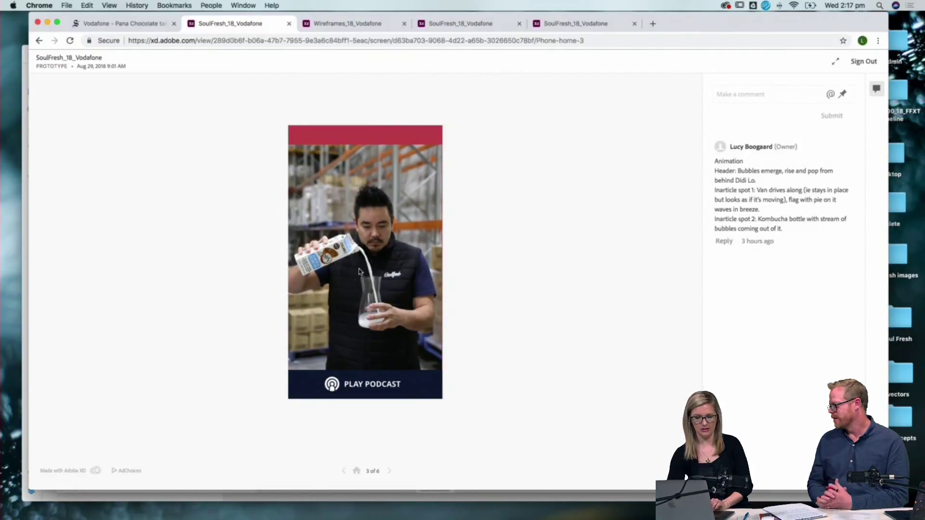
{"action": "scroll", "coordinate": [358, 306], "scroll_direction": "down", "scroll_amount": 3}
{"action": "scroll", "coordinate": [357, 306], "scroll_direction": "down", "scroll_amount": 15}
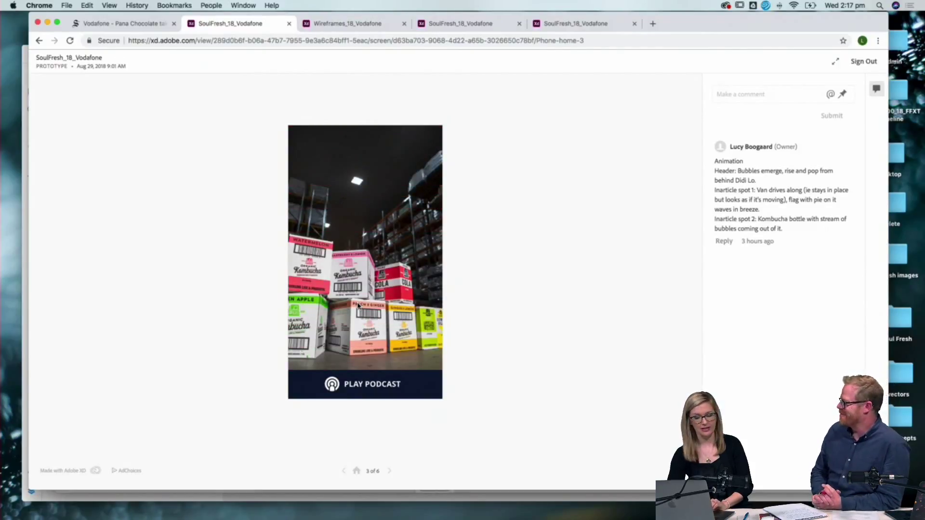
{"action": "scroll", "coordinate": [358, 305], "scroll_direction": "up", "scroll_amount": 10}
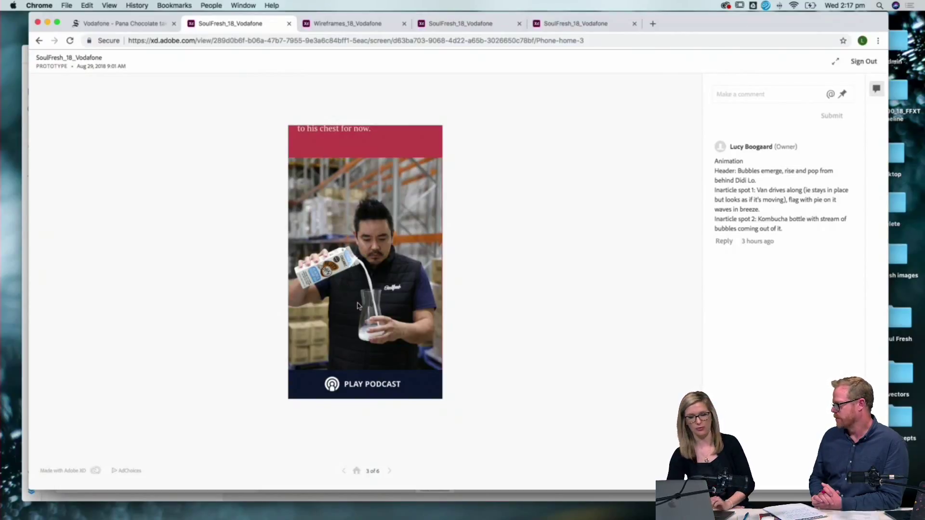
{"action": "scroll", "coordinate": [358, 305], "scroll_direction": "down", "scroll_amount": 10}
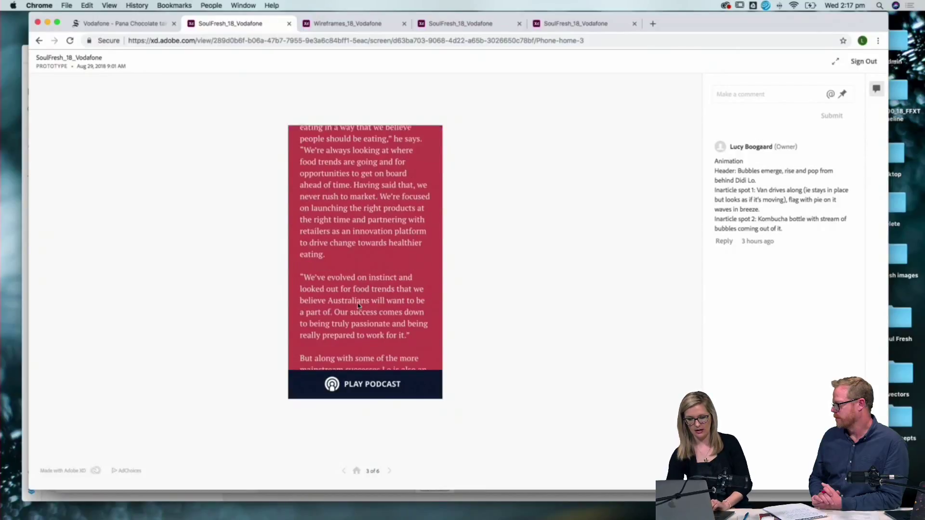
{"action": "scroll", "coordinate": [358, 303], "scroll_direction": "down", "scroll_amount": 10}
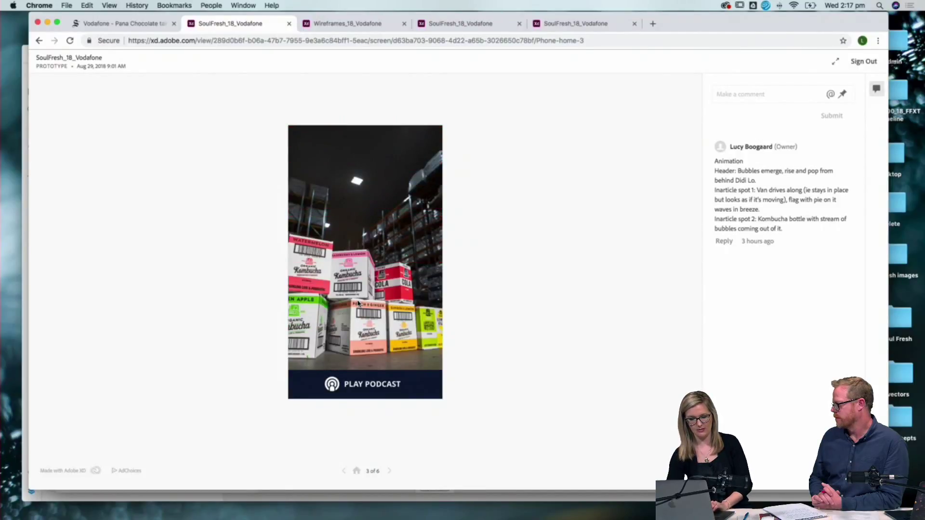
{"action": "scroll", "coordinate": [358, 304], "scroll_direction": "down", "scroll_amount": 10}
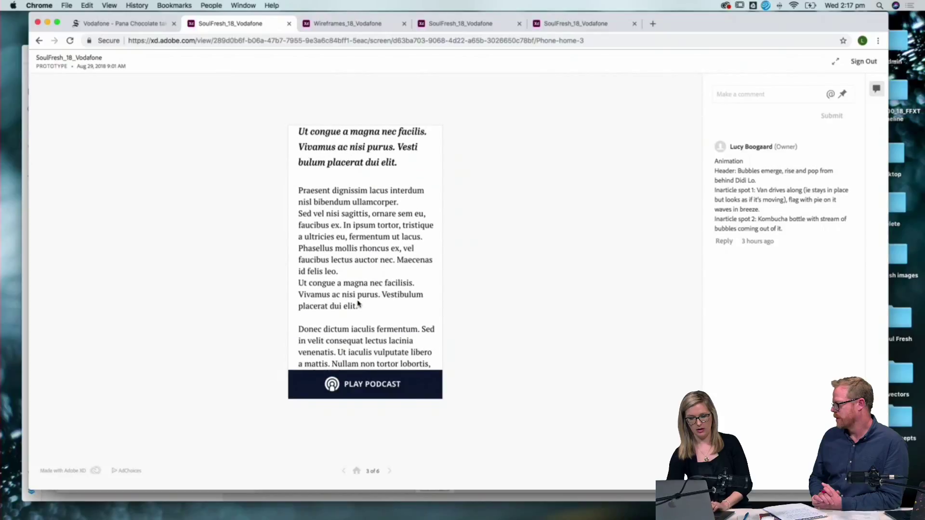
{"action": "scroll", "coordinate": [358, 303], "scroll_direction": "down", "scroll_amount": 12}
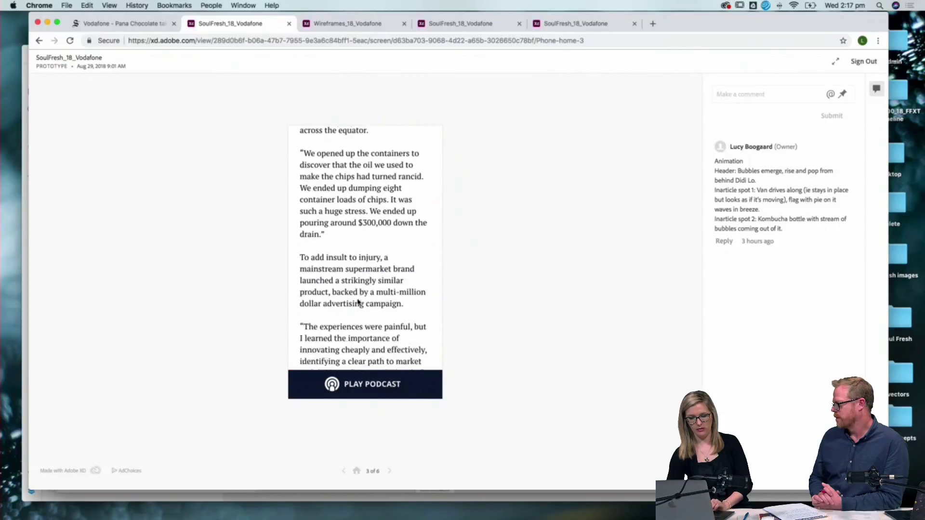
{"action": "scroll", "coordinate": [357, 303], "scroll_direction": "down", "scroll_amount": 4}
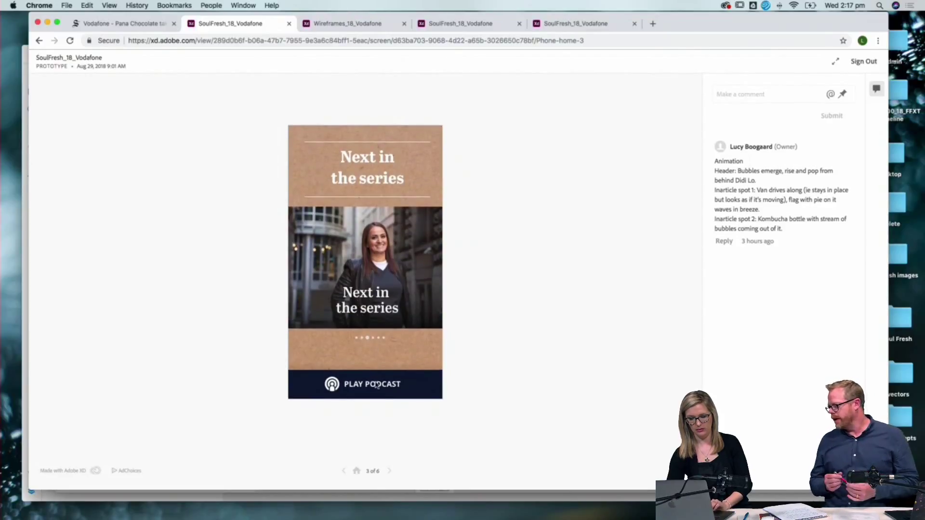
Page back and forth between the phone and desktop podcast player screens of the SoulFresh prototype.
{"action": "left_click", "coordinate": [391, 472]}
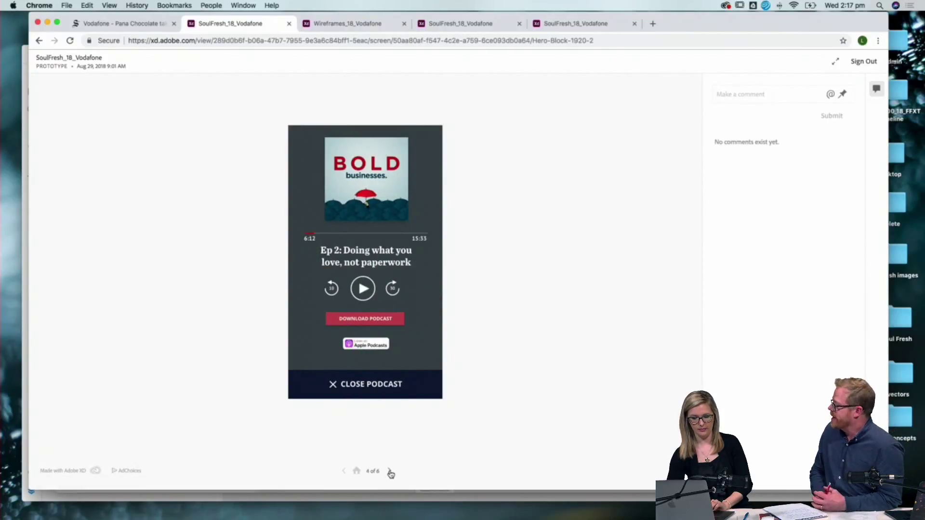
{"action": "double_click", "coordinate": [390, 472]}
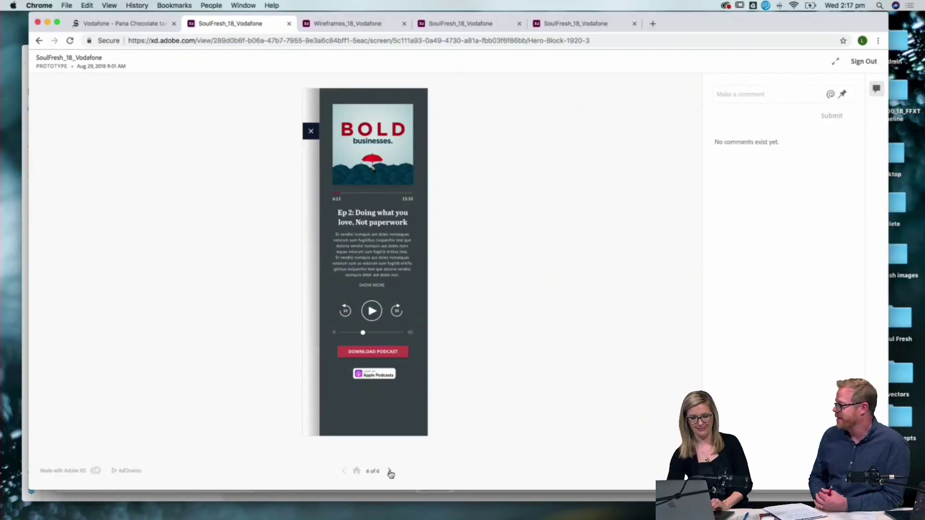
{"action": "left_click", "coordinate": [345, 472]}
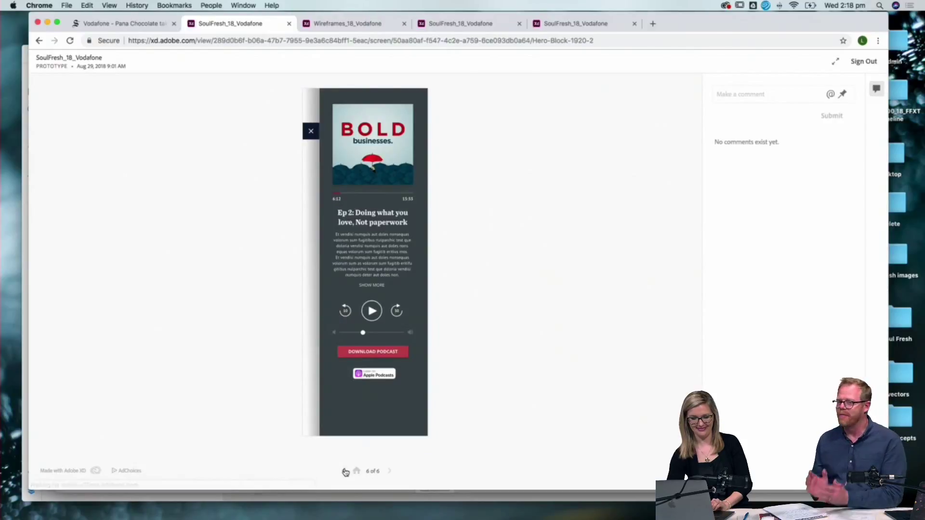
{"action": "left_click", "coordinate": [346, 472]}
{"action": "left_click", "coordinate": [345, 472]}
{"action": "left_click", "coordinate": [389, 472]}
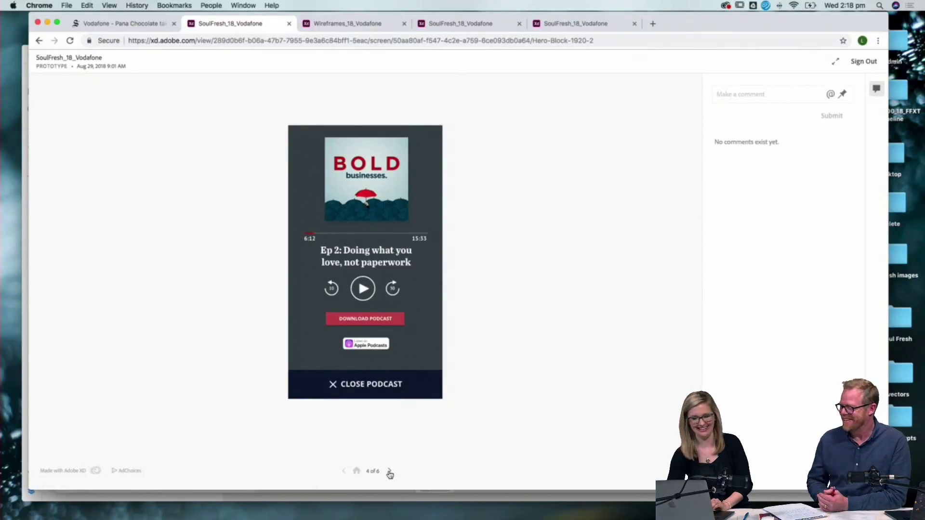
{"action": "left_click", "coordinate": [390, 472]}
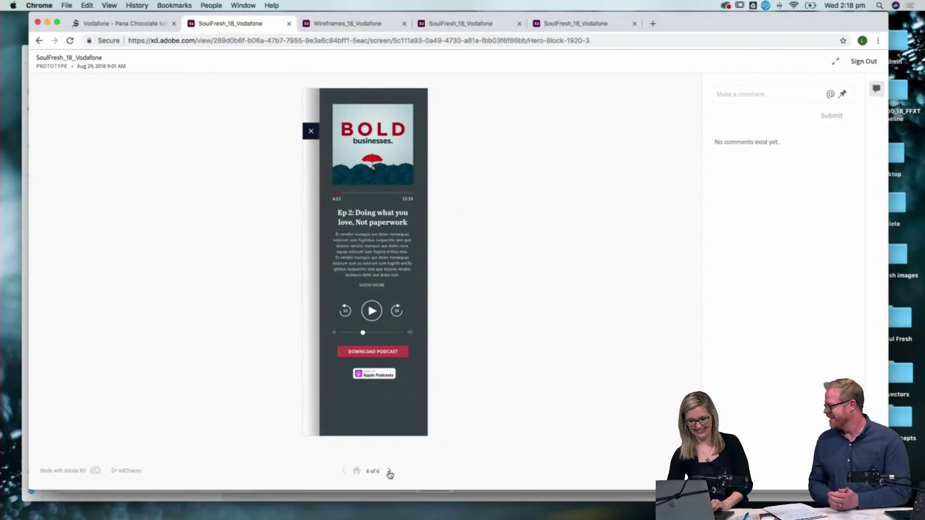
{"action": "left_click", "coordinate": [344, 473]}
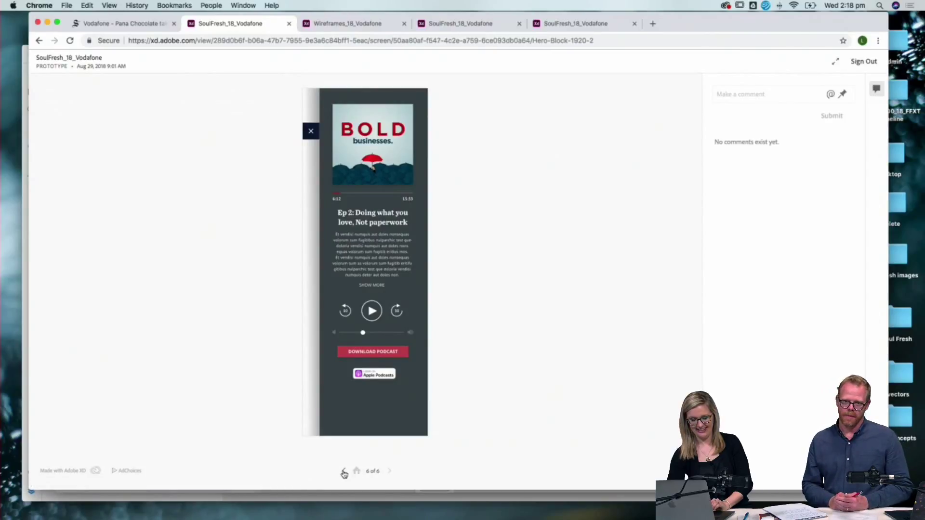
{"action": "left_click", "coordinate": [344, 473]}
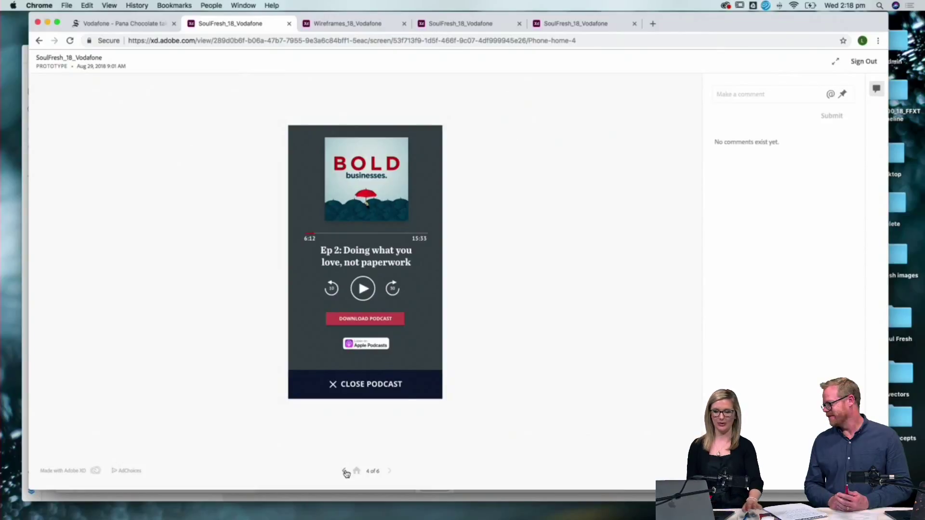
Switch to Adobe XD and bring the SoulFresh_18_Vodafone document in front of the Wireframes_18_Vodafone document.
{"action": "mouse_move", "coordinate": [548, 518]}
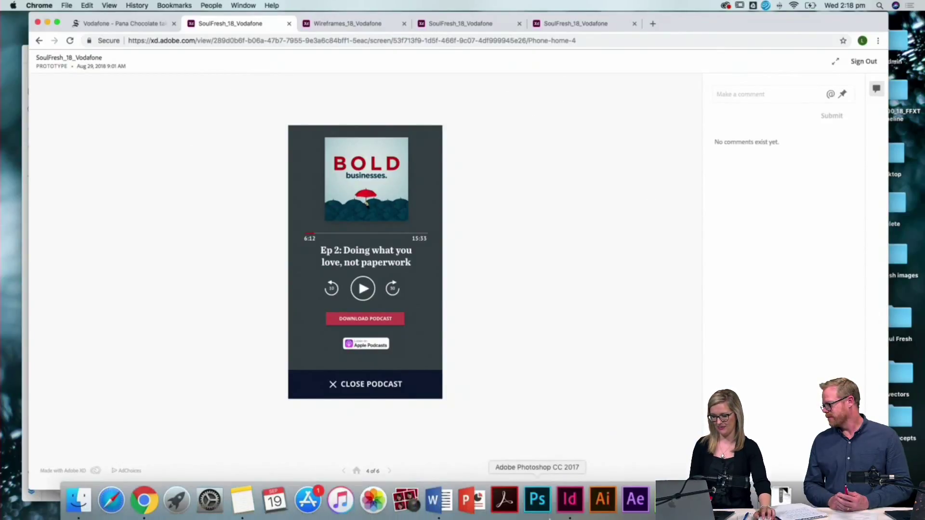
{"action": "left_click", "coordinate": [700, 500]}
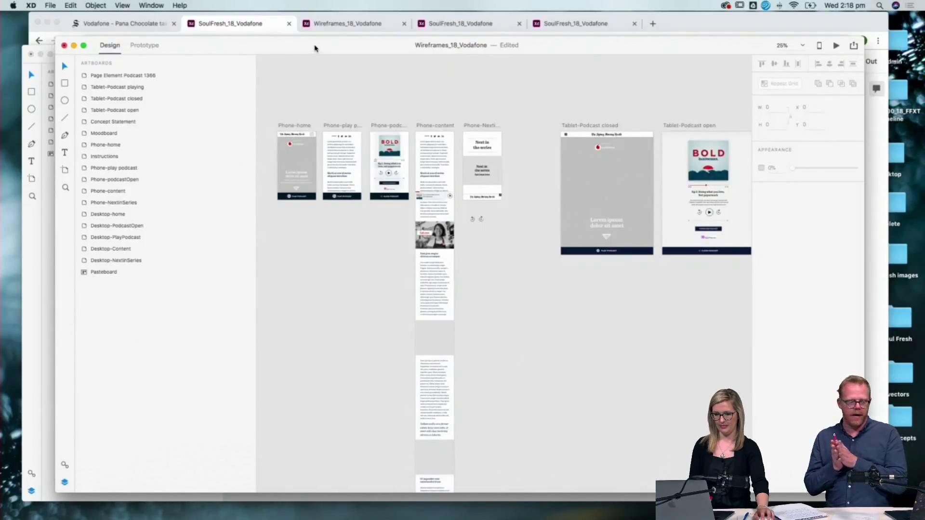
{"action": "left_click_drag", "start_coordinate": [316, 46], "coordinate": [318, 126]}
{"action": "left_click", "coordinate": [347, 98]}
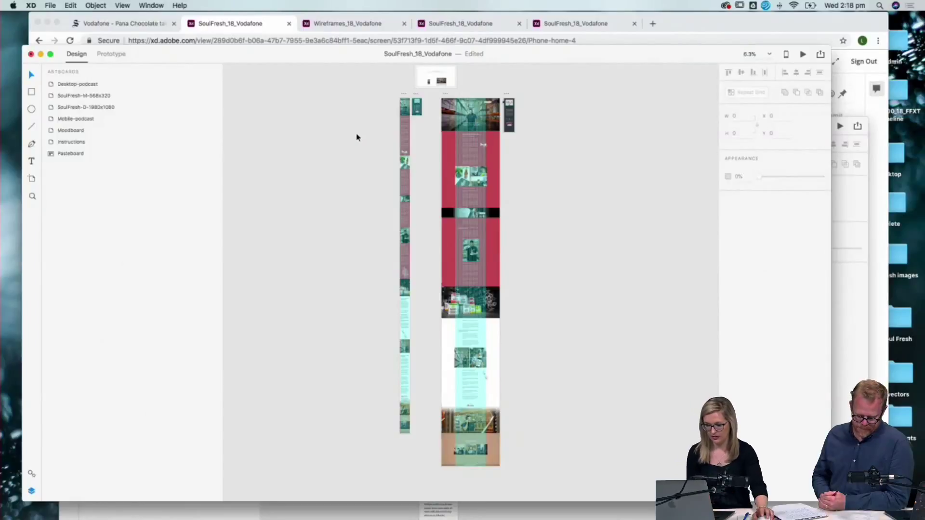
Hide the layout grid on the SoulFresh-D-1980x1080 artboard, then clear the selection.
{"action": "key", "text": "z"}
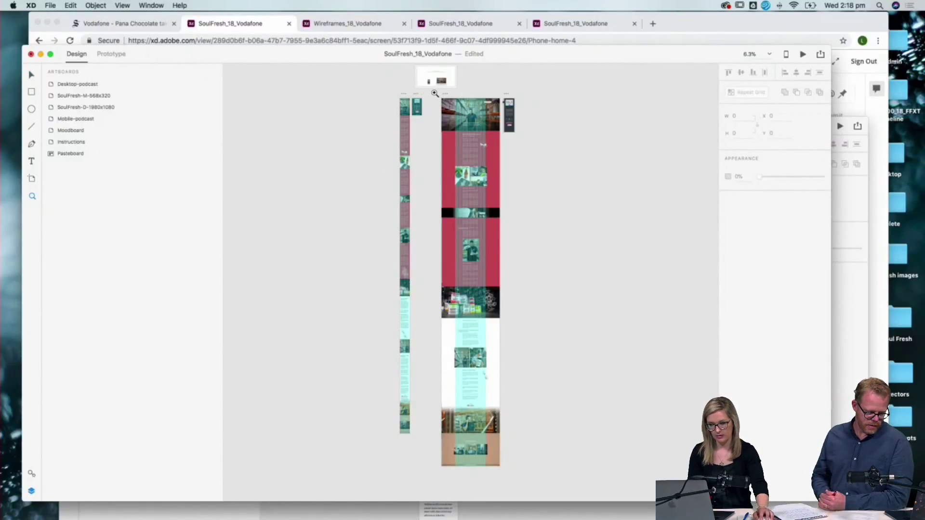
{"action": "left_click_drag", "start_coordinate": [439, 96], "coordinate": [536, 150]}
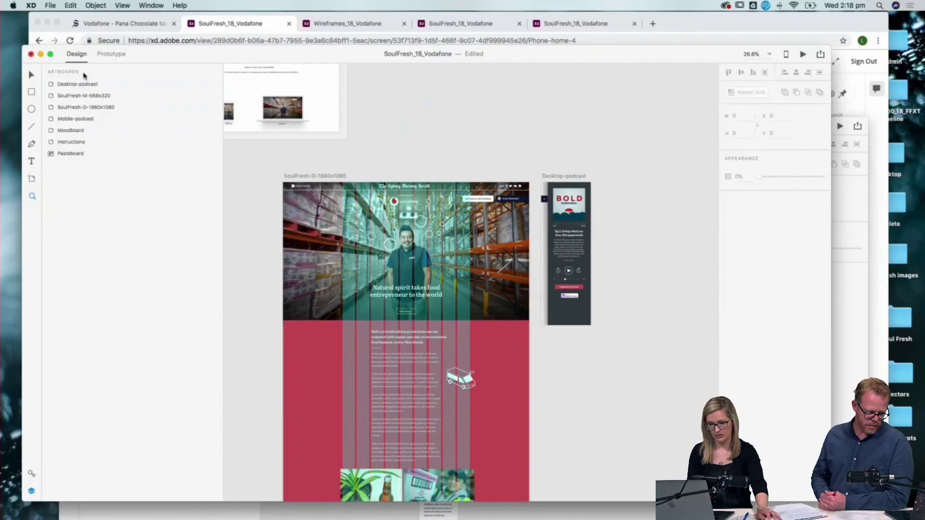
{"action": "left_click", "coordinate": [31, 75]}
{"action": "left_click", "coordinate": [324, 179]}
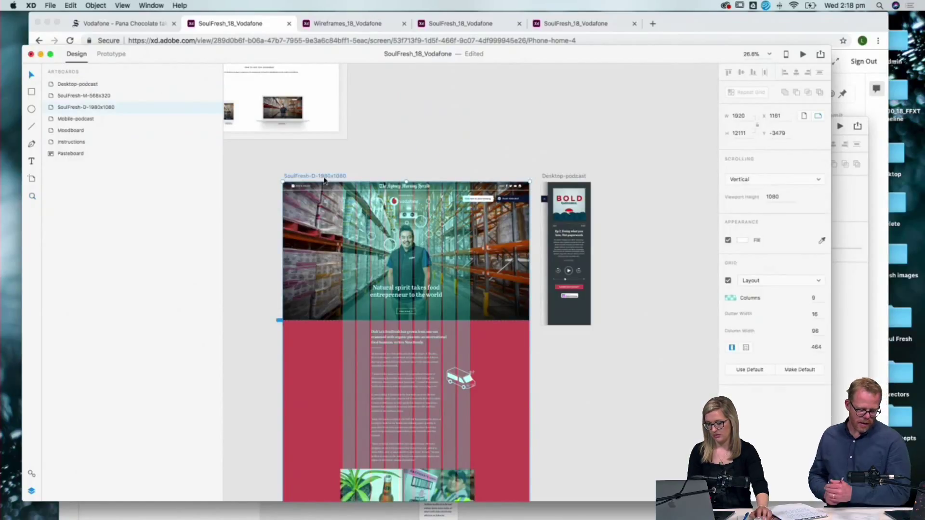
{"action": "key", "text": "super+shift+apostrophe"}
{"action": "left_click", "coordinate": [255, 199]}
{"action": "left_click", "coordinate": [327, 178]}
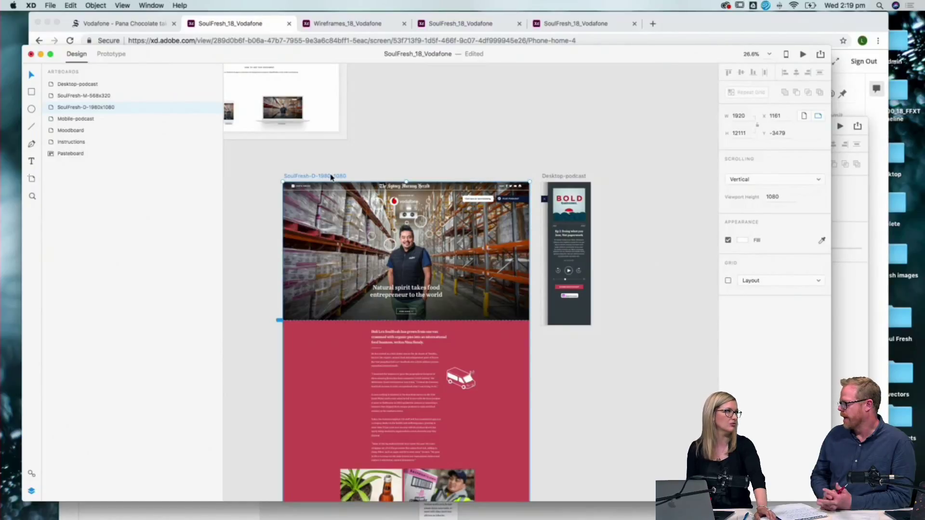
{"action": "left_click", "coordinate": [250, 222]}
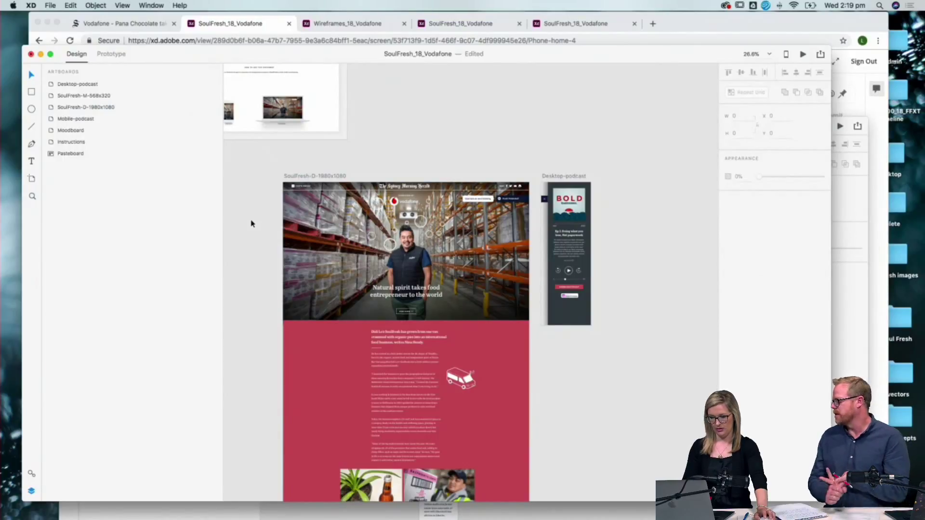
Enter Prototype mode and show the link from the desktop hero's Play Podcast button to the Desktop-podcast artboard.
{"action": "key", "text": "super+equal"}
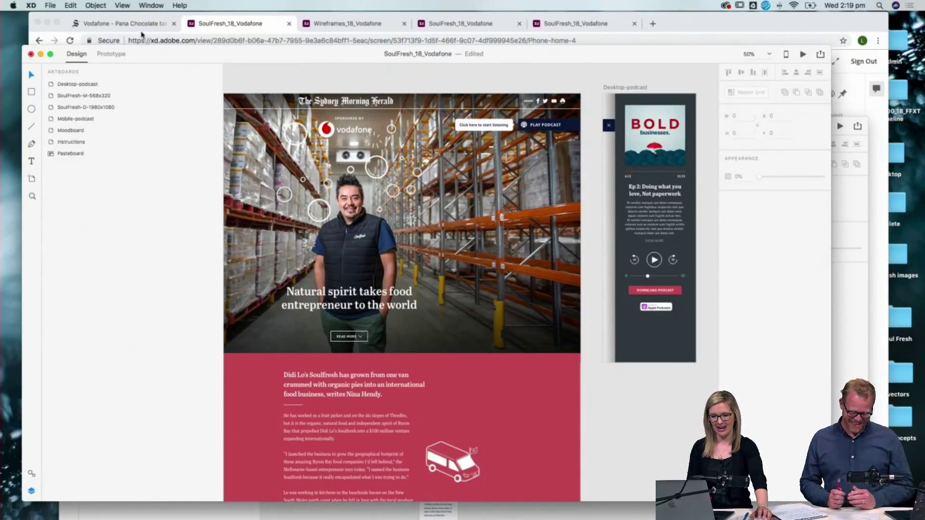
{"action": "left_click_drag", "start_coordinate": [305, 154], "coordinate": [406, 152]}
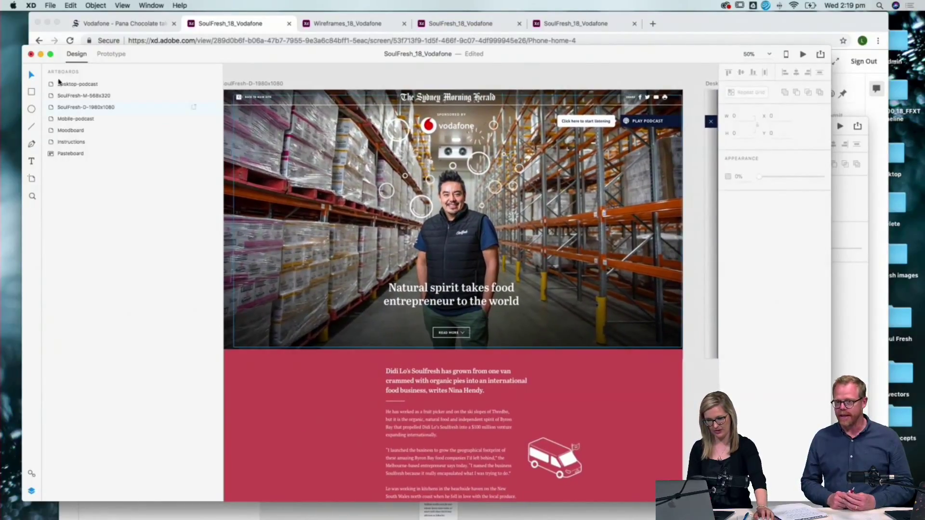
{"action": "left_click", "coordinate": [112, 55]}
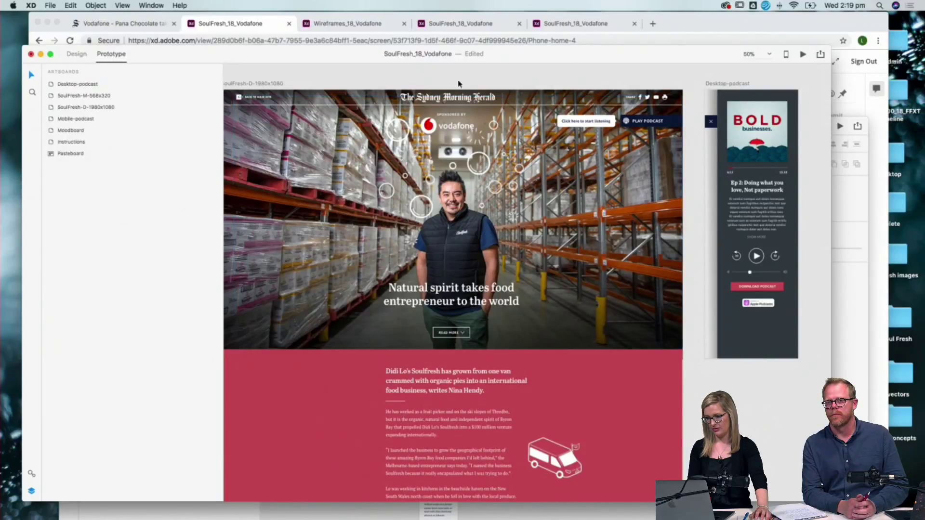
{"action": "left_click", "coordinate": [646, 121]}
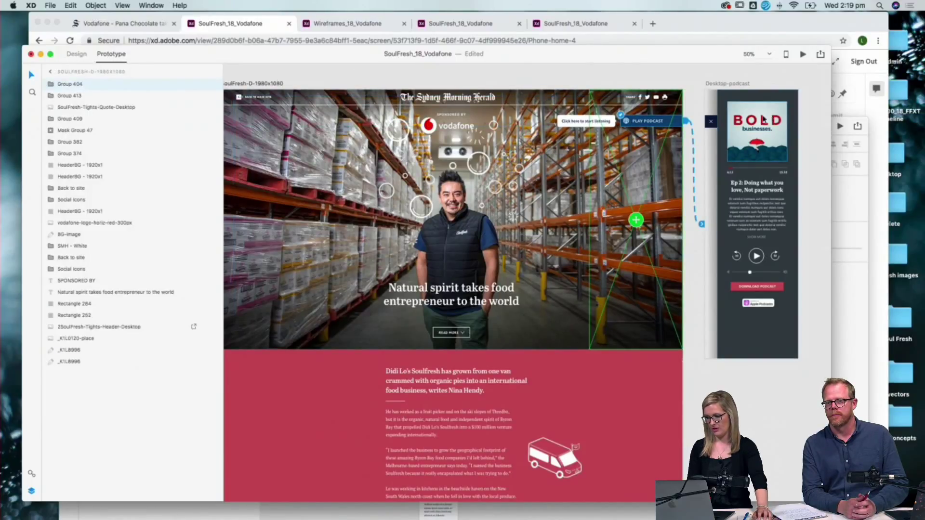
{"action": "left_click", "coordinate": [727, 85]}
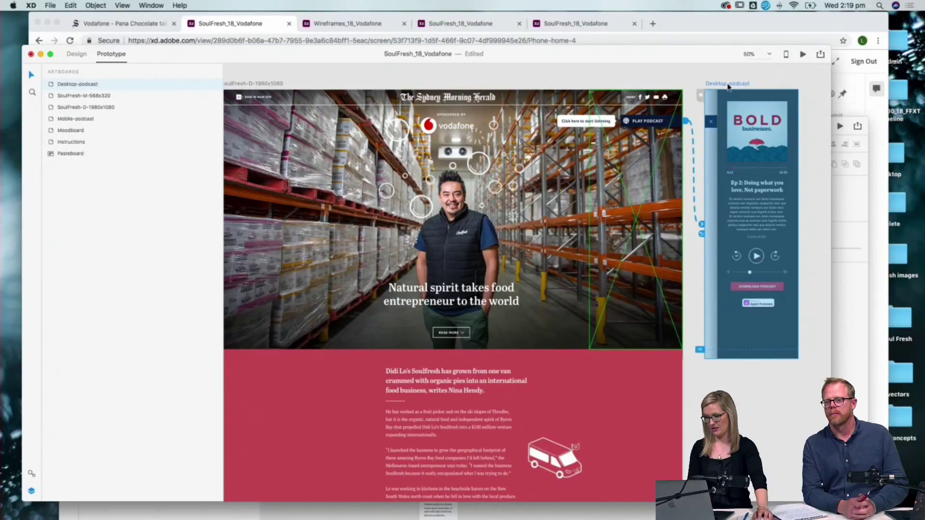
{"action": "scroll", "coordinate": [786, 204], "scroll_direction": "up", "scroll_amount": 1}
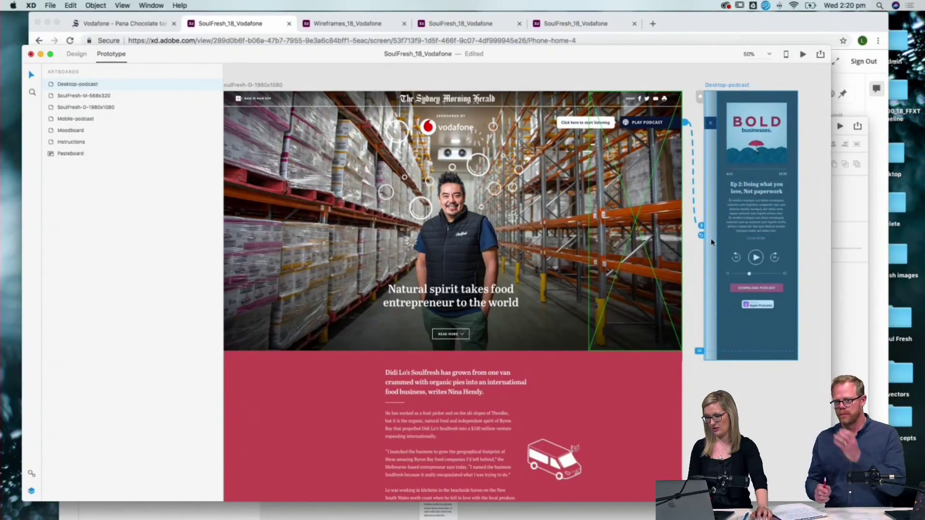
Open the overlay settings of the link between the Play Podcast button and the Desktop-podcast artboard, then close them.
{"action": "left_click", "coordinate": [702, 226]}
{"action": "left_click", "coordinate": [702, 225]}
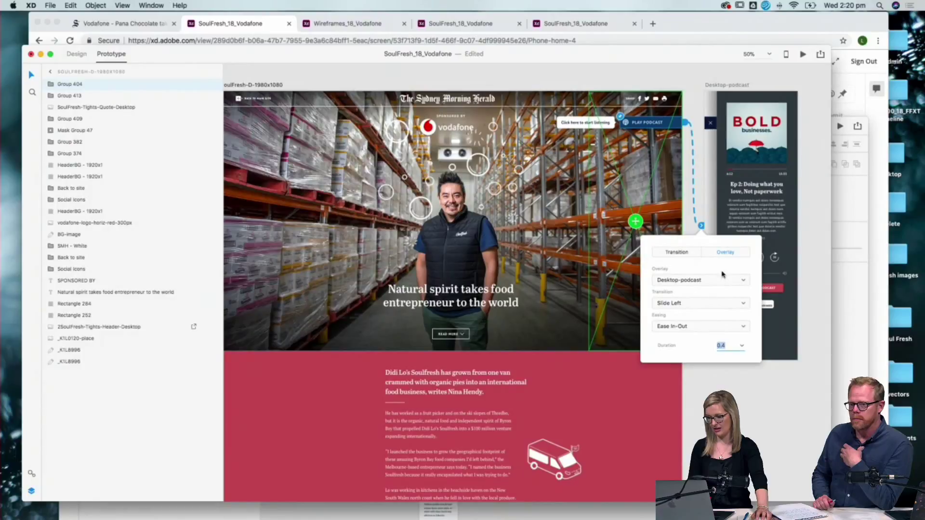
{"action": "left_click", "coordinate": [667, 242]}
{"action": "left_click", "coordinate": [696, 223]}
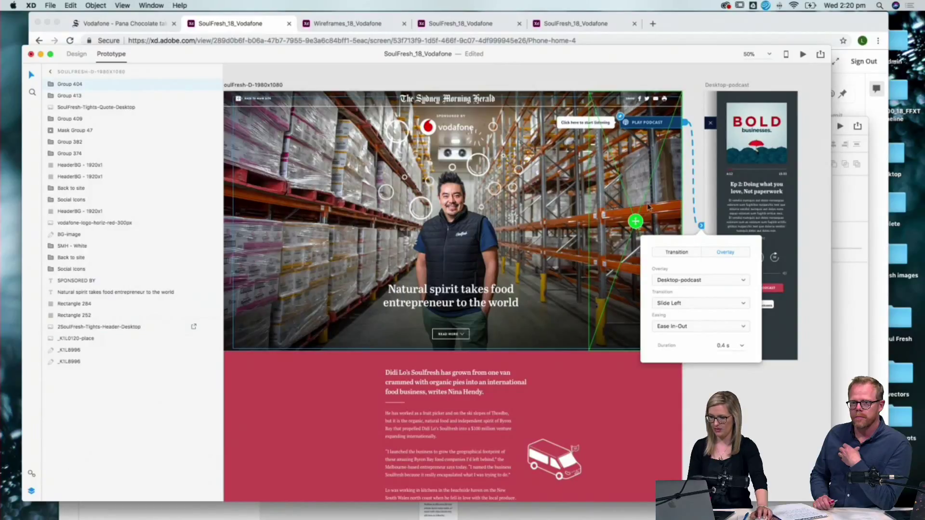
{"action": "left_click", "coordinate": [644, 81]}
{"action": "left_click", "coordinate": [161, 86]}
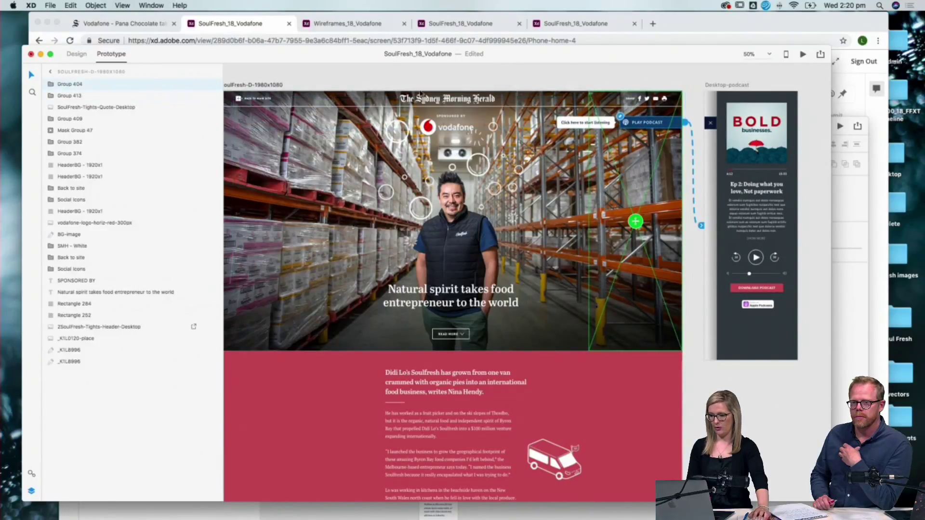
Return to Design mode and select the Play Podcast button to view its properties, including its scrolling position setting.
{"action": "left_click", "coordinate": [69, 56]}
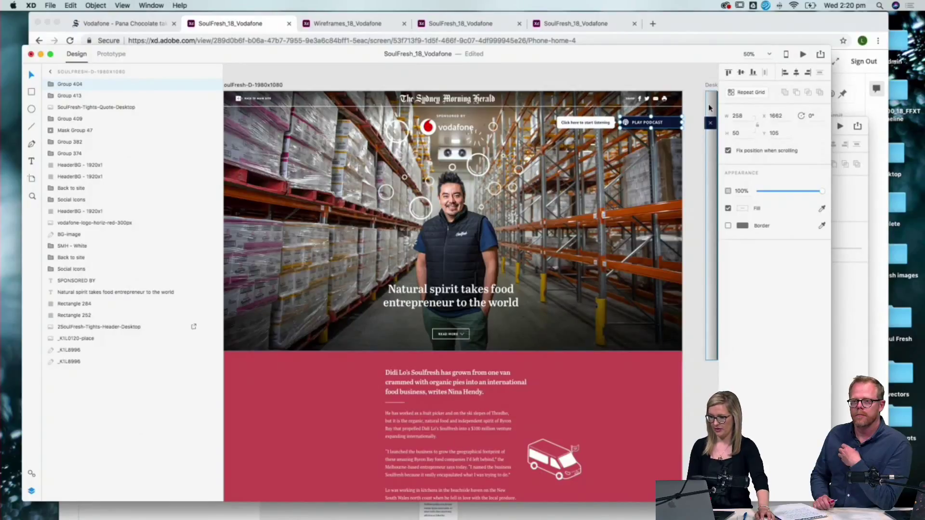
{"action": "left_click", "coordinate": [633, 78]}
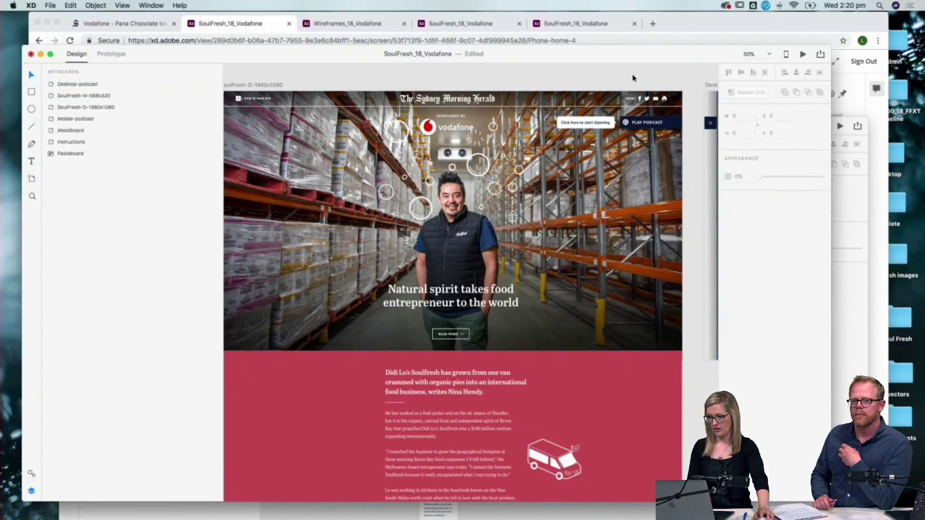
{"action": "left_click", "coordinate": [647, 122]}
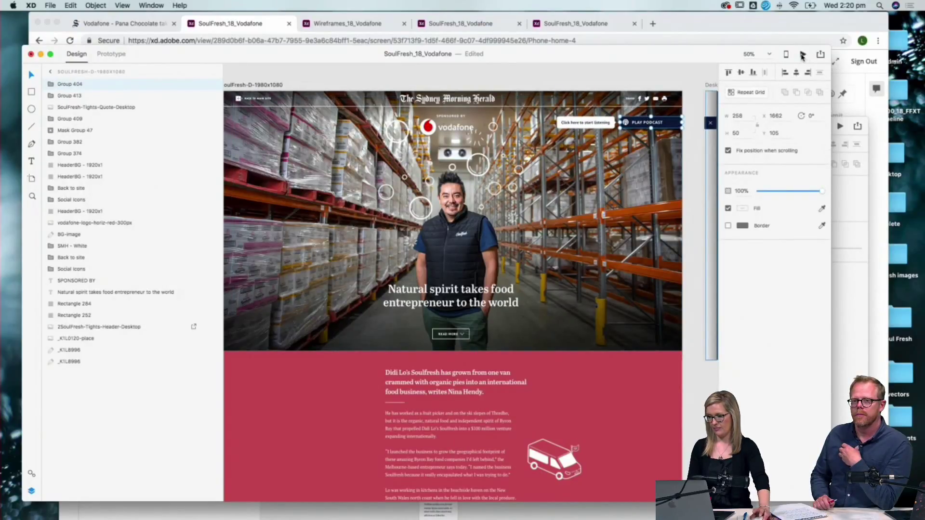
Preview the desktop prototype, open and close the podcast overlay, and close the preview.
{"action": "left_click", "coordinate": [802, 55]}
{"action": "left_click", "coordinate": [867, 88]}
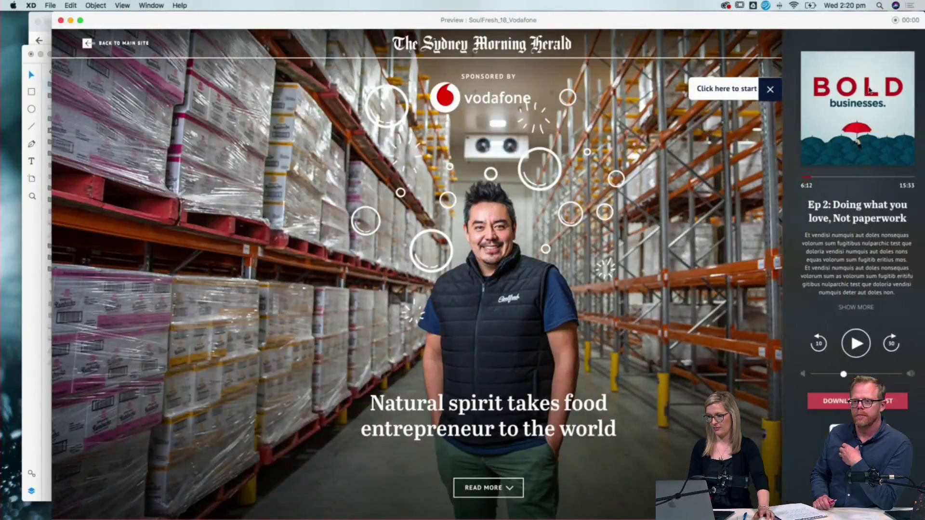
{"action": "left_click", "coordinate": [766, 89]}
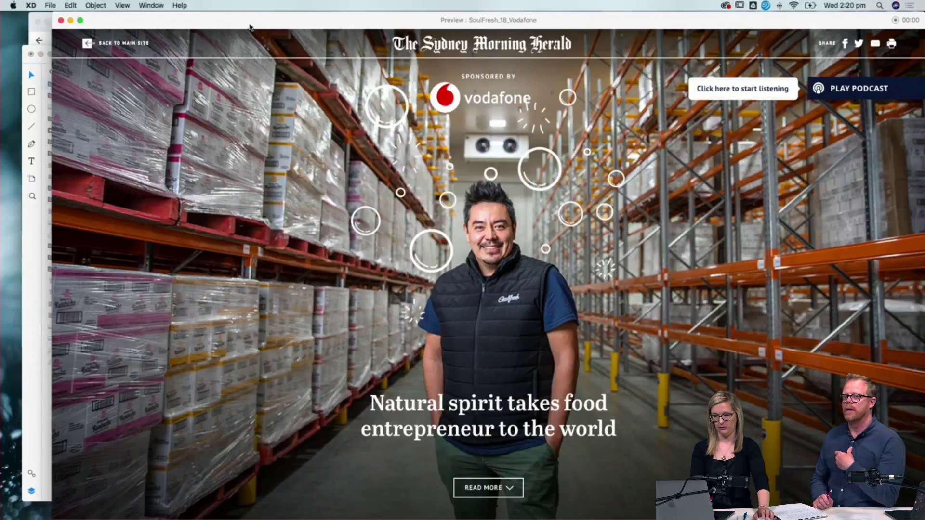
{"action": "left_click", "coordinate": [61, 21]}
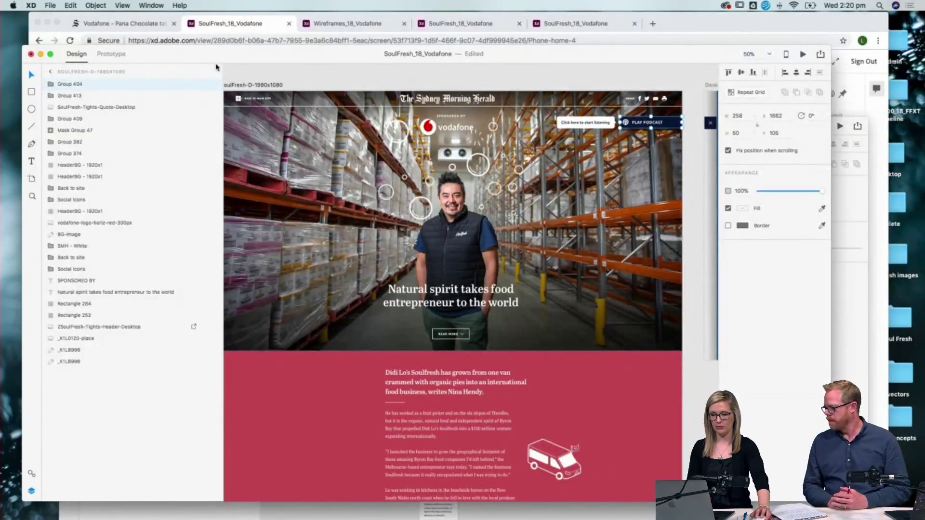
Examine the mobile artboards and the desktop article down to the full-width kombucha photo and the white content section.
{"action": "scroll", "coordinate": [327, 78], "scroll_direction": "left", "scroll_amount": 10}
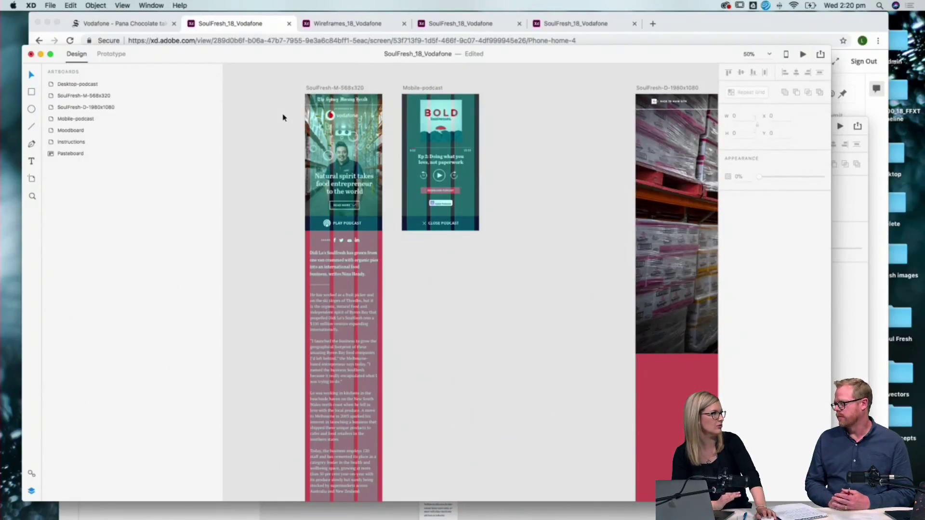
{"action": "left_click", "coordinate": [314, 227]}
{"action": "left_click", "coordinate": [262, 197]}
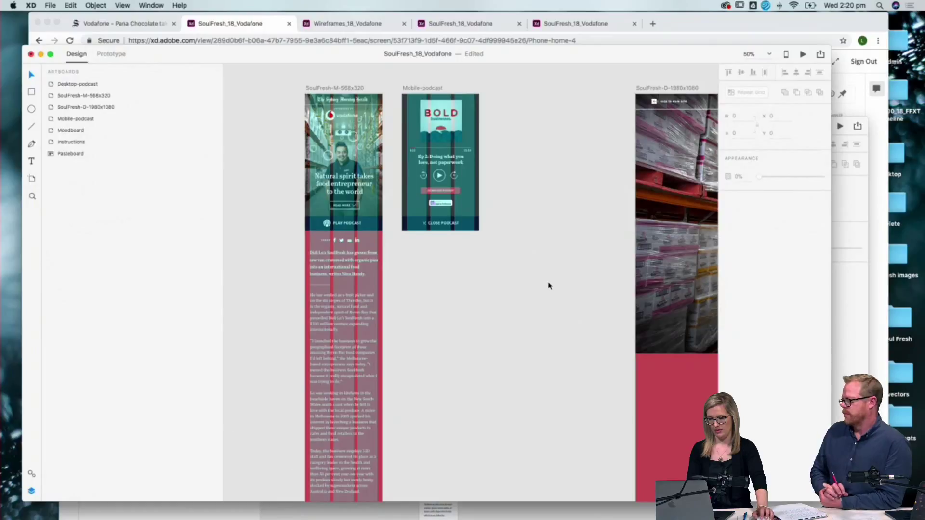
{"action": "scroll", "coordinate": [549, 285], "scroll_direction": "up", "scroll_amount": 5}
{"action": "scroll", "coordinate": [356, 101], "scroll_direction": "down", "scroll_amount": 15}
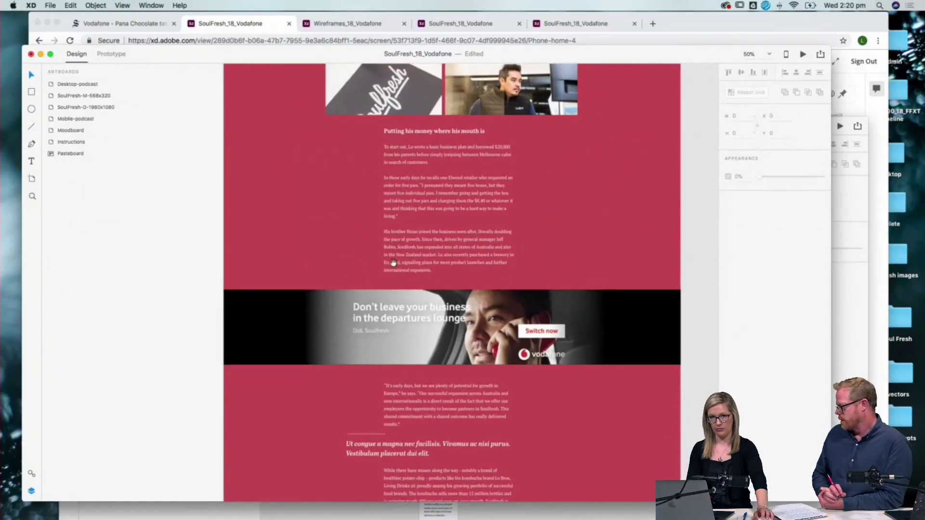
{"action": "scroll", "coordinate": [372, 85], "scroll_direction": "down", "scroll_amount": 10}
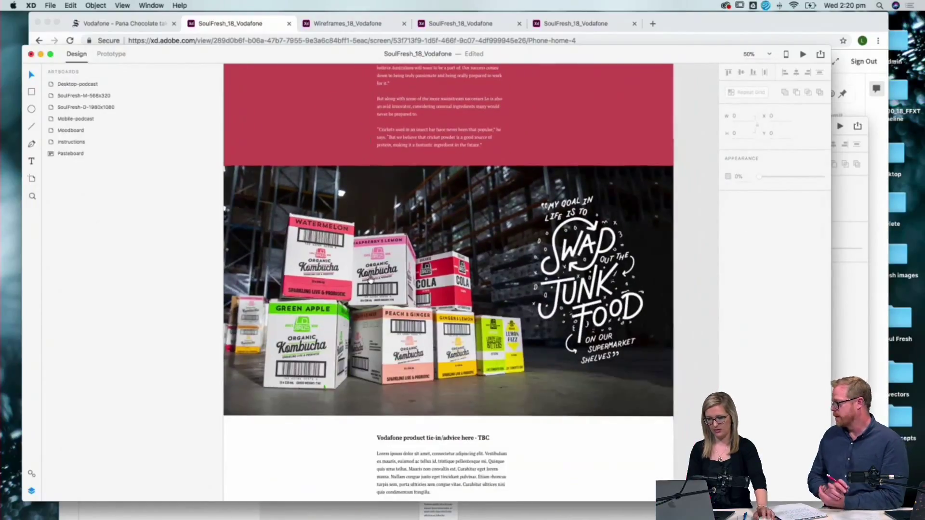
{"action": "left_click", "coordinate": [330, 129]}
{"action": "left_click", "coordinate": [695, 204]}
{"action": "key", "text": "super+minus"}
{"action": "key", "text": "super+minus"}
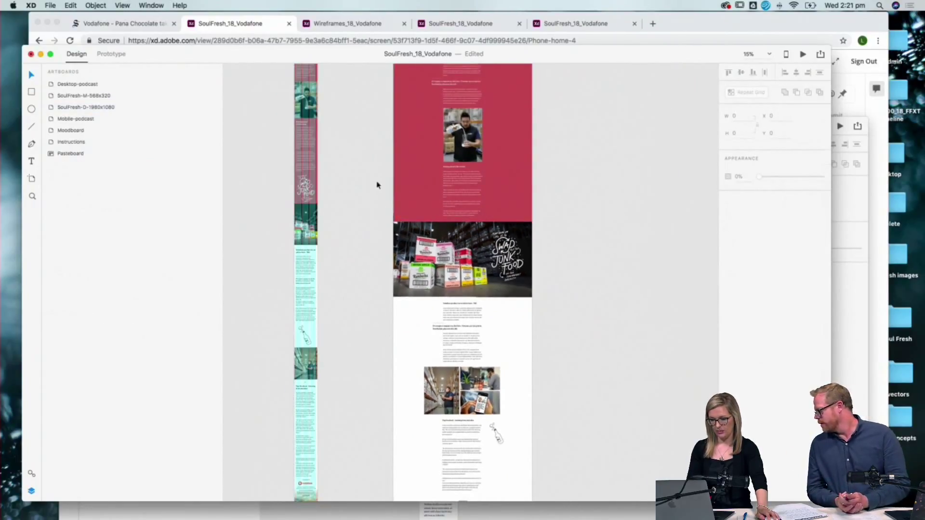
Select the kombucha photo and the red and white content groups in turn to show how they are layered.
{"action": "scroll", "coordinate": [371, 193], "scroll_direction": "up", "scroll_amount": 2}
{"action": "left_click", "coordinate": [395, 275]}
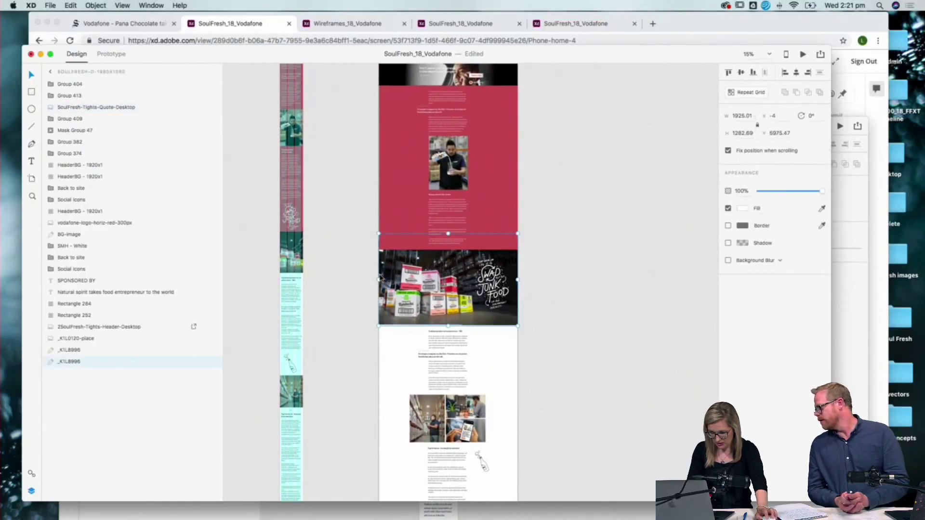
{"action": "left_click", "coordinate": [391, 214]}
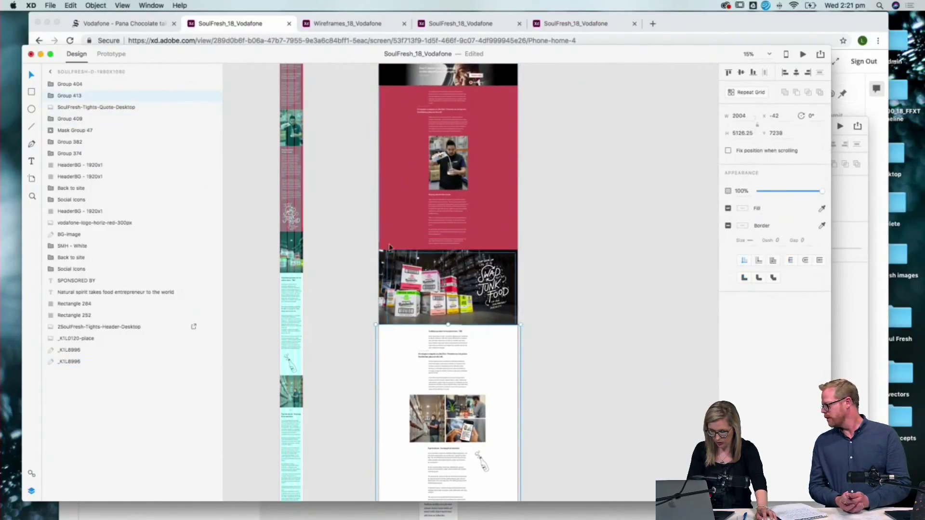
{"action": "left_click", "coordinate": [394, 341]}
{"action": "left_click", "coordinate": [398, 249]}
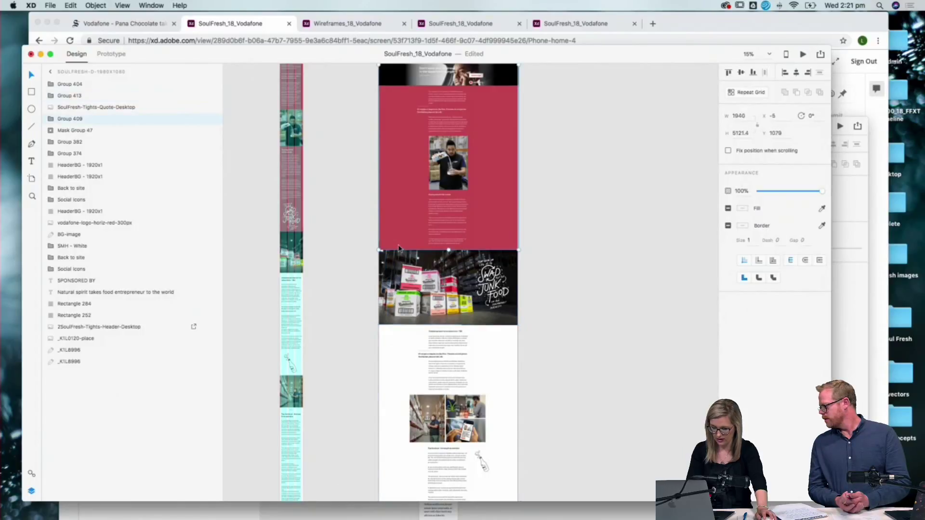
{"action": "left_click", "coordinate": [394, 343]}
Copy the full-width kombucha photo and paste it onto the SoulFresh-D-1980x1080 artboard below the hero image.
{"action": "double_click", "coordinate": [381, 288]}
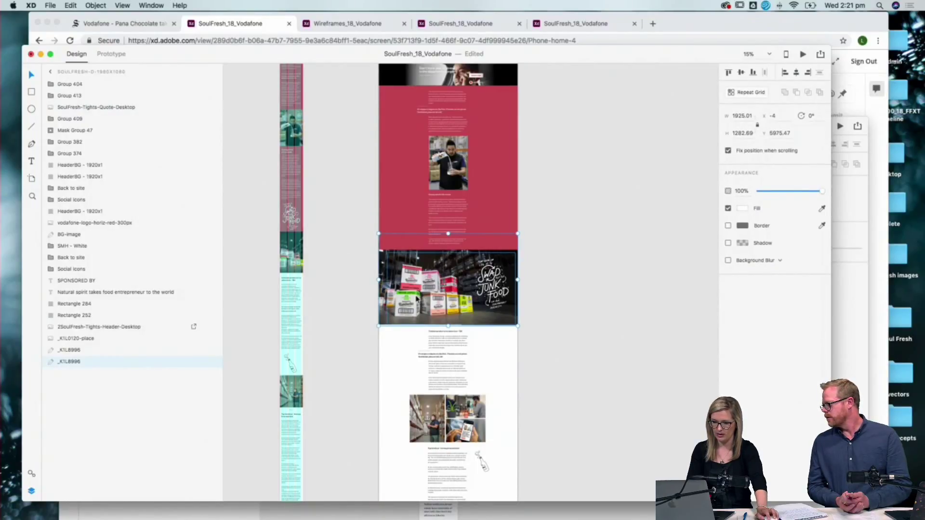
{"action": "left_click", "coordinate": [373, 272]}
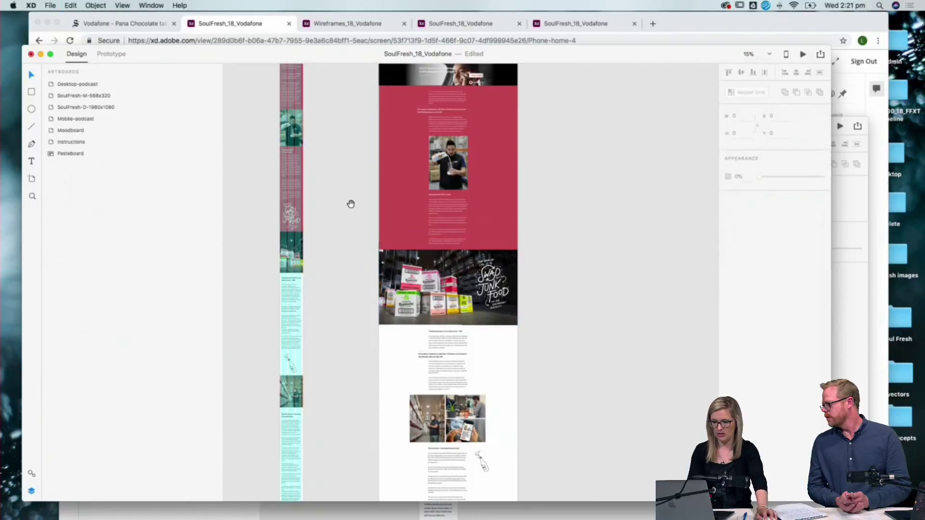
{"action": "scroll", "coordinate": [361, 217], "scroll_direction": "up", "scroll_amount": 10}
{"action": "left_click", "coordinate": [386, 239]}
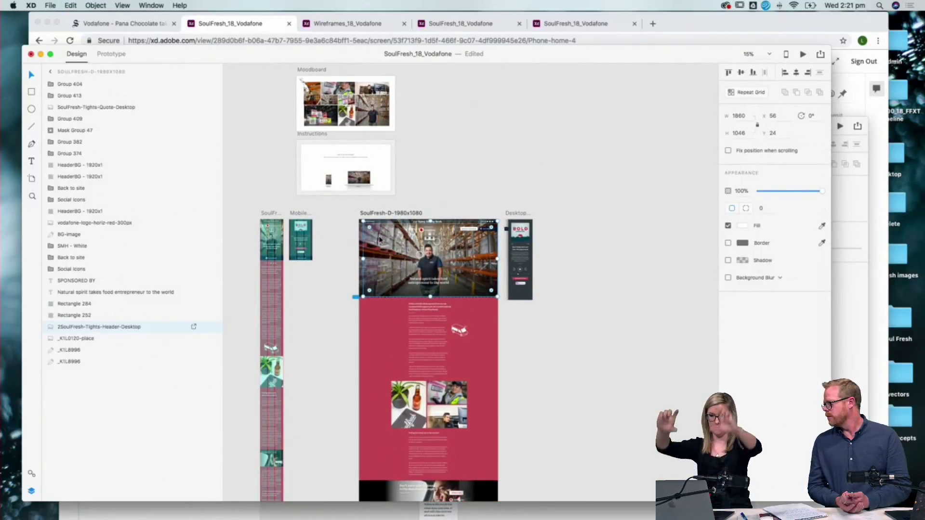
{"action": "key", "text": "super+v"}
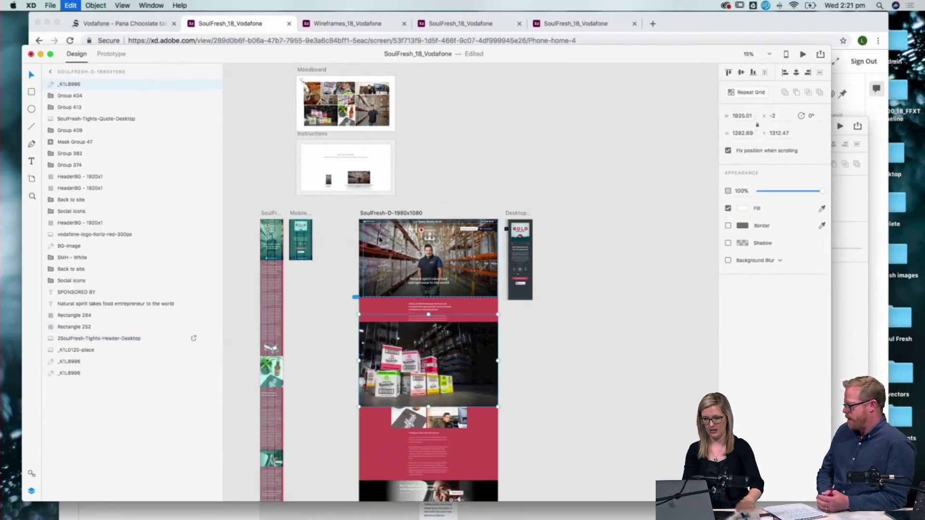
Move the pasted kombucha photo up over the hero image and send it to the back of the artboard's layers.
{"action": "left_click_drag", "start_coordinate": [409, 377], "coordinate": [411, 267]}
{"action": "key", "text": "super+shift+bracketleft"}
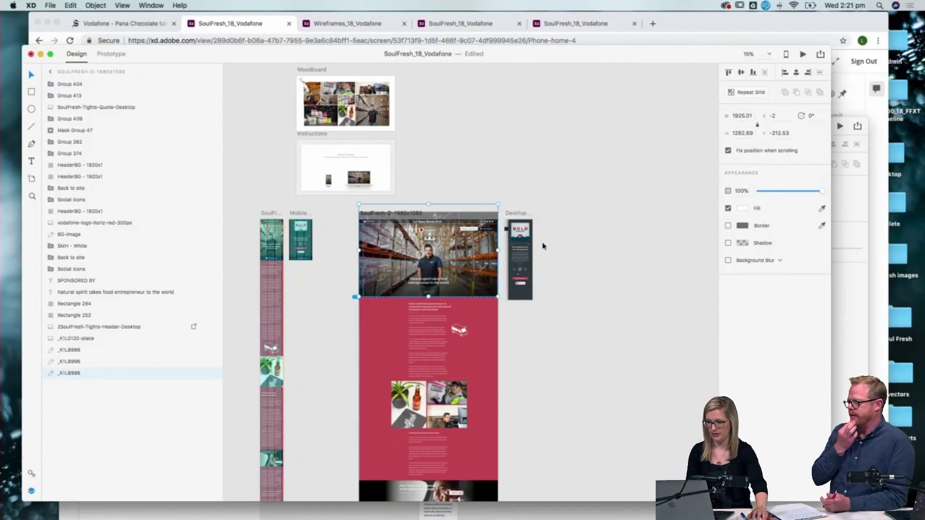
{"action": "left_click", "coordinate": [573, 182]}
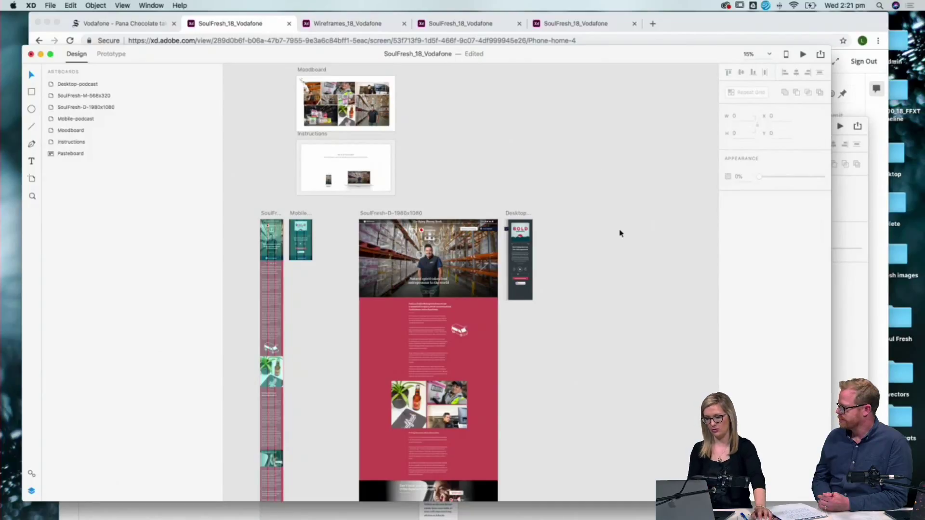
Preview the SoulFresh-D-1980x1080 artboard and examine how the kombucha photo appears beneath the red article section.
{"action": "scroll", "coordinate": [597, 284], "scroll_direction": "down", "scroll_amount": 5}
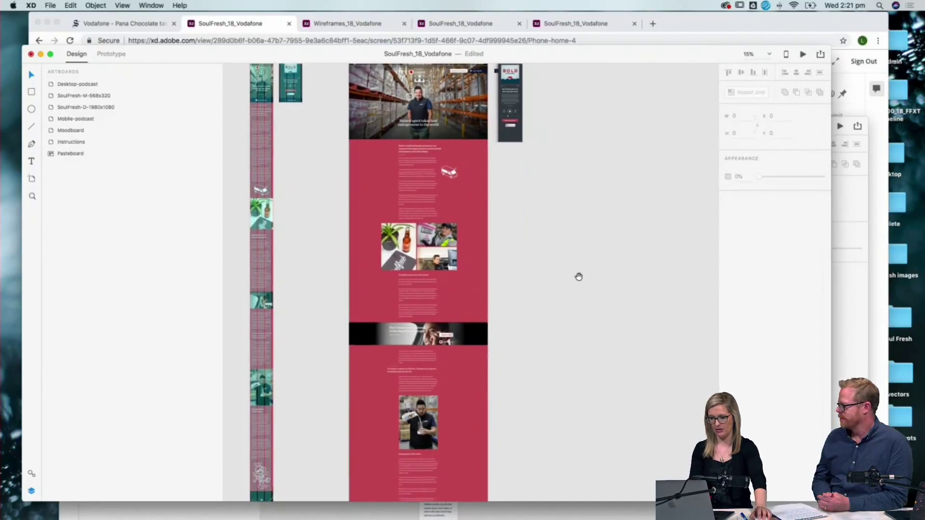
{"action": "scroll", "coordinate": [578, 308], "scroll_direction": "up", "scroll_amount": 3}
{"action": "left_click", "coordinate": [381, 133]}
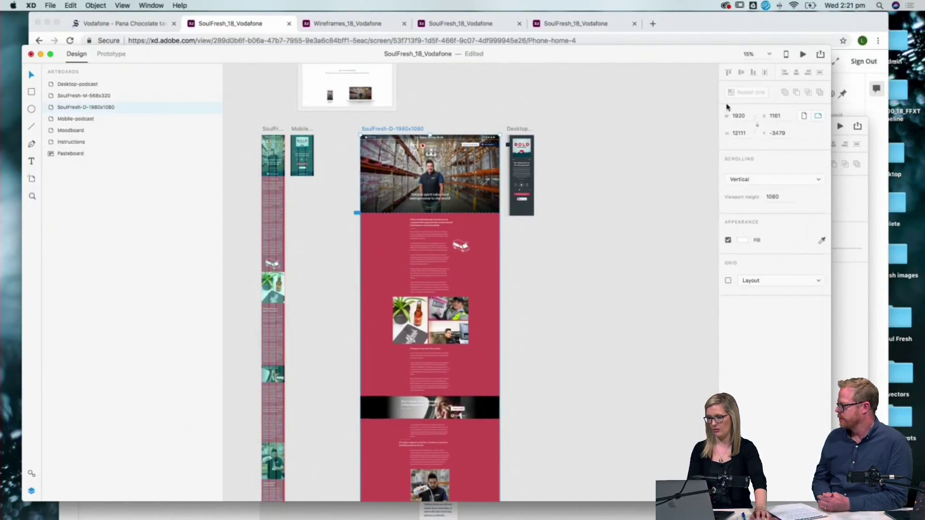
{"action": "left_click", "coordinate": [803, 54]}
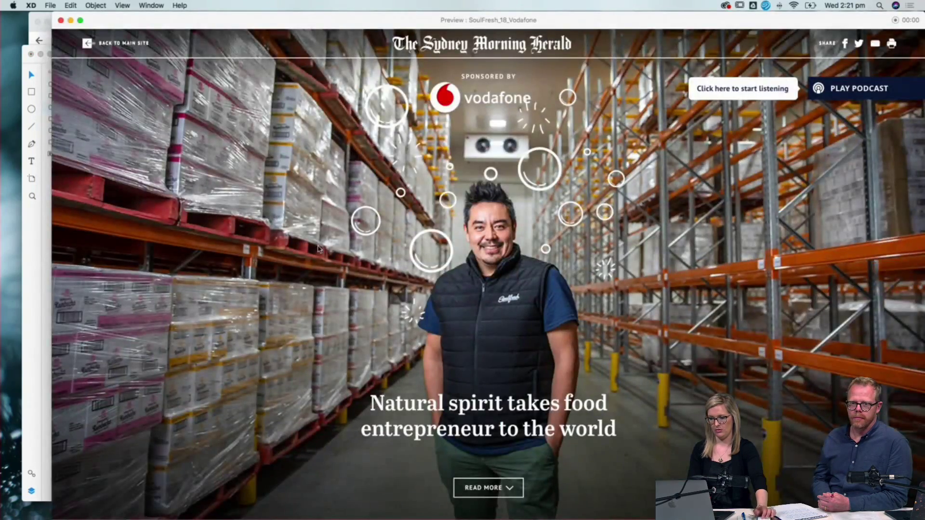
{"action": "scroll", "coordinate": [316, 247], "scroll_direction": "down", "scroll_amount": 10}
{"action": "scroll", "coordinate": [317, 249], "scroll_direction": "down", "scroll_amount": 15}
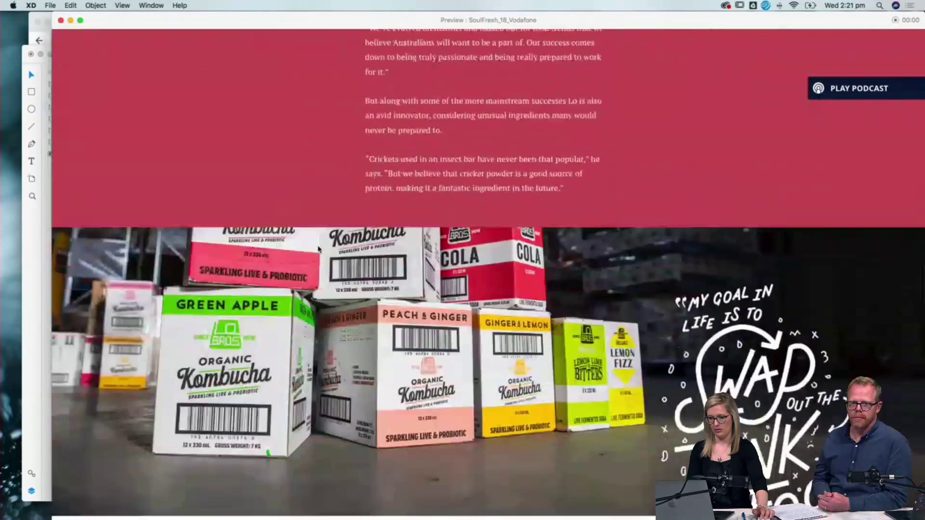
{"action": "scroll", "coordinate": [318, 248], "scroll_direction": "up", "scroll_amount": 3}
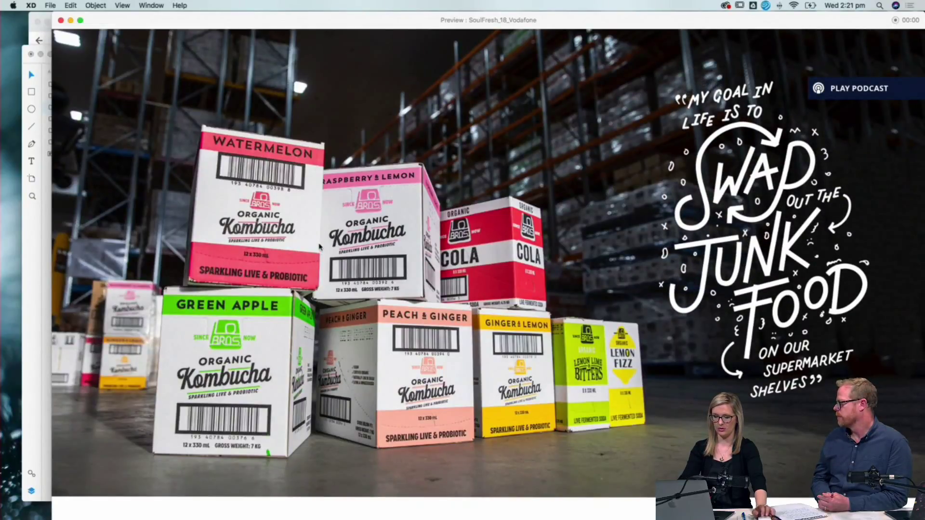
Examine the white content section down to the Vodafone sponsor footer, and close the preview.
{"action": "scroll", "coordinate": [320, 246], "scroll_direction": "down", "scroll_amount": 13}
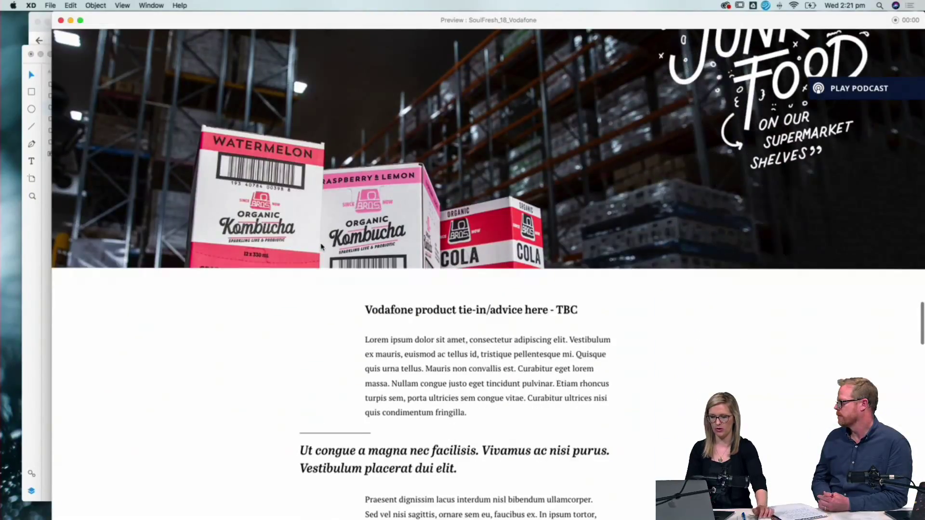
{"action": "scroll", "coordinate": [321, 246], "scroll_direction": "down", "scroll_amount": 3}
{"action": "scroll", "coordinate": [321, 247], "scroll_direction": "down", "scroll_amount": 20}
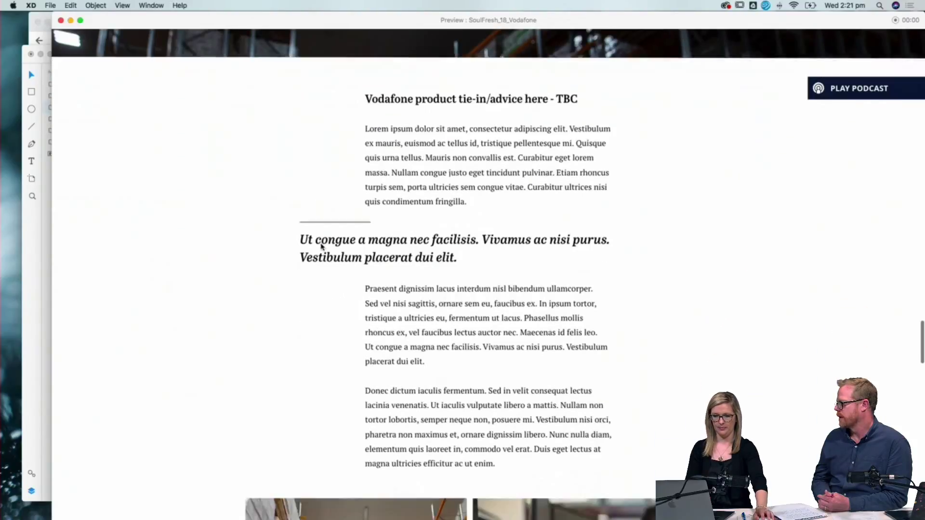
{"action": "scroll", "coordinate": [320, 246], "scroll_direction": "down", "scroll_amount": 15}
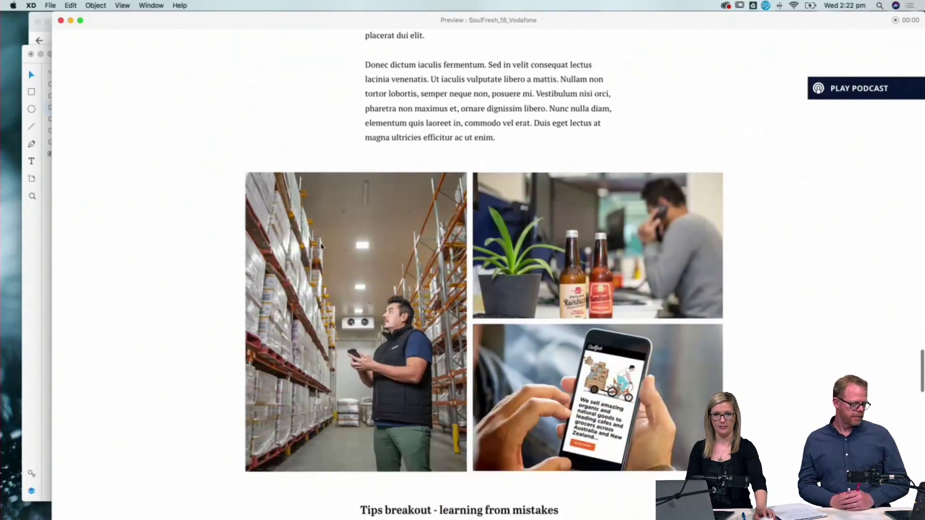
{"action": "scroll", "coordinate": [321, 246], "scroll_direction": "down", "scroll_amount": 20}
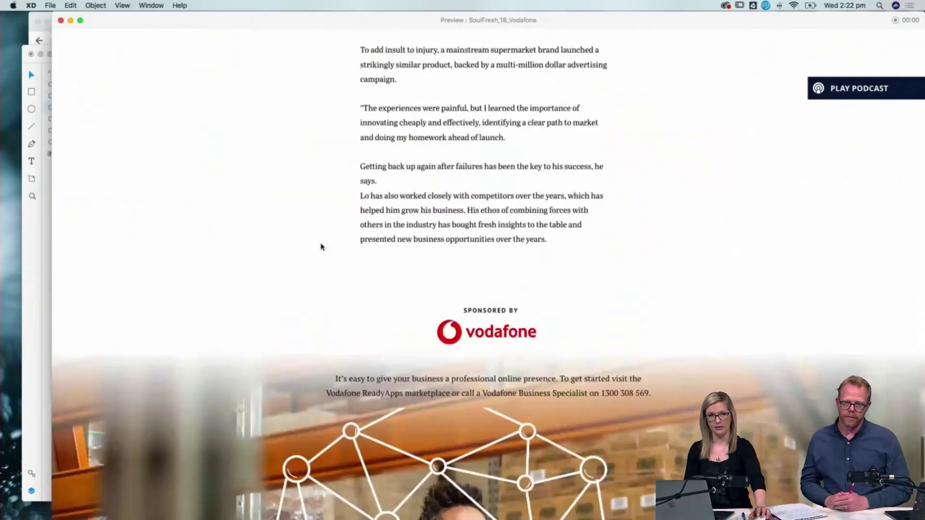
{"action": "left_click", "coordinate": [61, 20]}
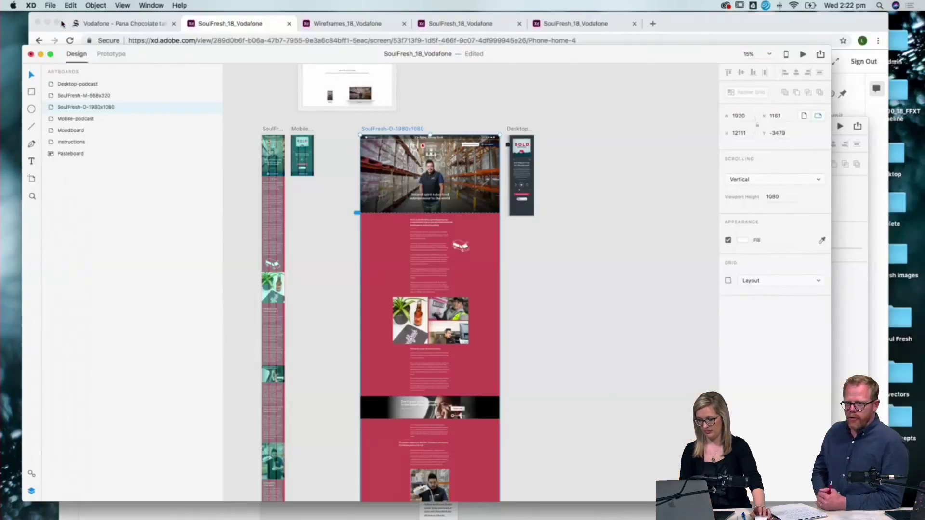
Duplicate the Desktop-podcast artboard and place the copy beside the original.
{"action": "scroll", "coordinate": [553, 236], "scroll_direction": "up", "scroll_amount": 5}
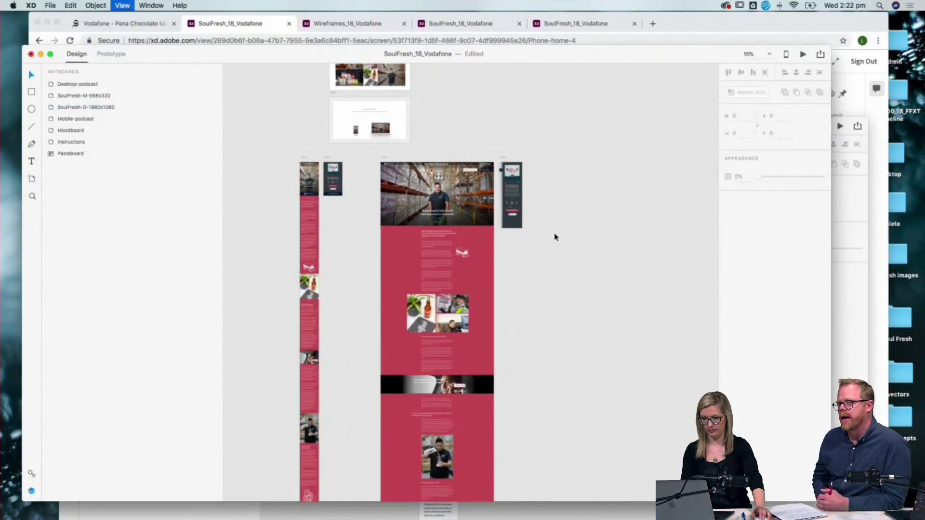
{"action": "scroll", "coordinate": [490, 172], "scroll_direction": "up", "scroll_amount": 5}
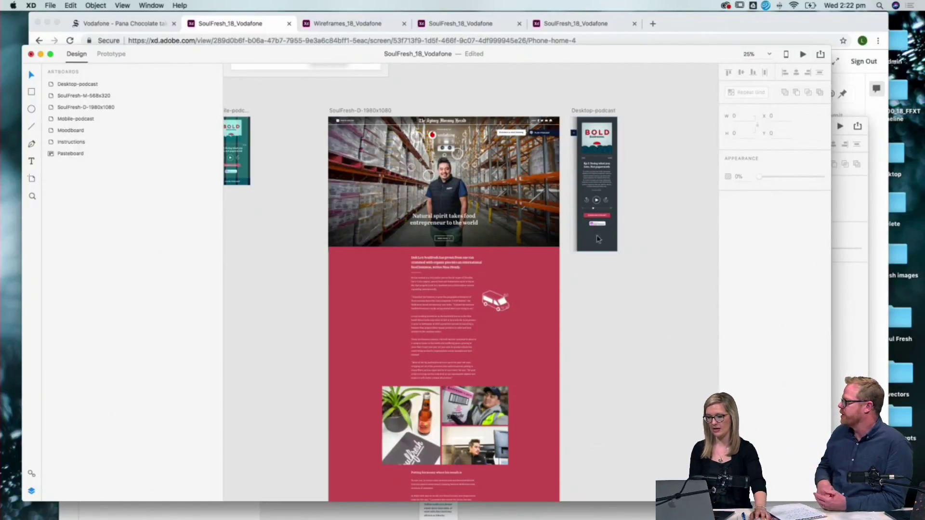
{"action": "scroll", "coordinate": [591, 125], "scroll_direction": "right", "scroll_amount": 3}
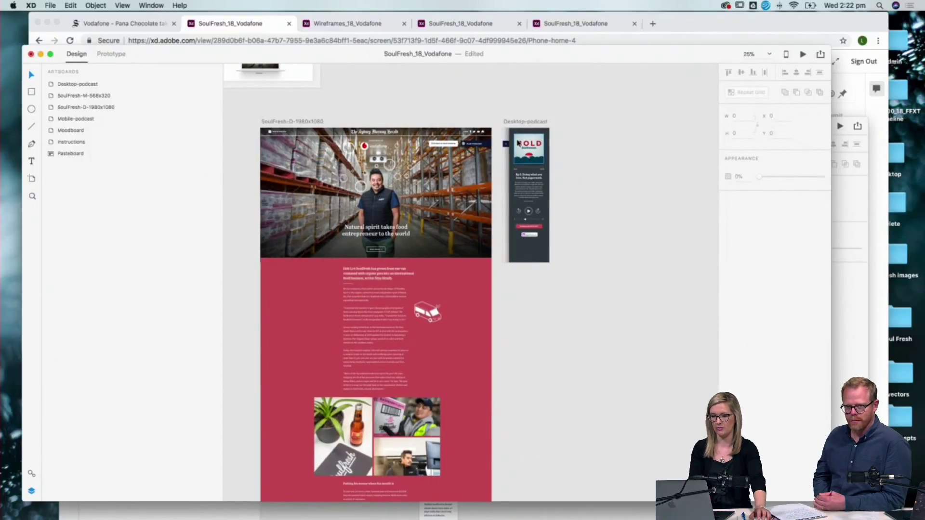
{"action": "scroll", "coordinate": [517, 130], "scroll_direction": "left", "scroll_amount": 2}
{"action": "scroll", "coordinate": [516, 126], "scroll_direction": "right", "scroll_amount": 1}
{"action": "left_click", "coordinate": [536, 120]}
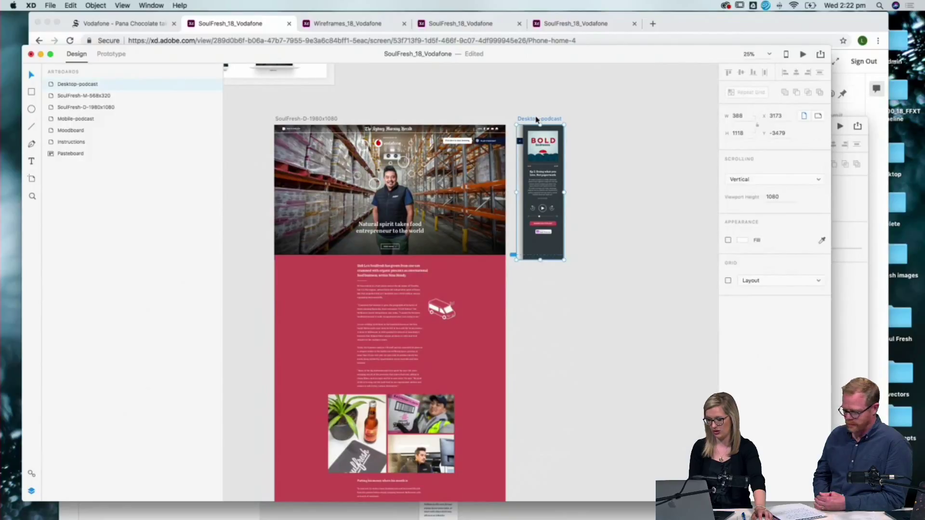
{"action": "left_click_drag", "start_coordinate": [536, 120], "coordinate": [594, 121]}
{"action": "left_click", "coordinate": [658, 138]}
Set the fill and border of the playback controls group to black on the duplicated podcast artboard.
{"action": "scroll", "coordinate": [658, 138], "scroll_direction": "up", "scroll_amount": 5}
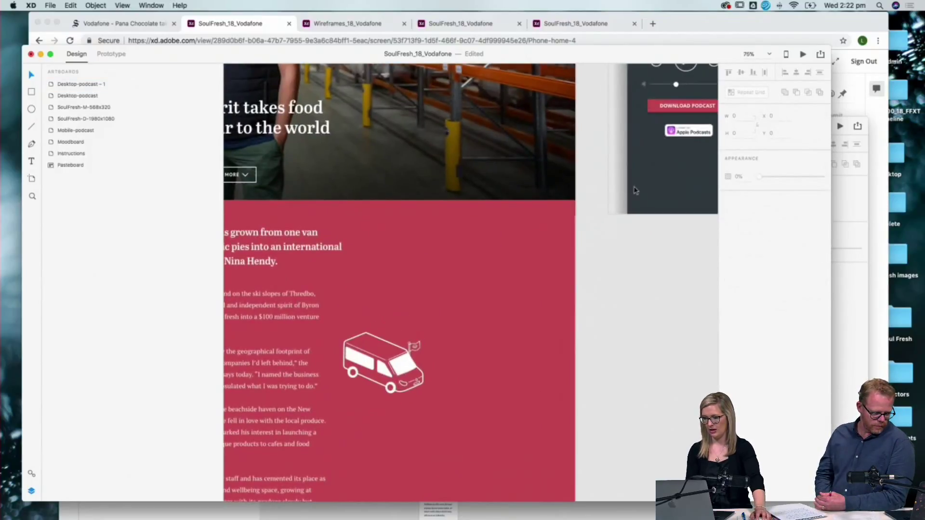
{"action": "scroll", "coordinate": [518, 302], "scroll_direction": "right", "scroll_amount": 3}
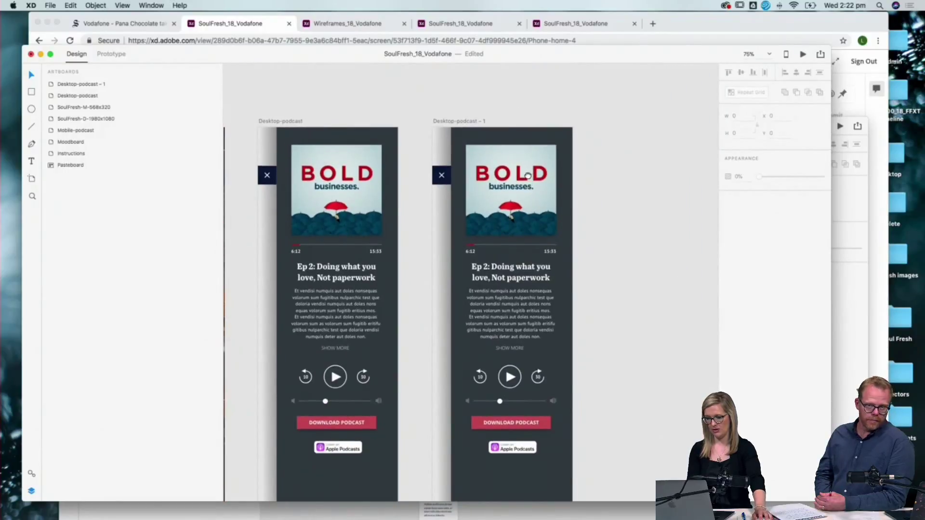
{"action": "scroll", "coordinate": [519, 302], "scroll_direction": "down", "scroll_amount": 5}
{"action": "left_click", "coordinate": [501, 299]}
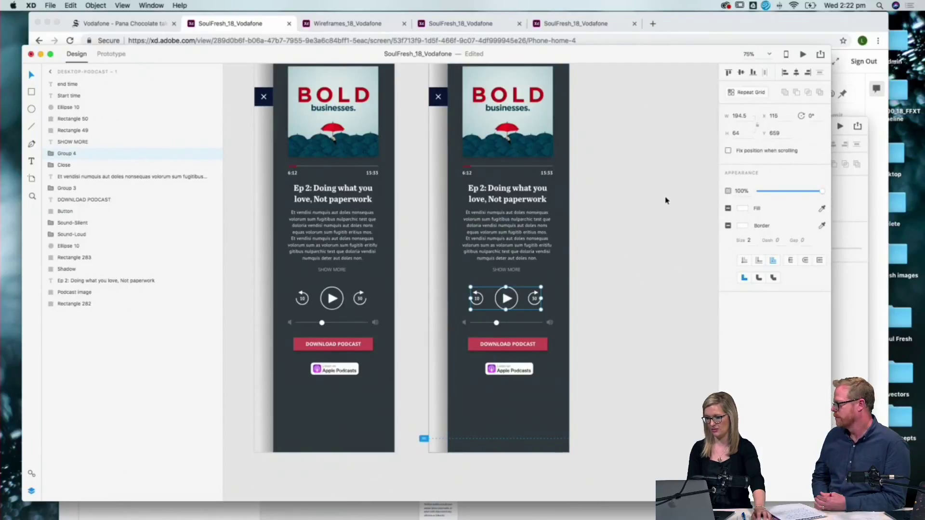
{"action": "left_click", "coordinate": [742, 208]}
{"action": "left_click", "coordinate": [742, 225]}
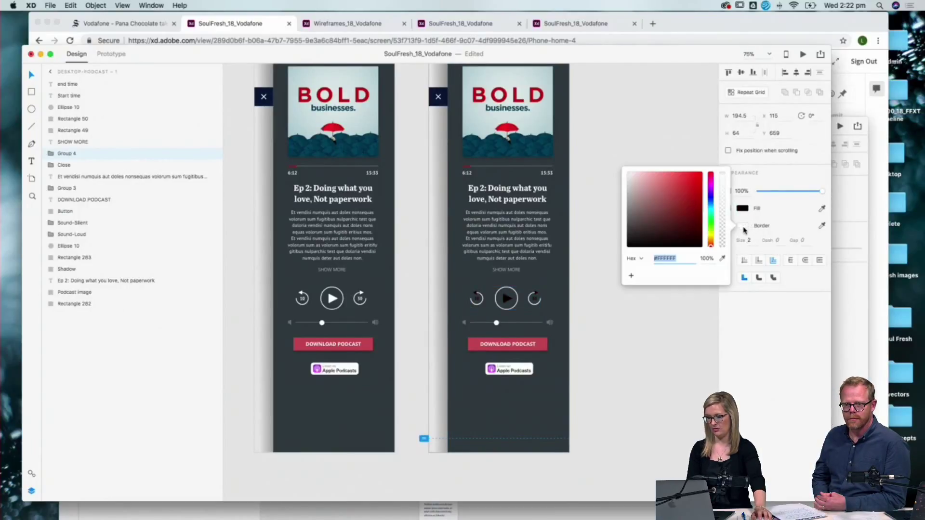
{"action": "left_click", "coordinate": [623, 130]}
Change the dark background rectangle of the duplicated podcast artboard to a white #FFFFFF fill.
{"action": "left_click", "coordinate": [456, 156]}
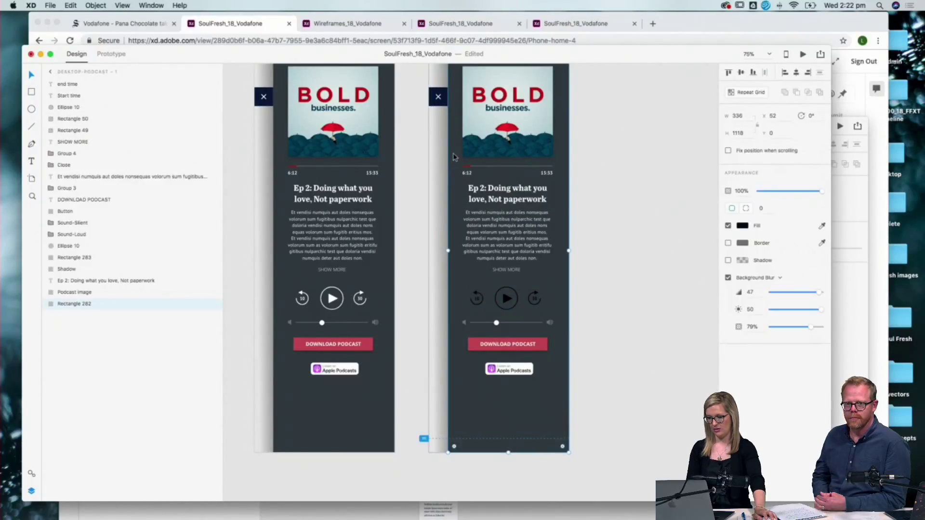
{"action": "left_click", "coordinate": [742, 226]}
{"action": "left_click_drag", "start_coordinate": [681, 221], "coordinate": [598, 153]}
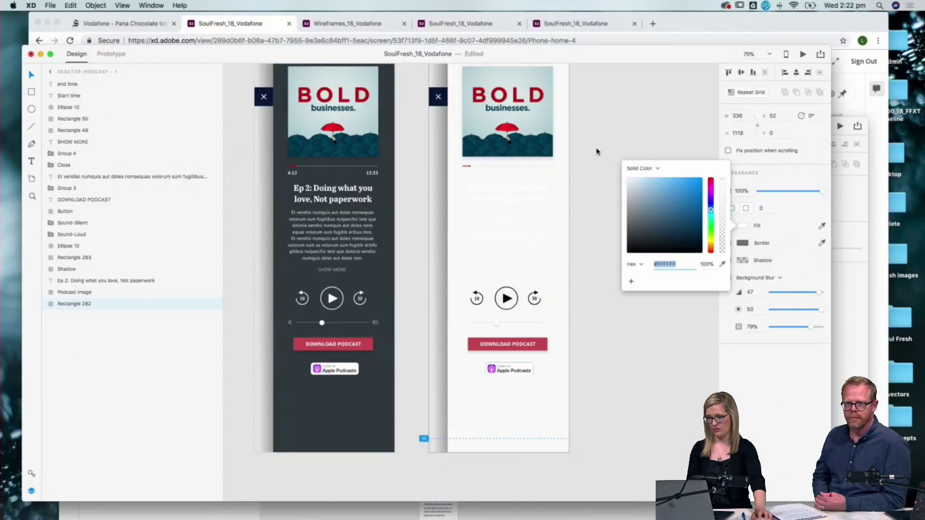
{"action": "left_click", "coordinate": [648, 113]}
Set the episode title, description and SHOW MORE text to a #000000 fill on the duplicated podcast artboard.
{"action": "left_click", "coordinate": [507, 184]}
{"action": "left_click", "coordinate": [498, 250], "text": "shift"}
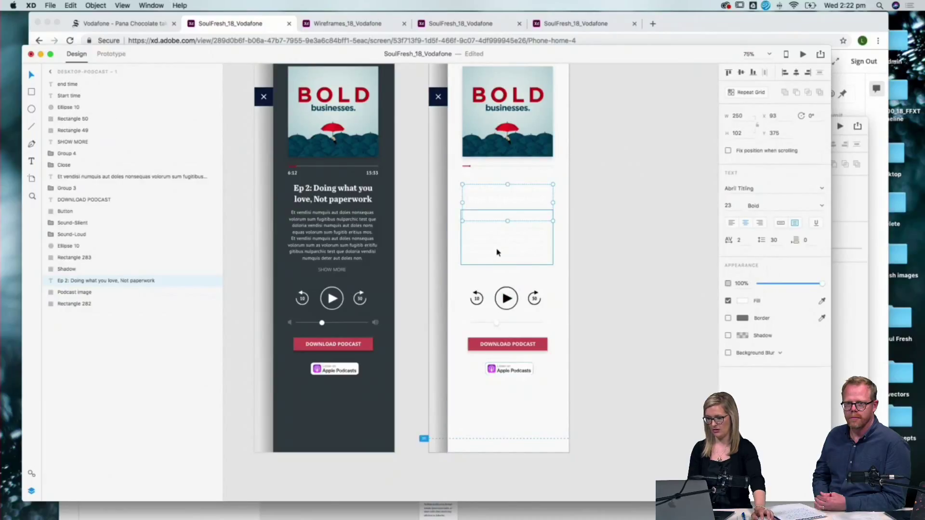
{"action": "left_click", "coordinate": [501, 273], "text": "shift"}
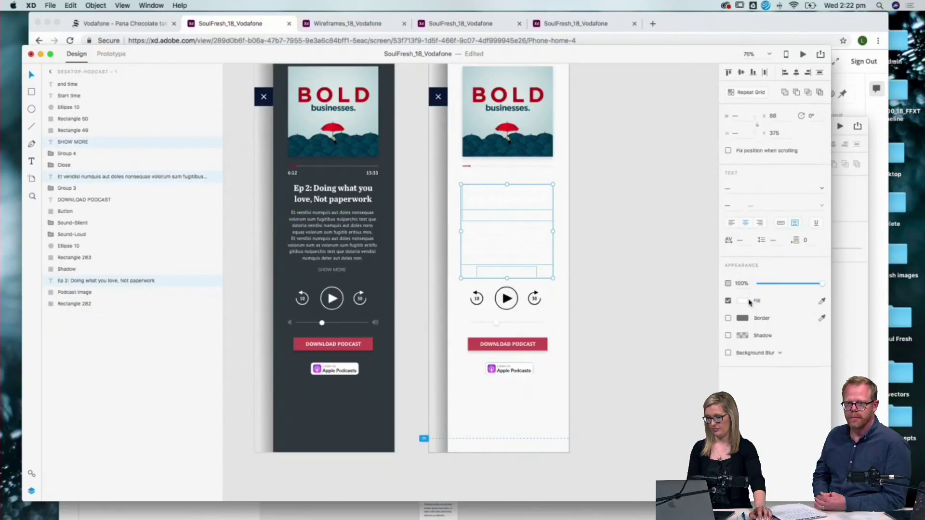
{"action": "left_click", "coordinate": [742, 301]}
{"action": "type", "text": "000000"}
{"action": "key", "text": "Return"}
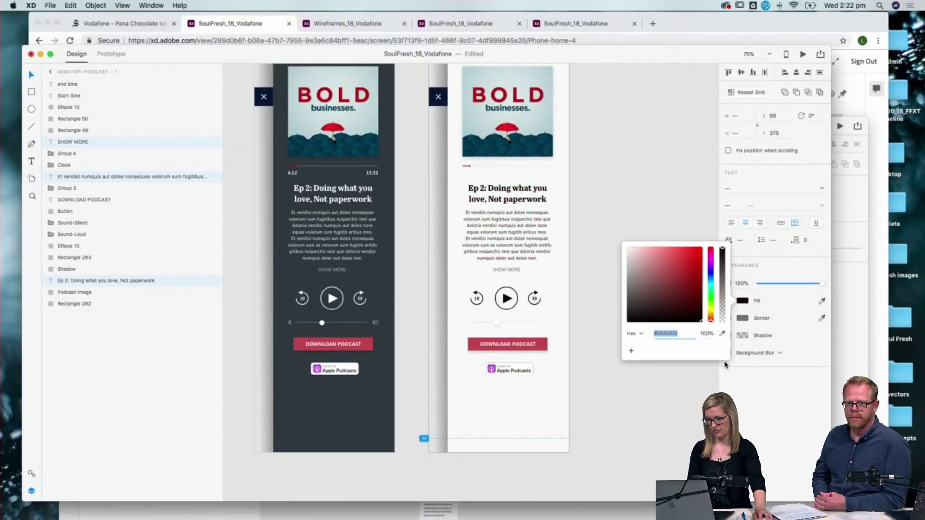
{"action": "left_click", "coordinate": [648, 222]}
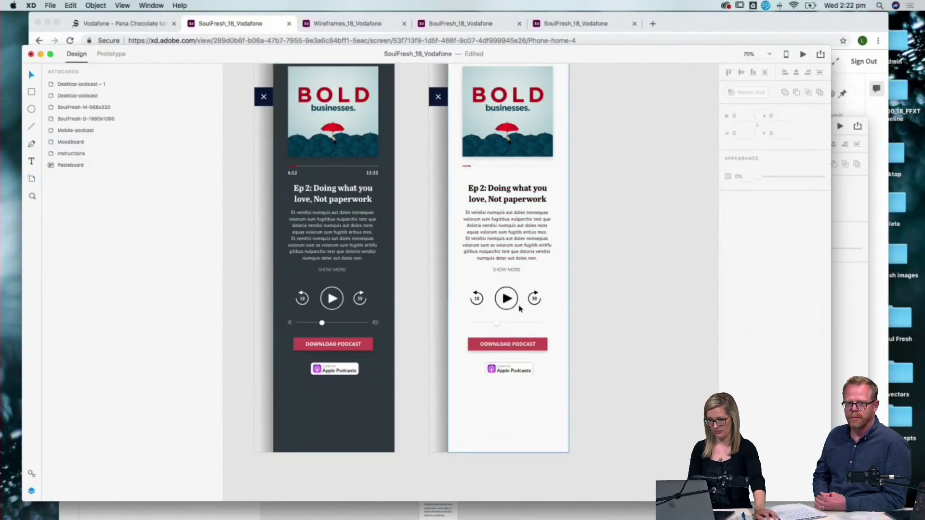
Recolour the start time and end time labels below the progress bar to black.
{"action": "left_click", "coordinate": [465, 174]}
{"action": "left_click", "coordinate": [546, 174], "text": "shift"}
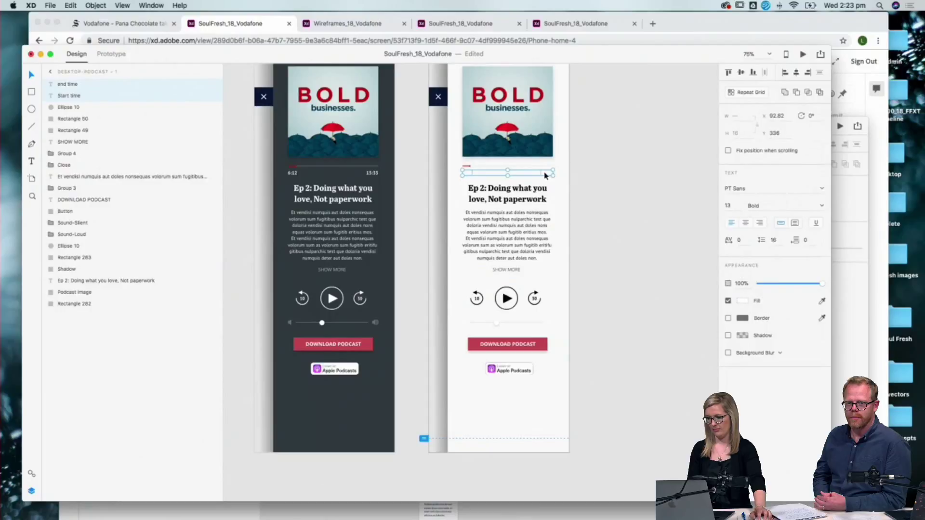
{"action": "left_click", "coordinate": [742, 300]}
{"action": "type", "text": "000000"}
{"action": "key", "text": "Return"}
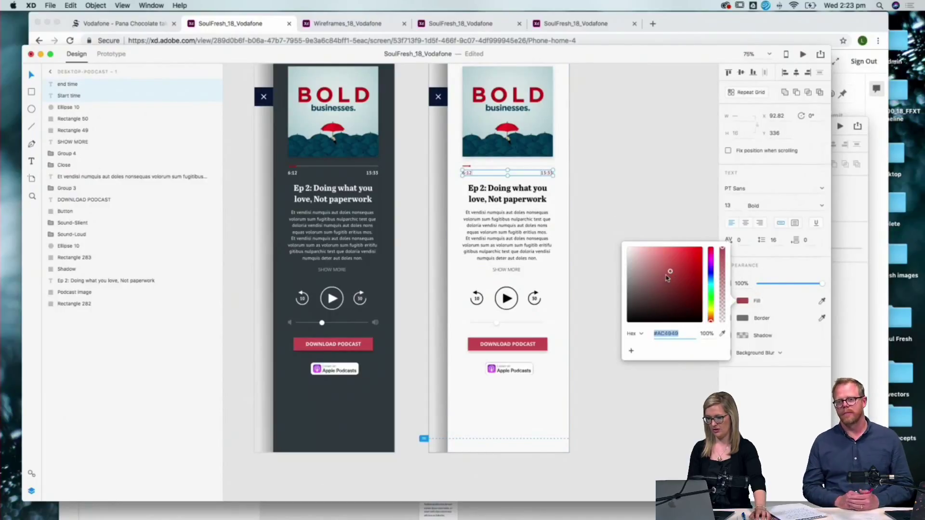
{"action": "left_click", "coordinate": [649, 165]}
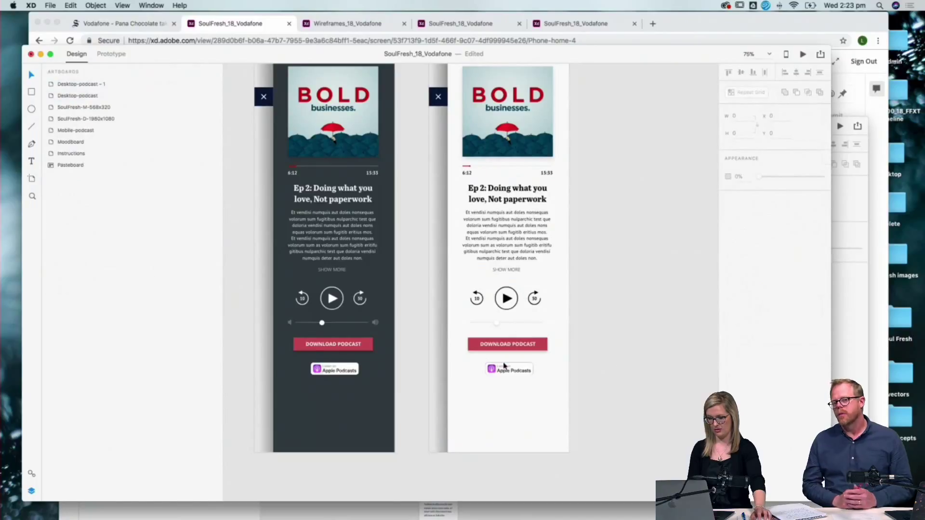
Reduce the white background rectangle's opacity to 82%.
{"action": "left_click", "coordinate": [476, 423]}
{"action": "left_click_drag", "start_coordinate": [821, 192], "coordinate": [810, 193]}
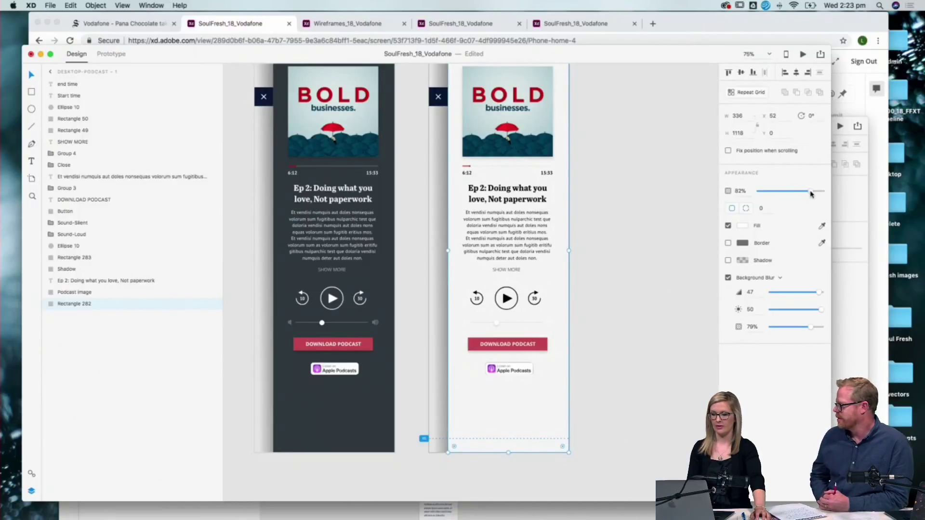
{"action": "left_click", "coordinate": [677, 212]}
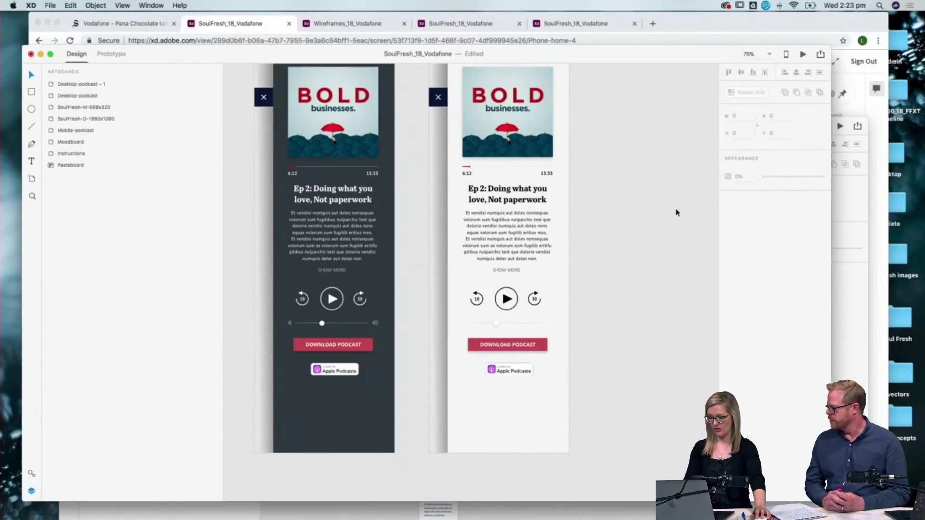
{"action": "scroll", "coordinate": [675, 211], "scroll_direction": "down", "scroll_amount": 5}
{"action": "scroll", "coordinate": [617, 240], "scroll_direction": "left", "scroll_amount": 6}
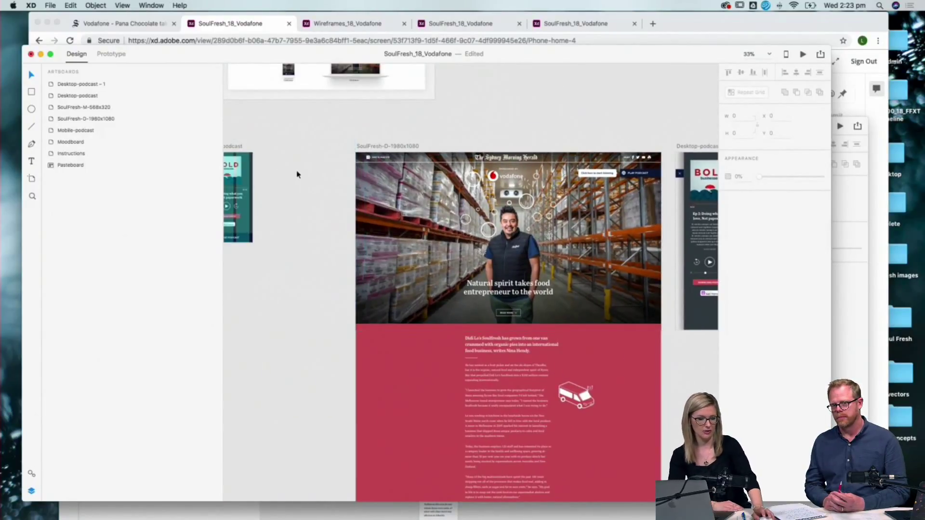
{"action": "scroll", "coordinate": [296, 174], "scroll_direction": "left", "scroll_amount": 2}
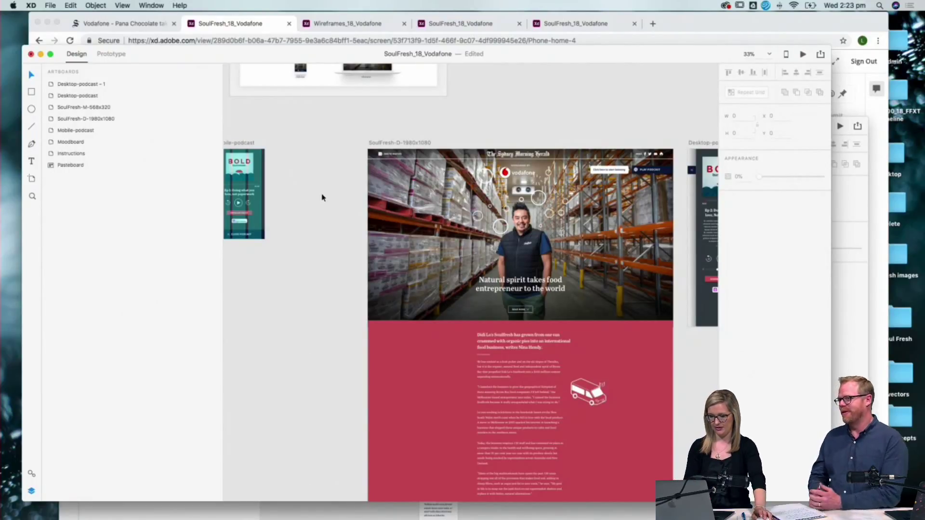
{"action": "key", "text": "super+minus"}
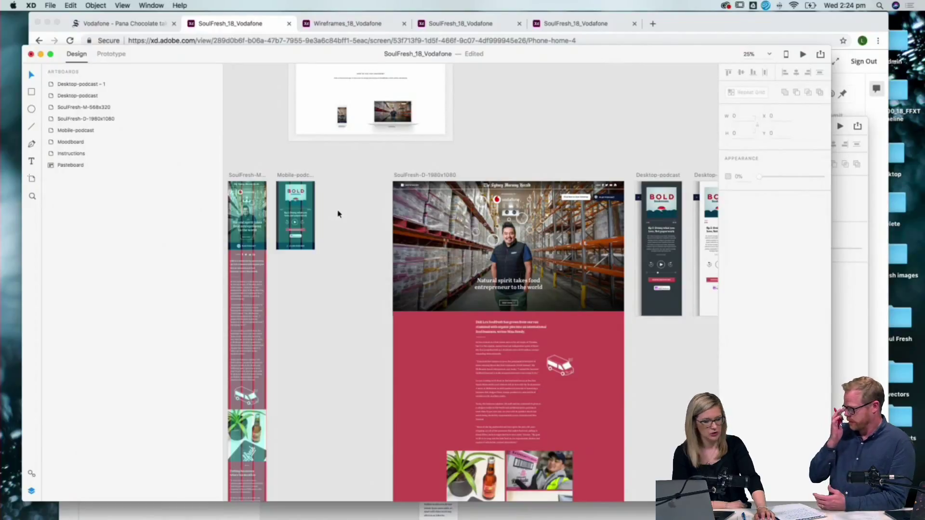
{"action": "left_click", "coordinate": [431, 248]}
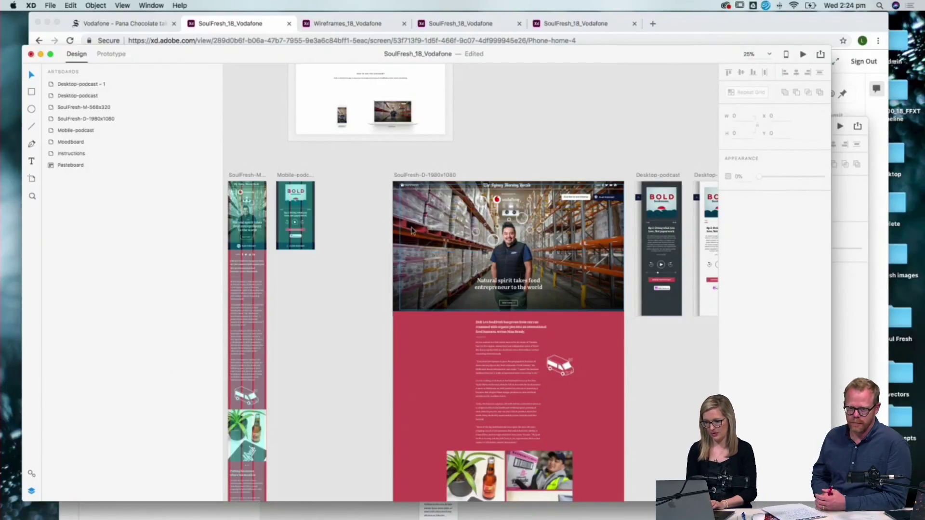
Try shifting the warehouse header photo on the desktop article artboard and undo the move.
{"action": "left_click_drag", "start_coordinate": [440, 277], "coordinate": [517, 264]}
{"action": "key", "text": "super+z"}
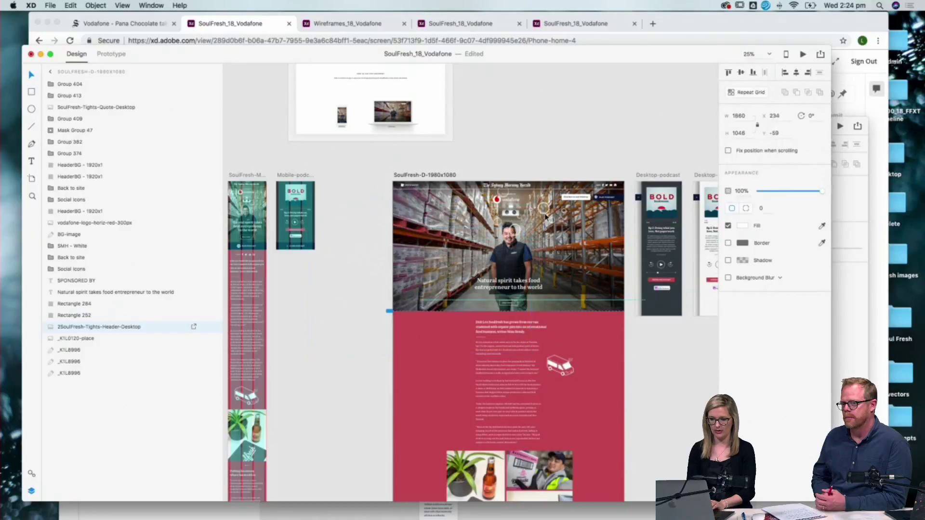
{"action": "mouse_move", "coordinate": [519, 235]}
{"action": "left_mouse_down"}
{"action": "mouse_move", "coordinate": [536, 228]}
{"action": "mouse_move", "coordinate": [527, 224]}
{"action": "left_mouse_up"}
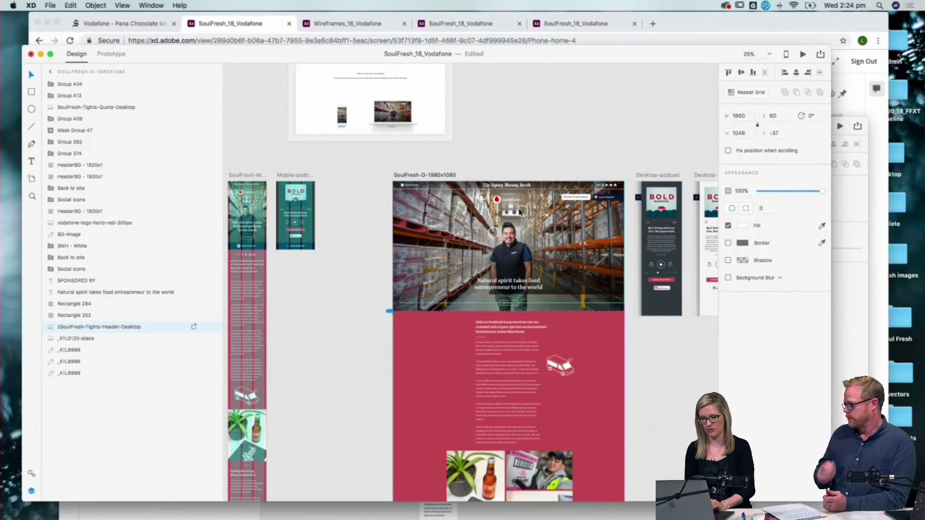
{"action": "left_click", "coordinate": [353, 216]}
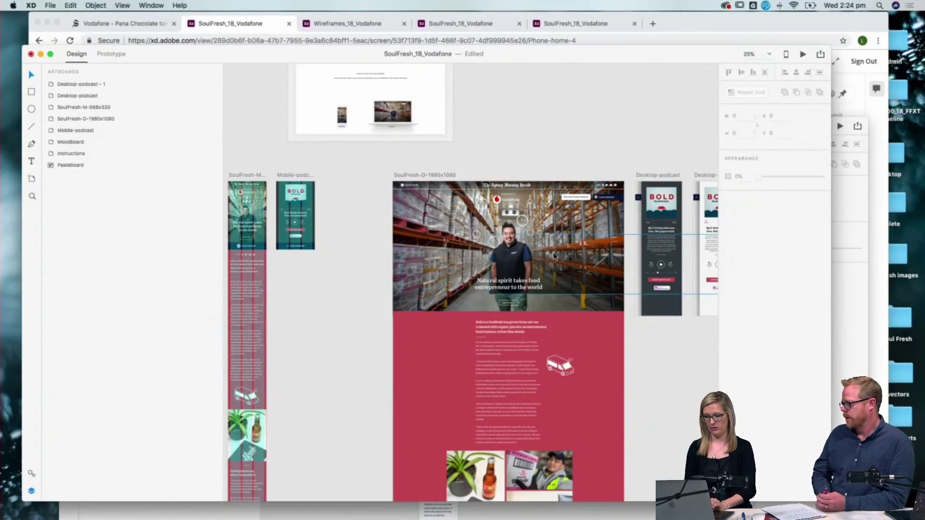
Select the gradient rectangle over the lower part of the desktop header photo to check its fill and opacity.
{"action": "left_click", "coordinate": [498, 293]}
{"action": "left_click_drag", "start_coordinate": [498, 291], "coordinate": [486, 291]}
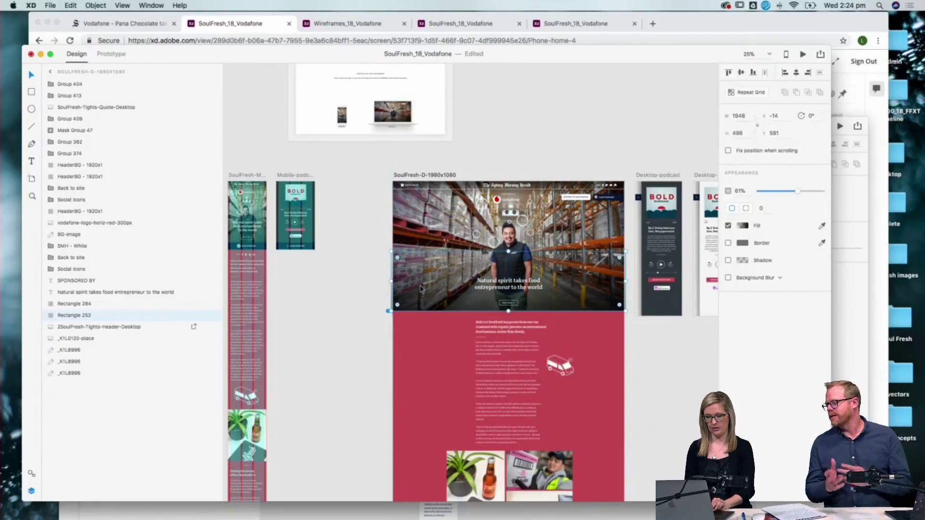
{"action": "left_click", "coordinate": [371, 283]}
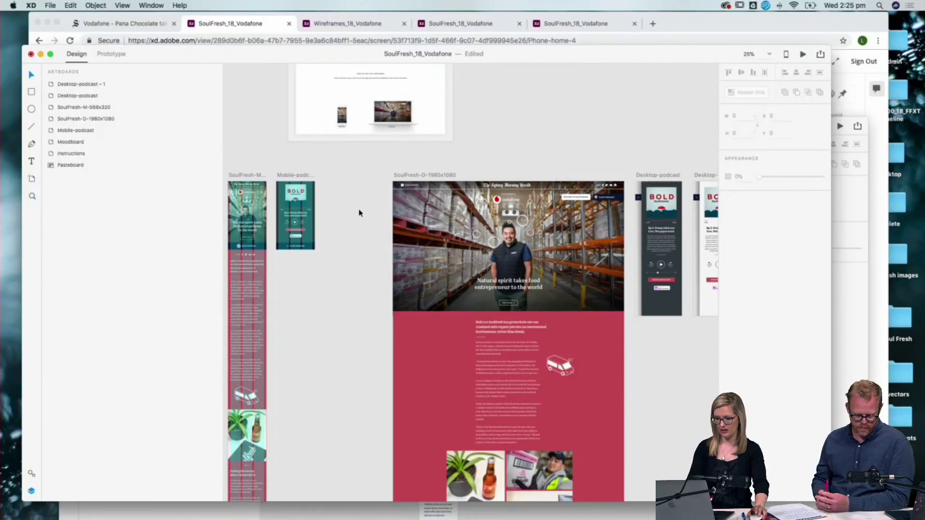
Switch to Chrome and look over the published SoulFresh_18_Vodafone design specs.
{"action": "scroll", "coordinate": [359, 212], "scroll_direction": "down", "scroll_amount": 5}
{"action": "scroll", "coordinate": [360, 183], "scroll_direction": "down", "scroll_amount": 2}
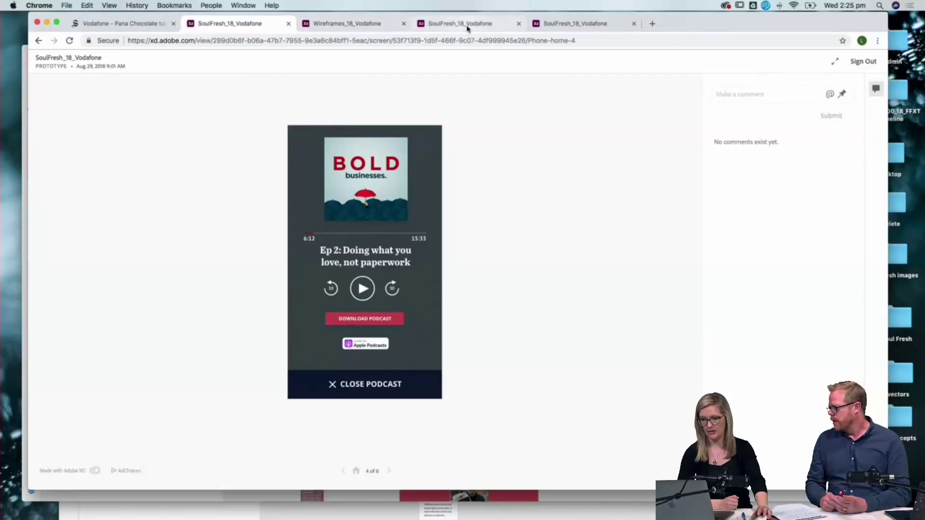
{"action": "left_click", "coordinate": [467, 27]}
{"action": "left_click", "coordinate": [577, 28]}
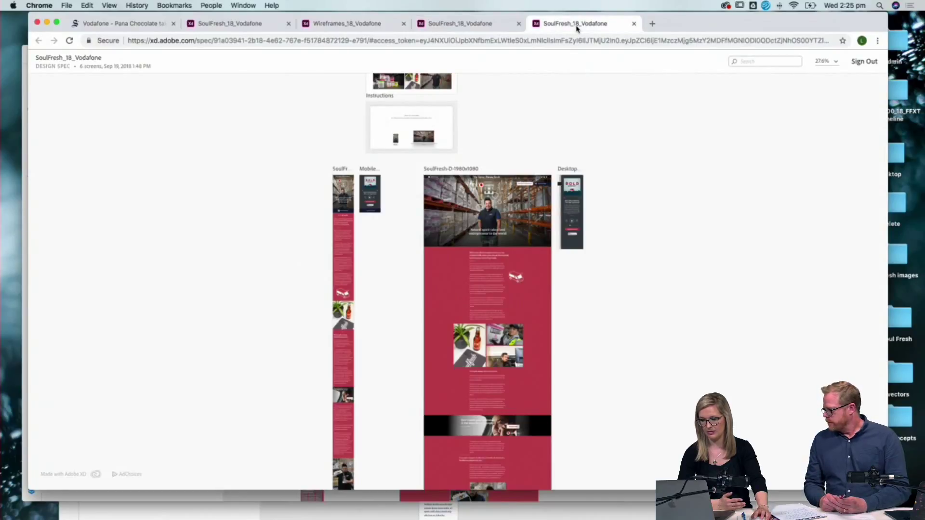
{"action": "left_click", "coordinate": [231, 26]}
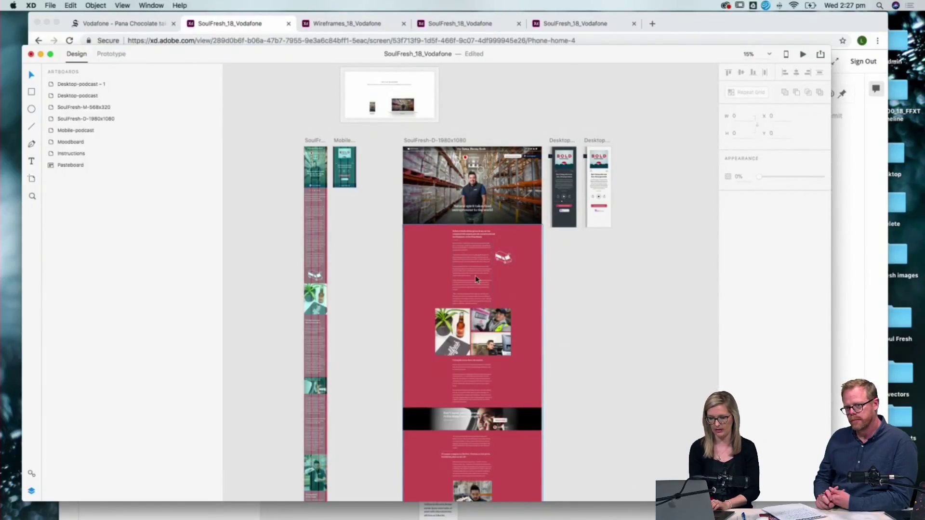
Switch back to Adobe XD and examine the full length of the desktop and mobile SoulFresh article artboards.
{"action": "scroll", "coordinate": [477, 279], "scroll_direction": "down", "scroll_amount": 2}
{"action": "scroll", "coordinate": [475, 279], "scroll_direction": "down", "scroll_amount": 10}
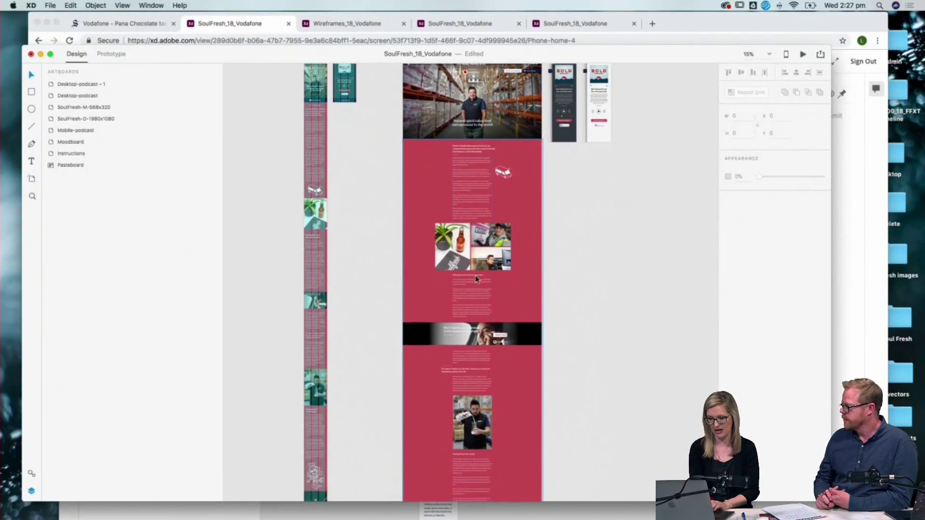
{"action": "scroll", "coordinate": [476, 280], "scroll_direction": "up", "scroll_amount": 7}
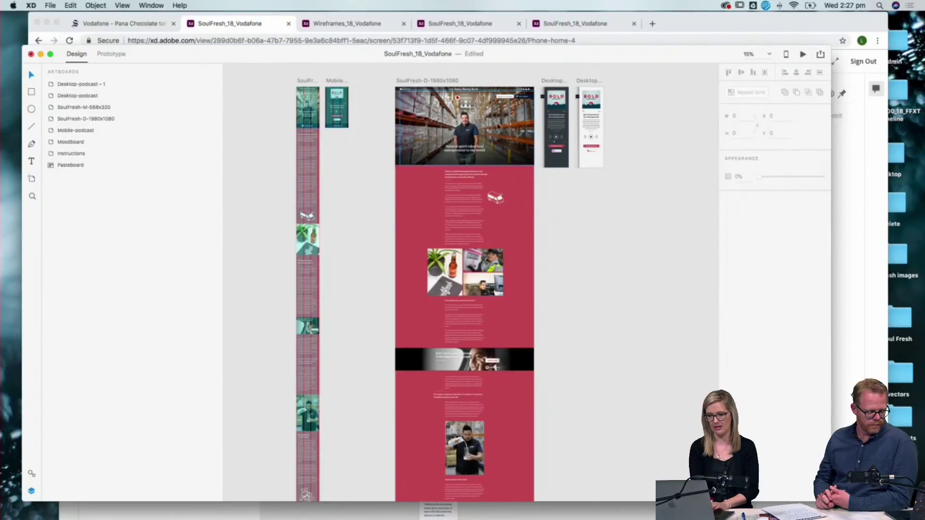
{"action": "scroll", "coordinate": [480, 266], "scroll_direction": "down", "scroll_amount": 15}
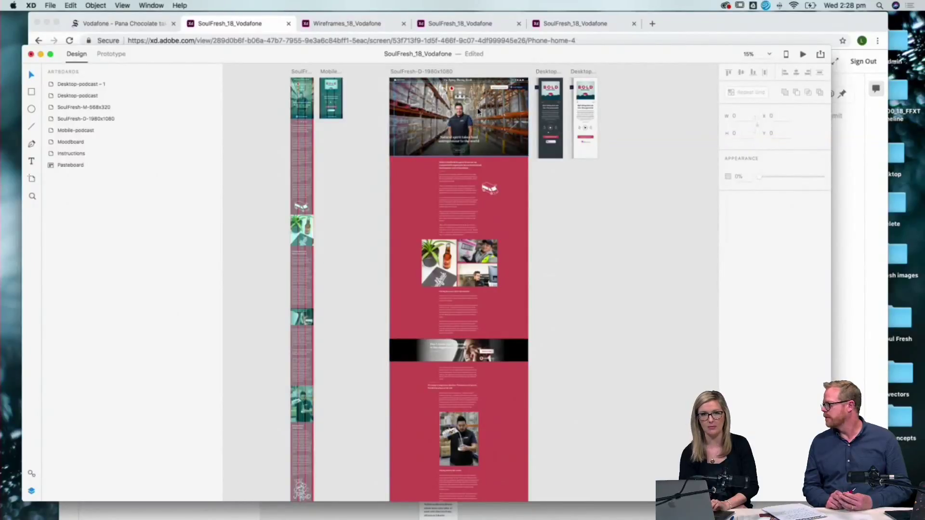
{"action": "scroll", "coordinate": [478, 112], "scroll_direction": "down", "scroll_amount": 15}
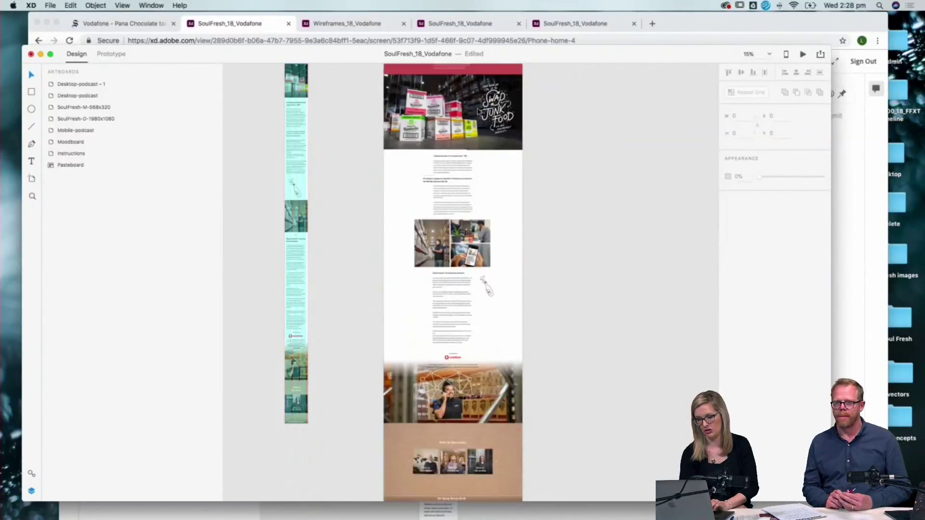
{"action": "scroll", "coordinate": [465, 109], "scroll_direction": "up", "scroll_amount": 1}
{"action": "scroll", "coordinate": [464, 110], "scroll_direction": "up", "scroll_amount": 10}
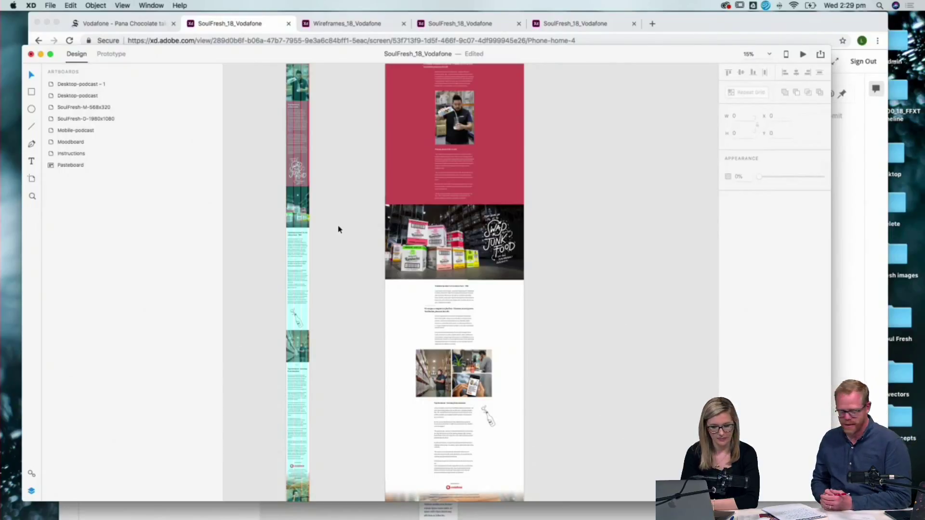
{"action": "scroll", "coordinate": [339, 228], "scroll_direction": "down", "scroll_amount": 3}
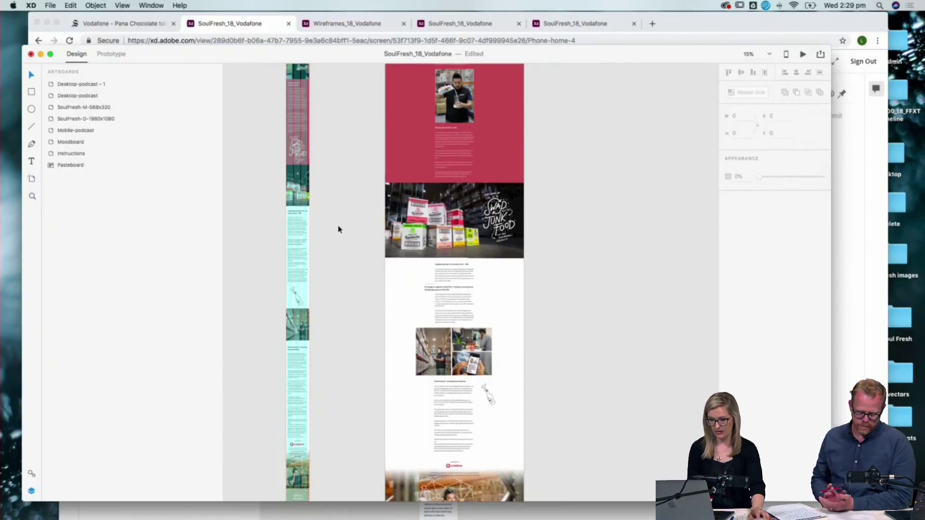
{"action": "scroll", "coordinate": [444, 223], "scroll_direction": "up", "scroll_amount": 15}
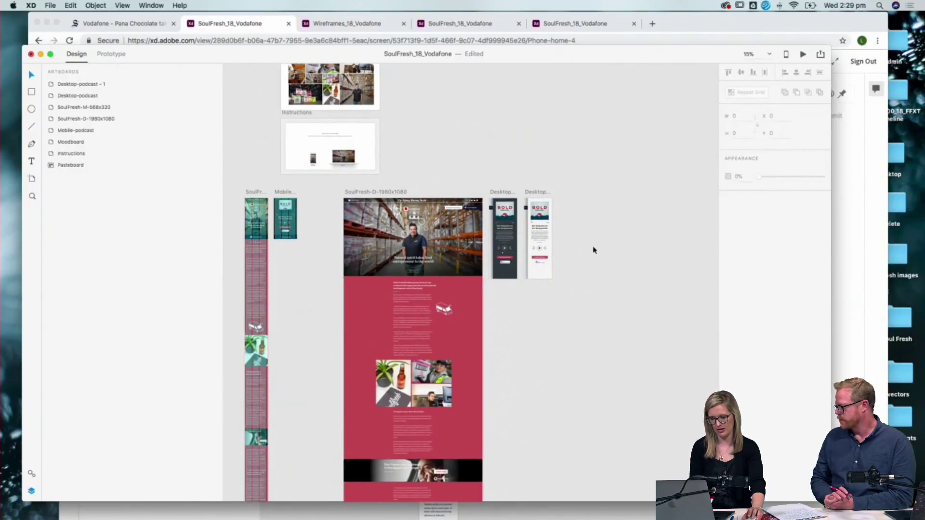
{"action": "key", "text": "super+equal"}
{"action": "key", "text": "super+equal"}
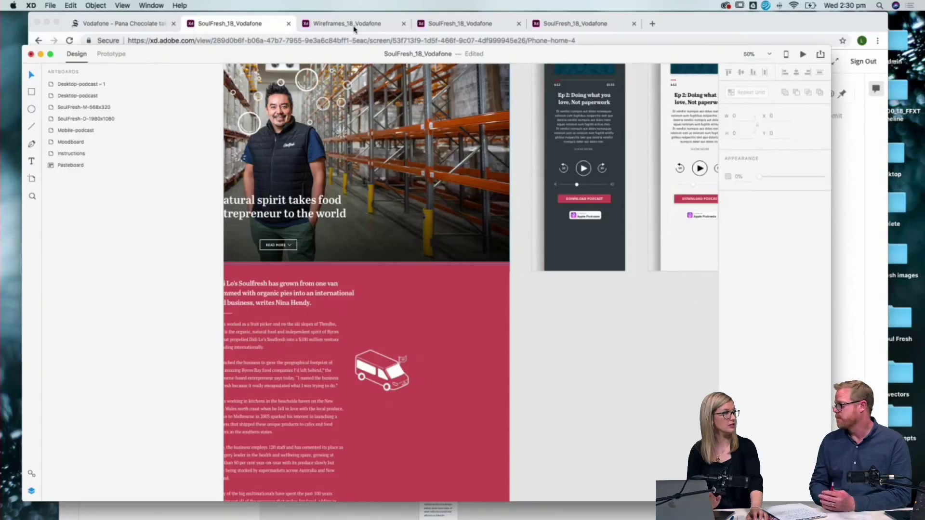
Switch to Chrome and examine the article, podcast and moodboard screens in the SoulFresh_18_Vodafone design spec.
{"action": "left_click", "coordinate": [354, 26]}
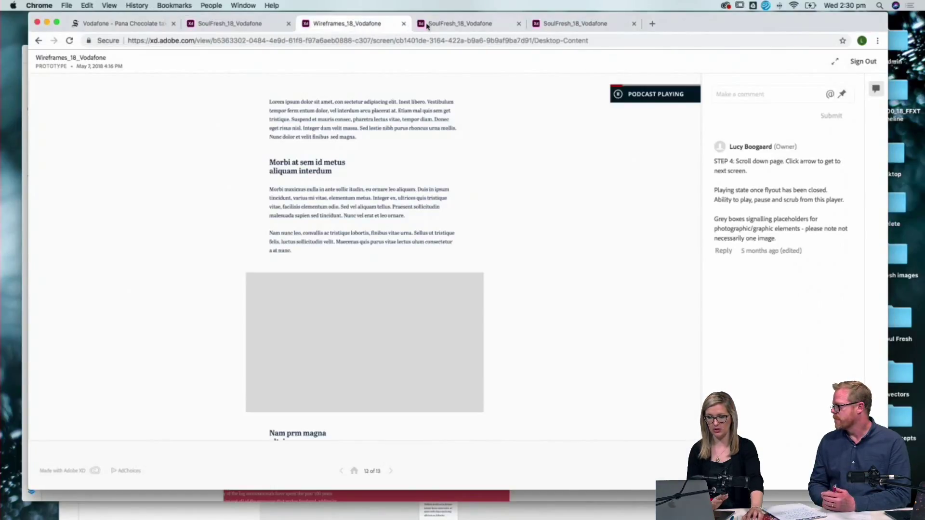
{"action": "left_click", "coordinate": [474, 26]}
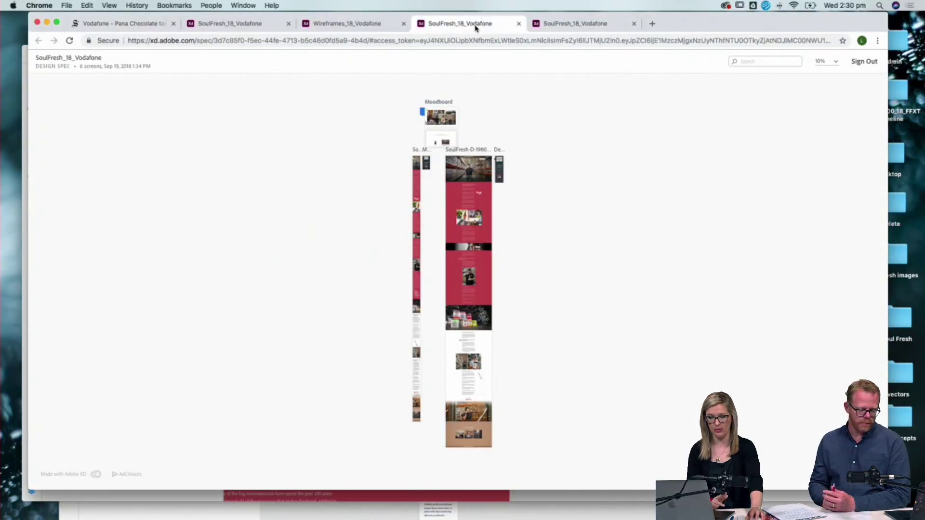
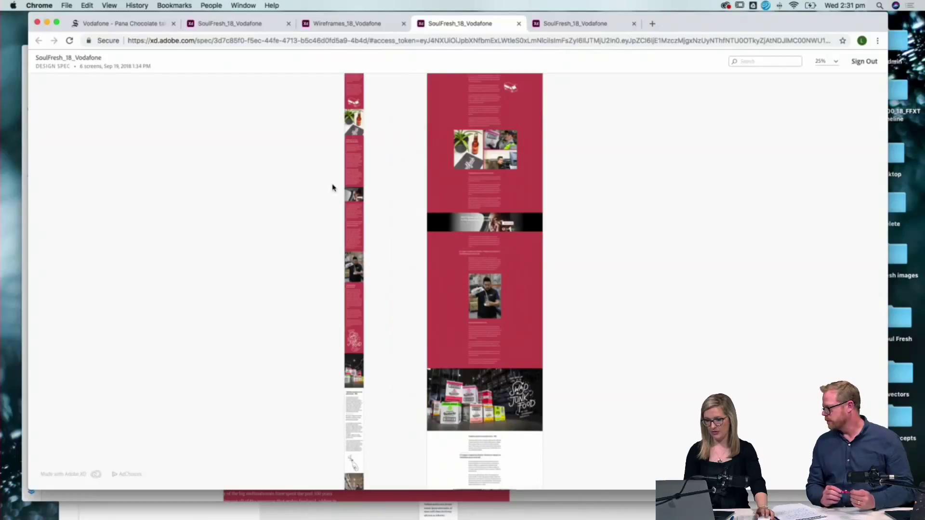
{"action": "scroll", "coordinate": [420, 243], "scroll_direction": "up", "scroll_amount": 4}
{"action": "scroll", "coordinate": [420, 244], "scroll_direction": "up", "scroll_amount": 5}
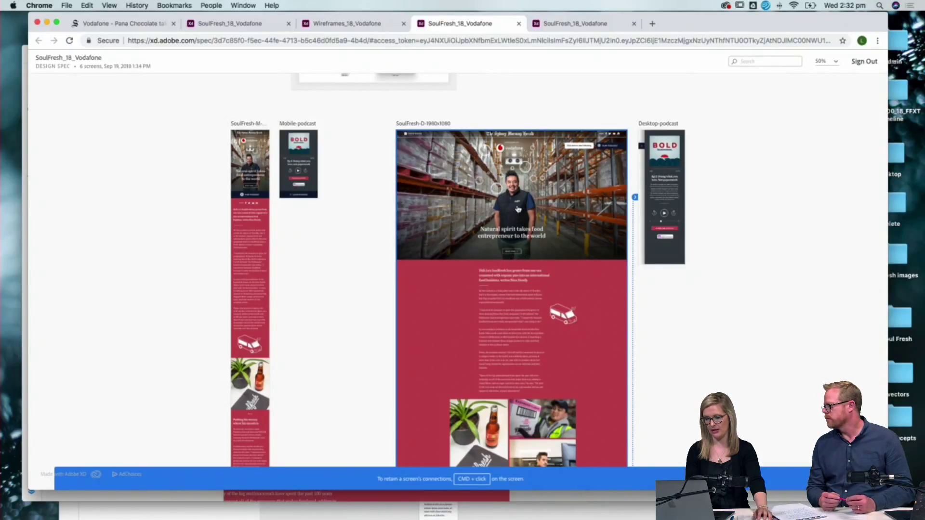
{"action": "scroll", "coordinate": [510, 197], "scroll_direction": "down", "scroll_amount": 1}
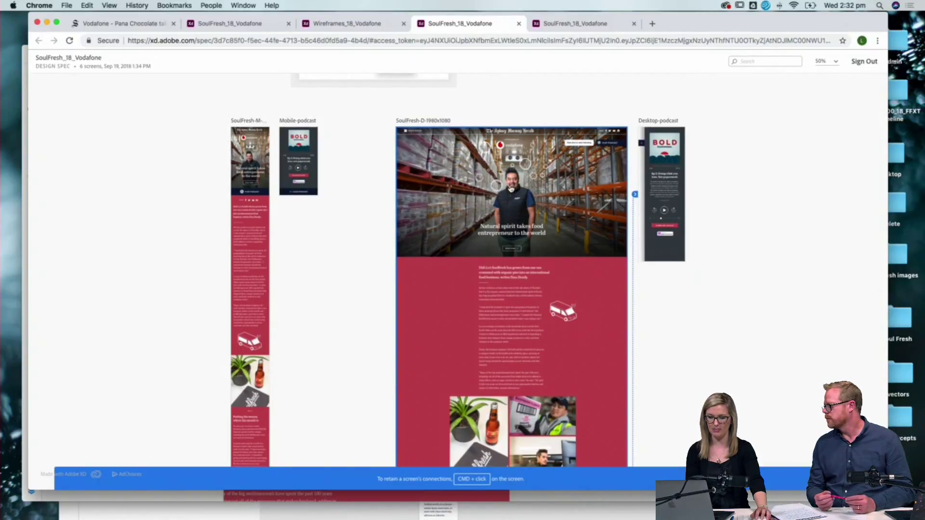
{"action": "scroll", "coordinate": [491, 118], "scroll_direction": "down", "scroll_amount": 3}
{"action": "scroll", "coordinate": [491, 118], "scroll_direction": "down", "scroll_amount": 10}
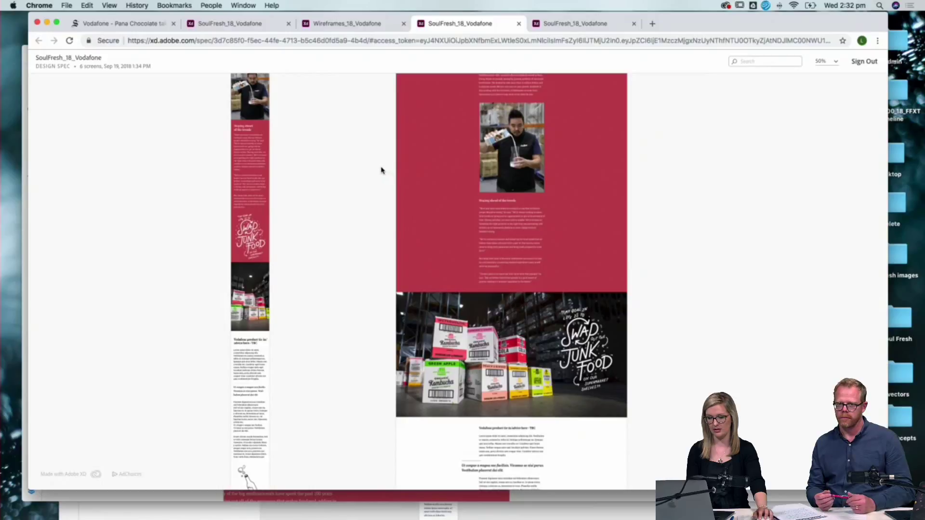
{"action": "scroll", "coordinate": [380, 172], "scroll_direction": "up", "scroll_amount": 15}
{"action": "scroll", "coordinate": [534, 365], "scroll_direction": "down", "scroll_amount": 15}
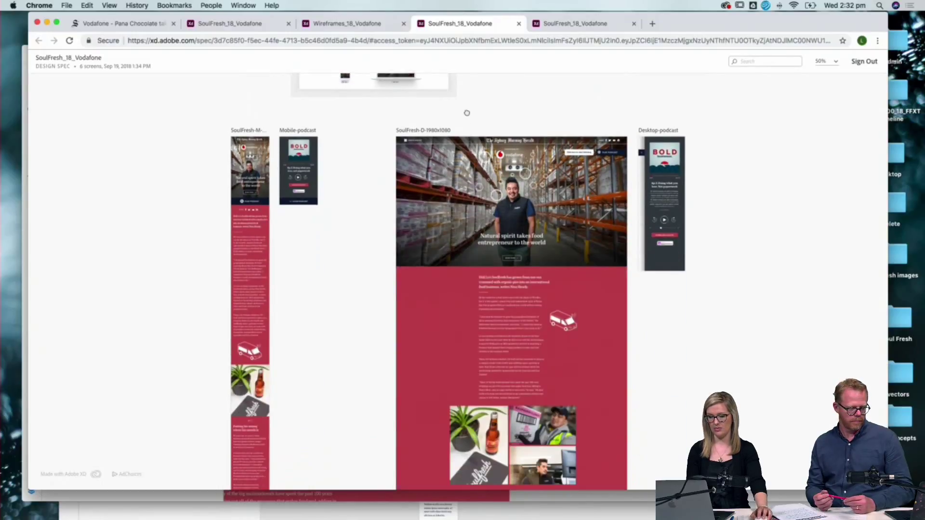
{"action": "scroll", "coordinate": [386, 213], "scroll_direction": "down", "scroll_amount": 3}
{"action": "scroll", "coordinate": [387, 270], "scroll_direction": "up", "scroll_amount": 15}
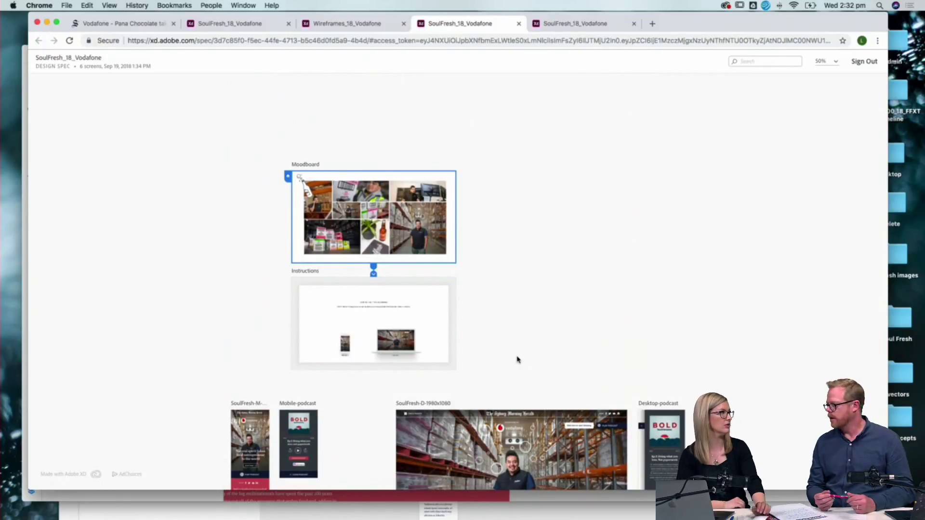
Examine the desktop and mobile article screens in the design spec from the header photo to the Next in the series section.
{"action": "scroll", "coordinate": [517, 359], "scroll_direction": "down", "scroll_amount": 10}
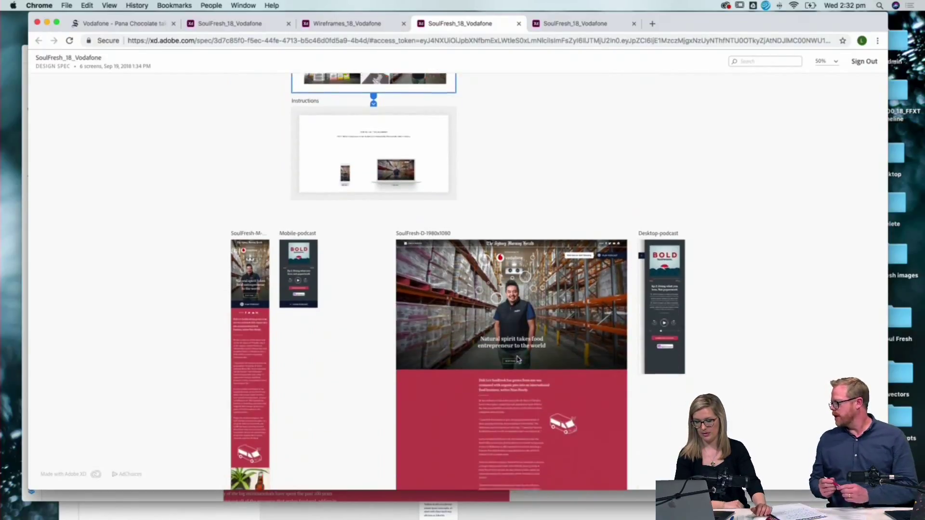
{"action": "scroll", "coordinate": [518, 359], "scroll_direction": "down", "scroll_amount": 10}
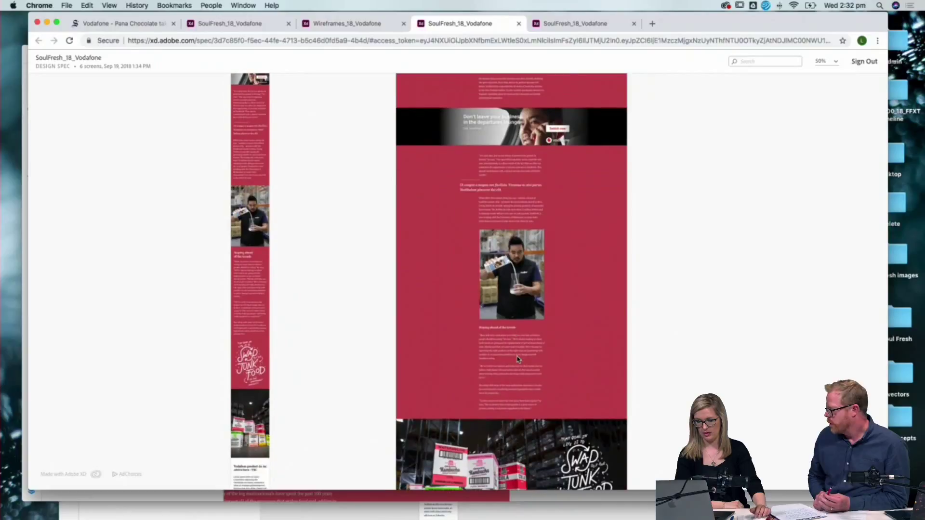
{"action": "scroll", "coordinate": [518, 360], "scroll_direction": "down", "scroll_amount": 10}
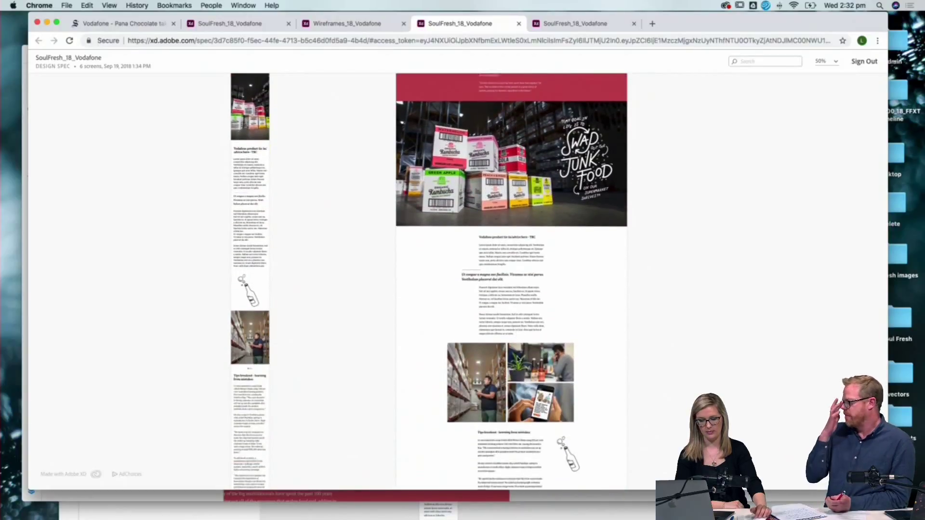
{"action": "scroll", "coordinate": [518, 359], "scroll_direction": "down", "scroll_amount": 2}
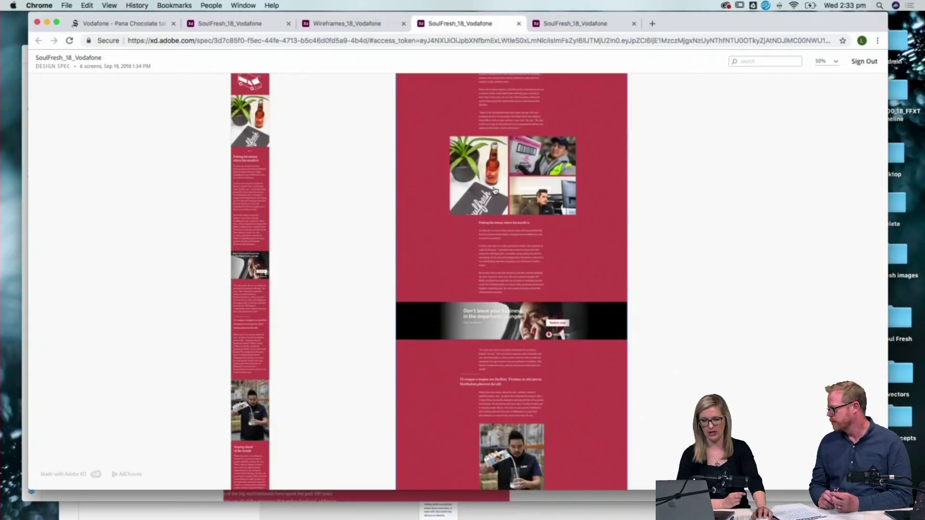
{"action": "scroll", "coordinate": [480, 172], "scroll_direction": "down", "scroll_amount": 5}
{"action": "scroll", "coordinate": [481, 172], "scroll_direction": "down", "scroll_amount": 7}
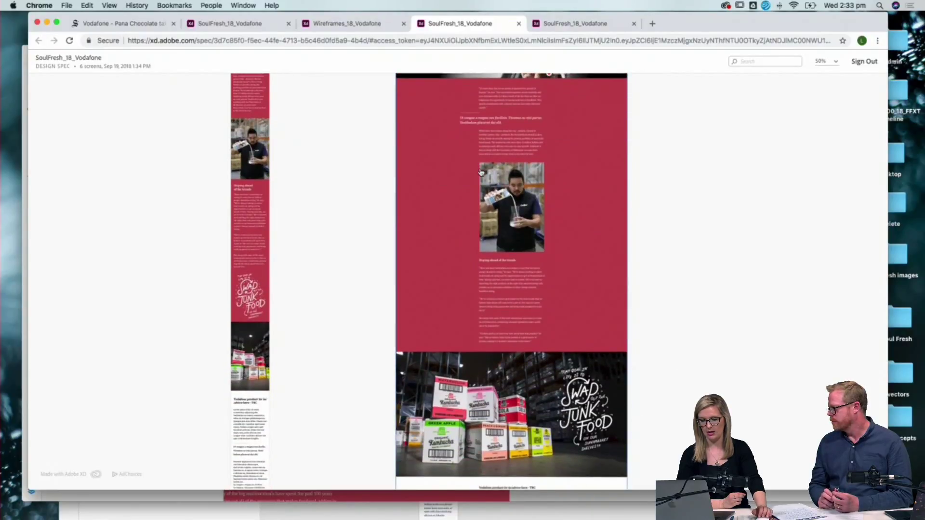
{"action": "scroll", "coordinate": [480, 173], "scroll_direction": "up", "scroll_amount": 1}
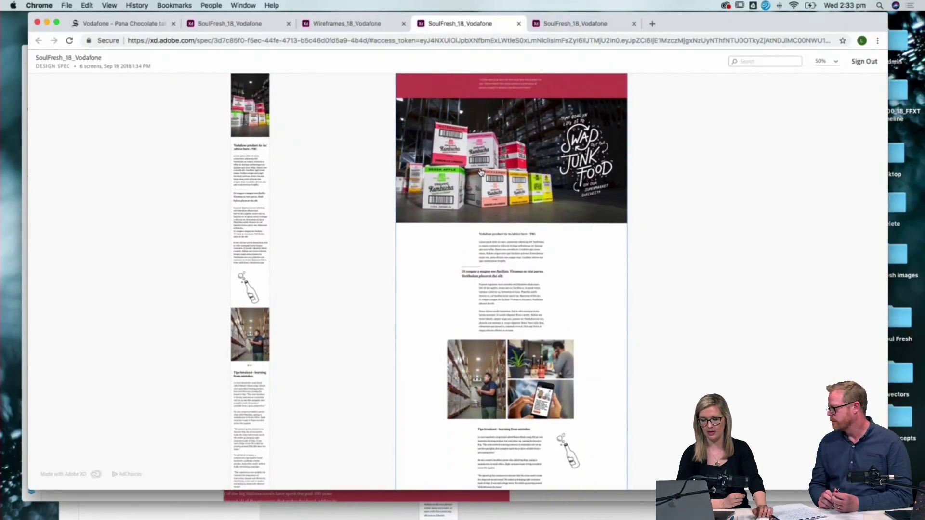
{"action": "scroll", "coordinate": [480, 173], "scroll_direction": "down", "scroll_amount": 12}
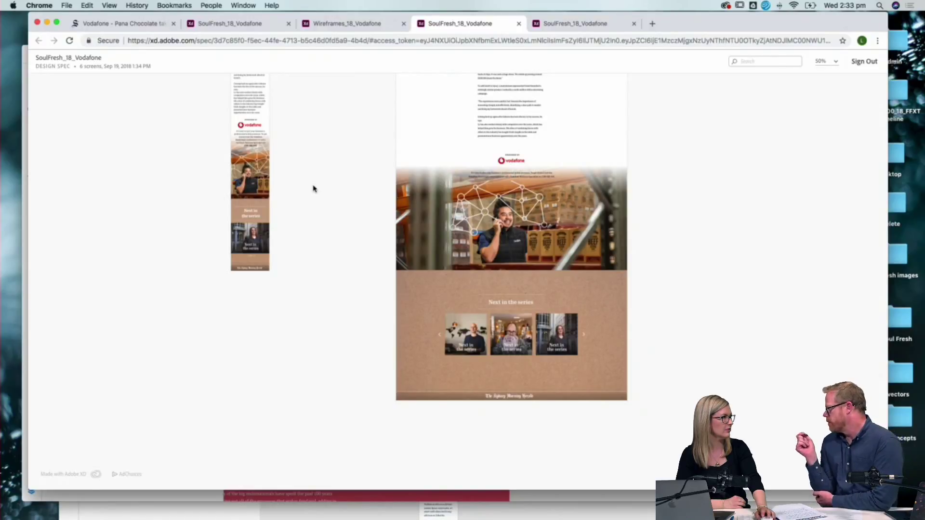
{"action": "scroll", "coordinate": [345, 180], "scroll_direction": "up", "scroll_amount": 15}
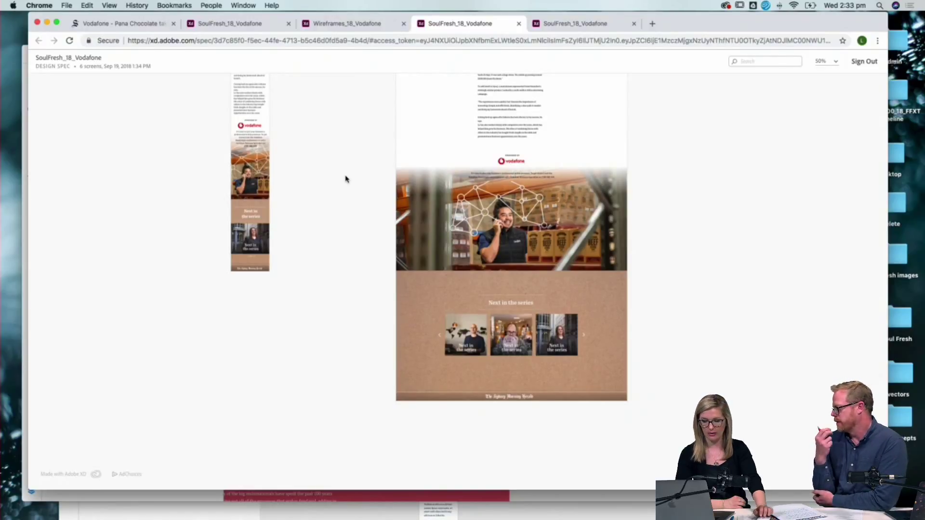
{"action": "scroll", "coordinate": [345, 179], "scroll_direction": "up", "scroll_amount": 2}
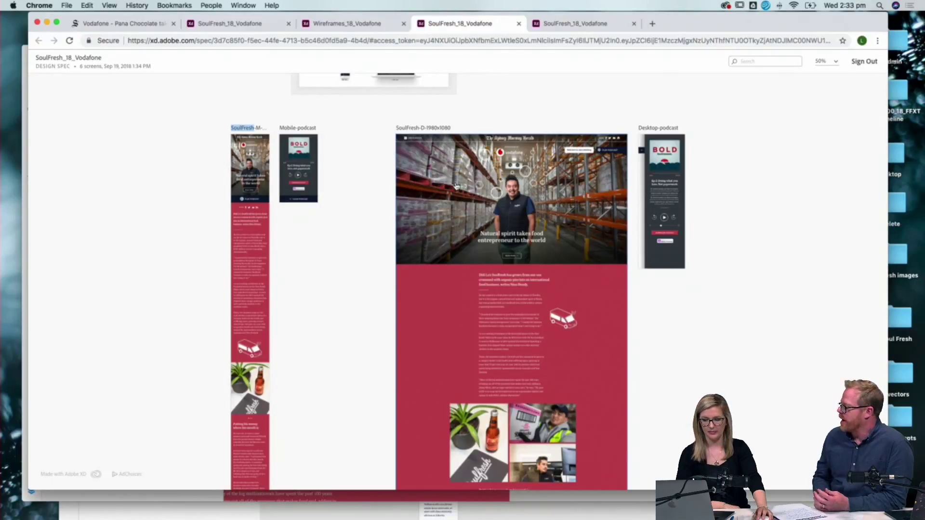
Clear the selection in the design spec, briefly check the Wireframes_18_Vodafone prototype, and return to the SoulFresh_18_Vodafone design spec.
{"action": "left_click", "coordinate": [356, 200]}
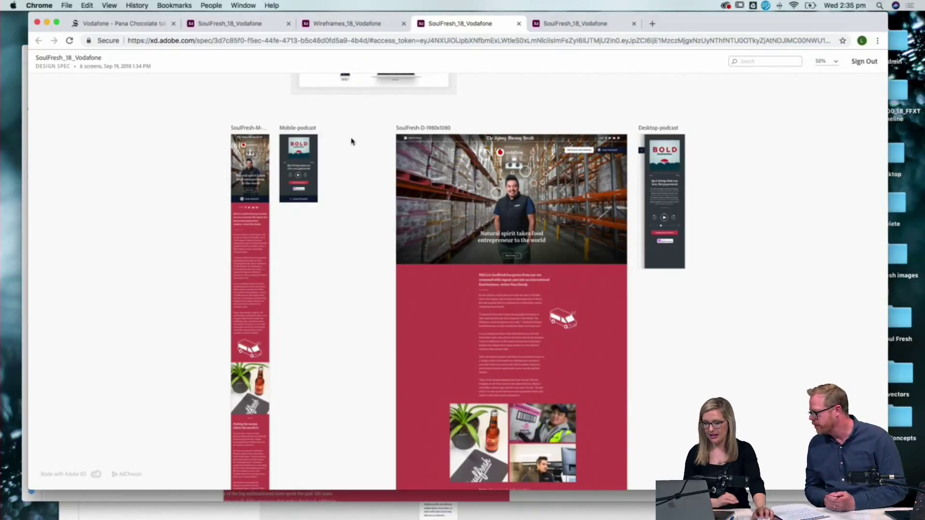
{"action": "left_click", "coordinate": [351, 24]}
{"action": "left_click", "coordinate": [458, 24]}
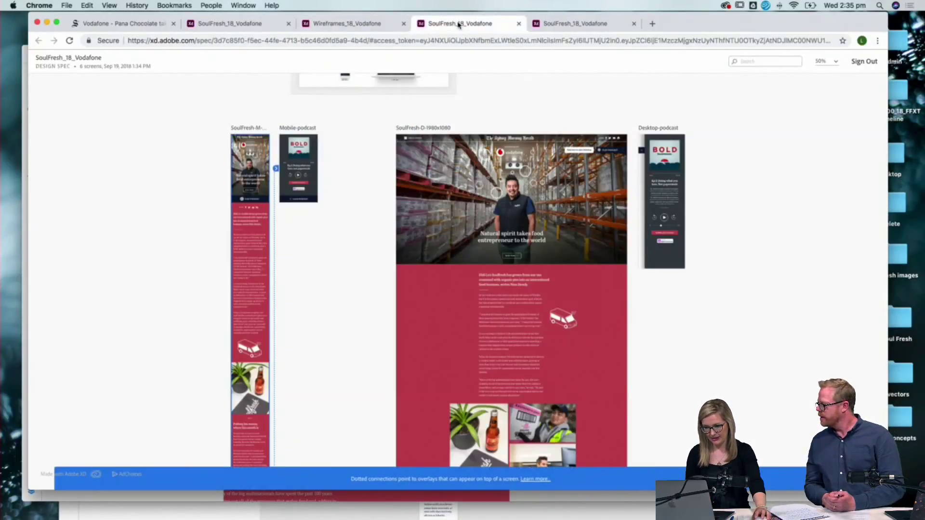
Bring up the SoulFresh_18_Vodafone design spec saved at 1:48 PM and examine its Instructions, article and podcast screens.
{"action": "left_click", "coordinate": [243, 25]}
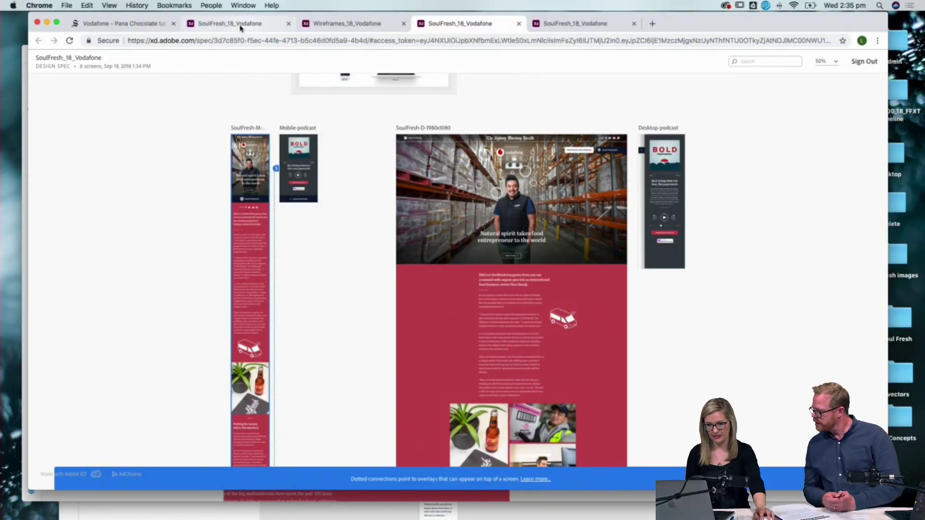
{"action": "left_click", "coordinate": [330, 27]}
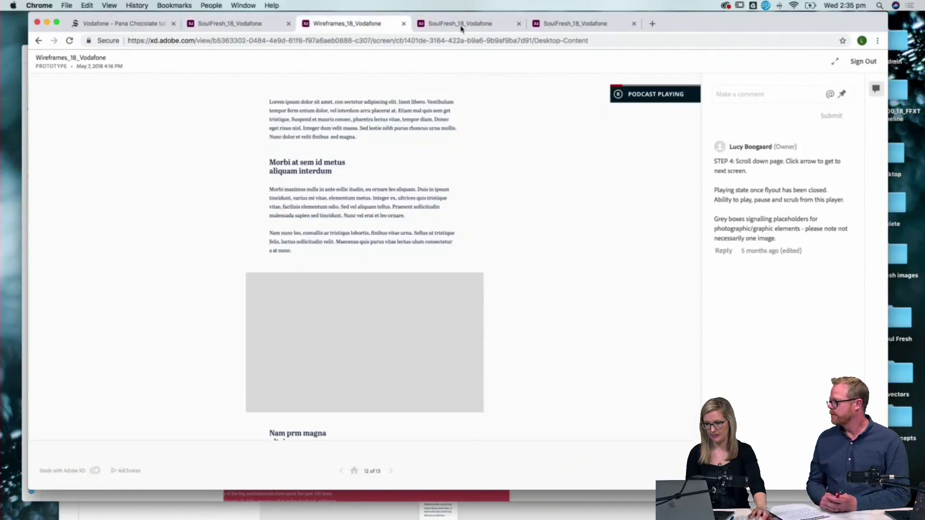
{"action": "left_click", "coordinate": [568, 25]}
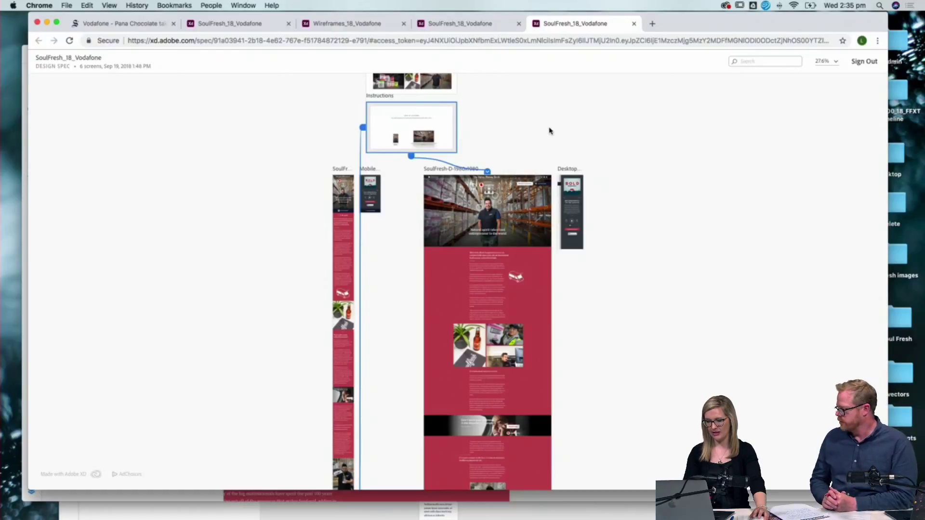
{"action": "key", "text": "super+equal"}
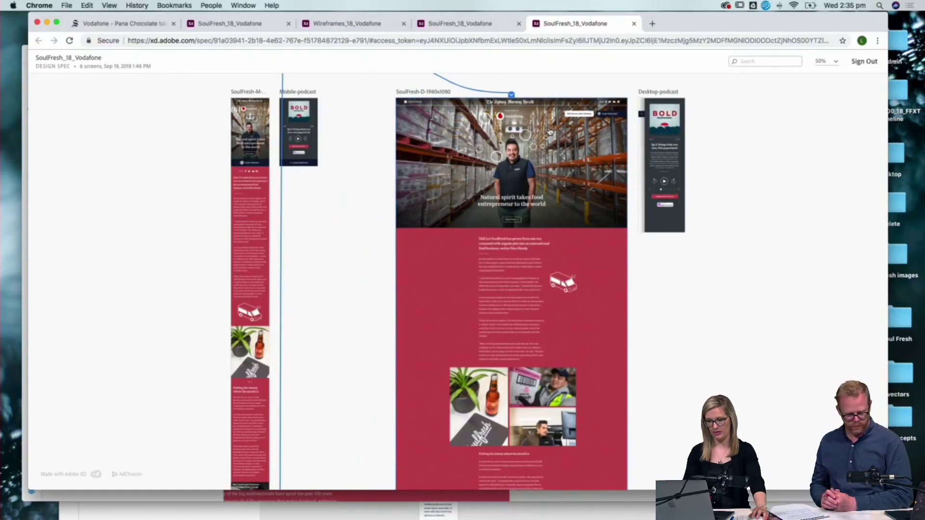
{"action": "key", "text": "super+equal"}
{"action": "scroll", "coordinate": [473, 188], "scroll_direction": "up", "scroll_amount": 10}
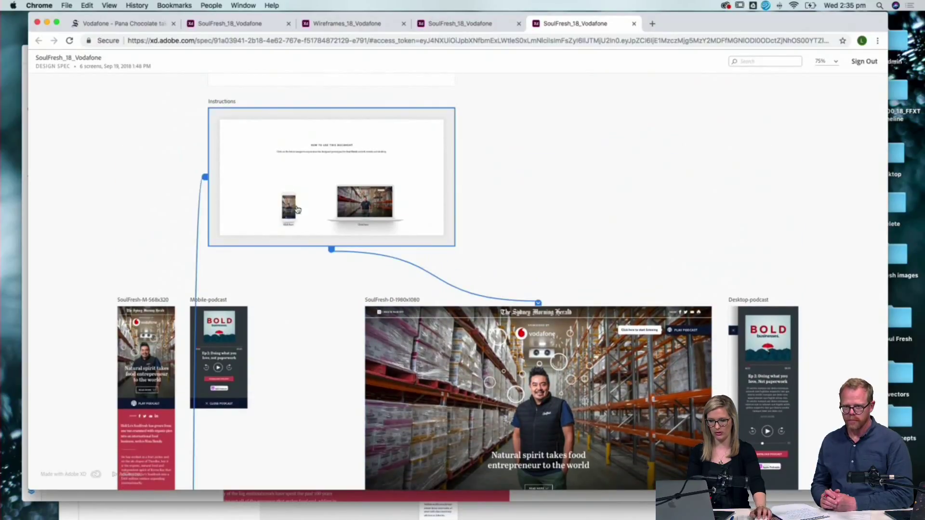
{"action": "scroll", "coordinate": [302, 271], "scroll_direction": "down", "scroll_amount": 6}
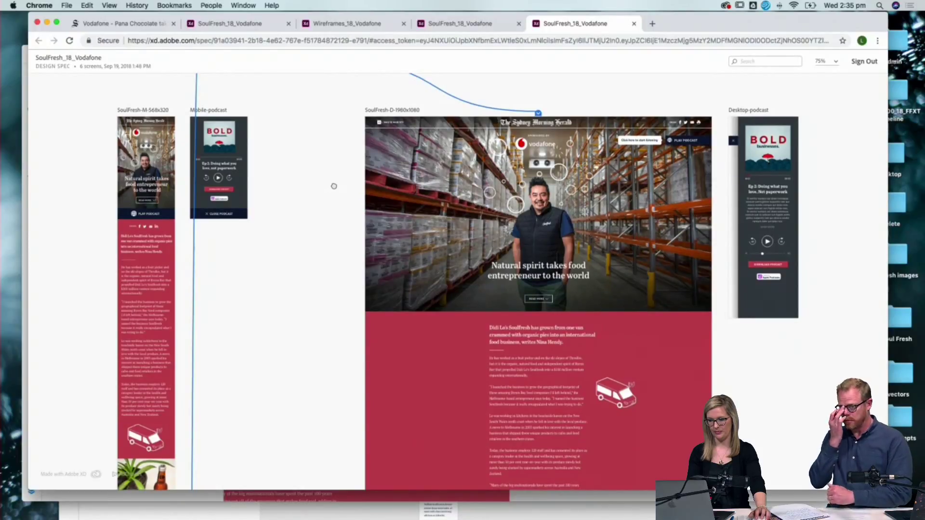
{"action": "scroll", "coordinate": [334, 186], "scroll_direction": "down", "scroll_amount": 3}
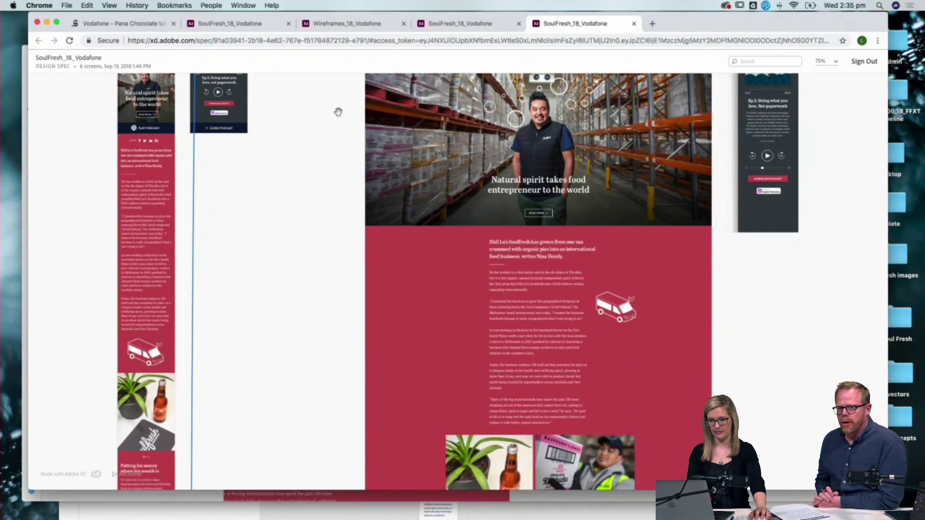
Open the SoulFresh-D-1980x1080 screen in the design spec and examine its character styles, layout grid and interaction details.
{"action": "left_click", "coordinate": [401, 287]}
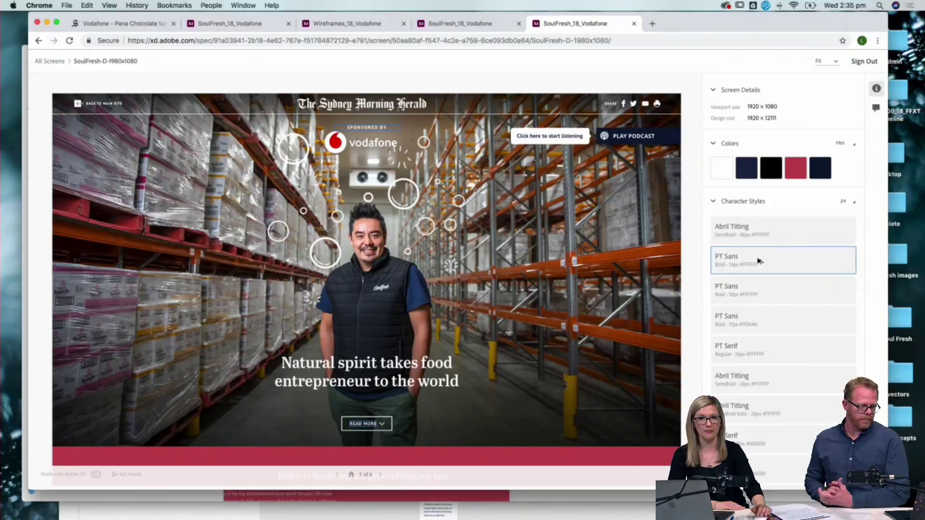
{"action": "scroll", "coordinate": [761, 261], "scroll_direction": "down", "scroll_amount": 3}
{"action": "scroll", "coordinate": [758, 261], "scroll_direction": "down", "scroll_amount": 5}
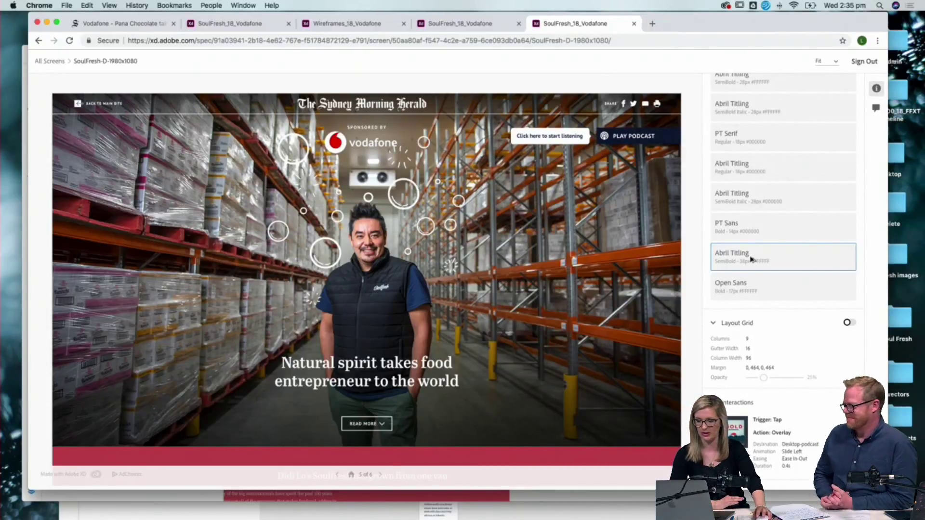
{"action": "scroll", "coordinate": [754, 259], "scroll_direction": "up", "scroll_amount": 10}
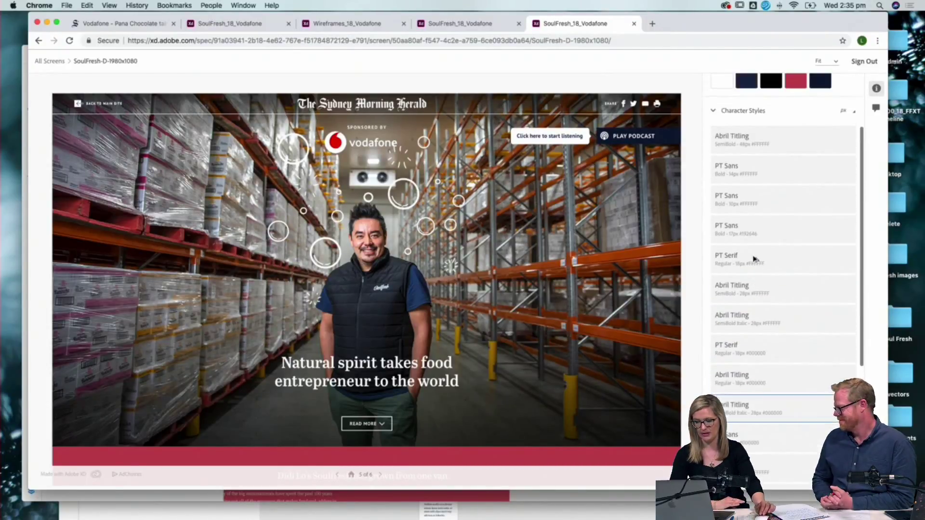
{"action": "left_click", "coordinate": [754, 259]}
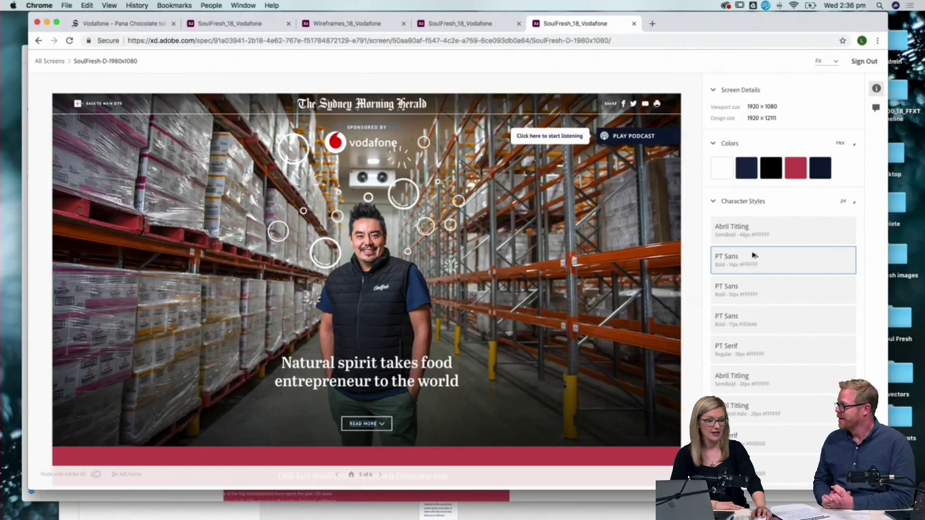
{"action": "scroll", "coordinate": [755, 256], "scroll_direction": "down", "scroll_amount": 6}
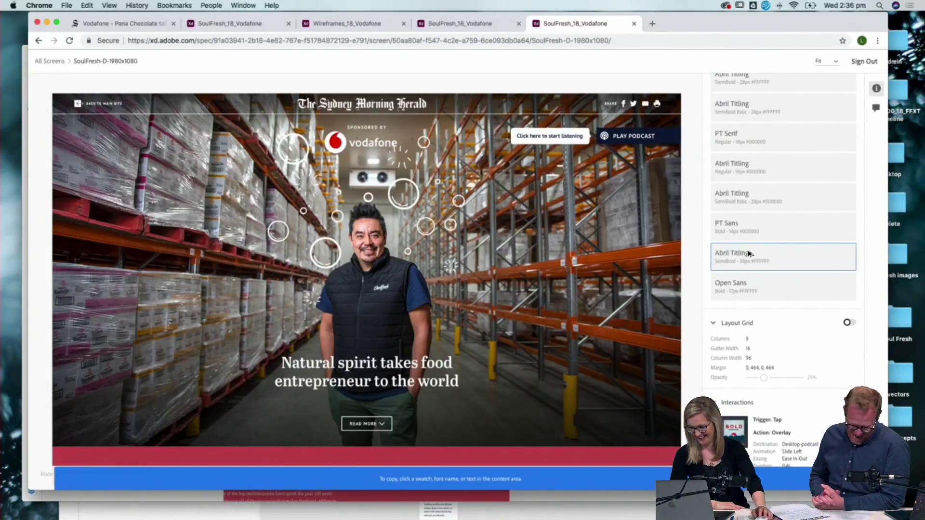
{"action": "scroll", "coordinate": [749, 254], "scroll_direction": "up", "scroll_amount": 2}
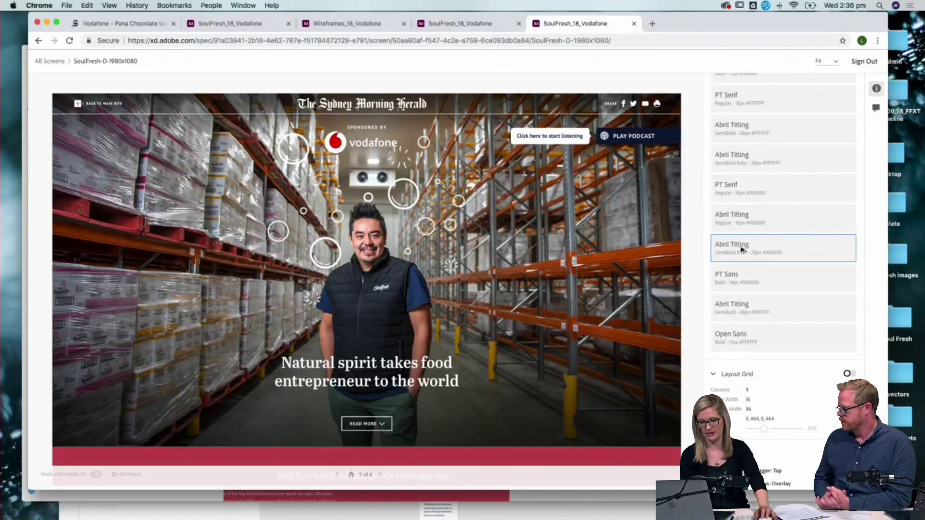
{"action": "scroll", "coordinate": [741, 249], "scroll_direction": "down", "scroll_amount": 2}
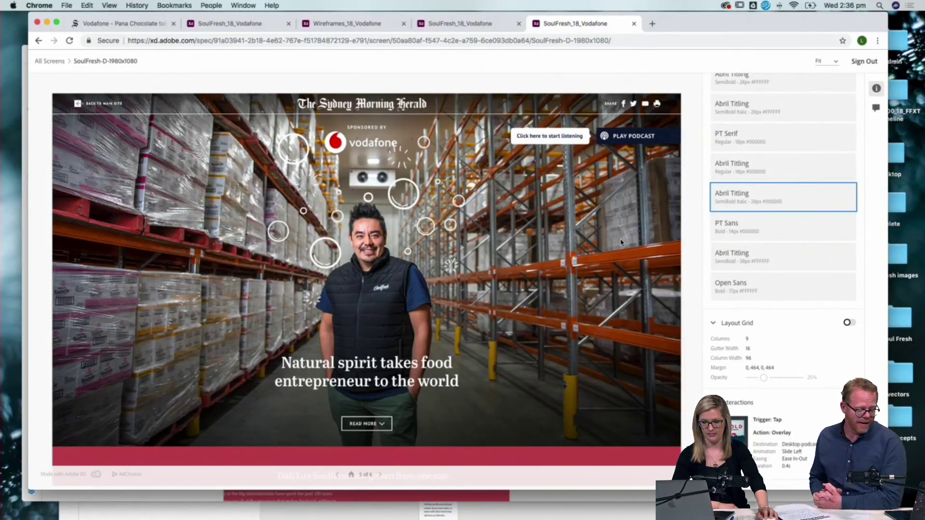
Examine the header photo, headline and opening article text of the SoulFresh-D-1980x1080 screen.
{"action": "scroll", "coordinate": [535, 250], "scroll_direction": "down", "scroll_amount": 5}
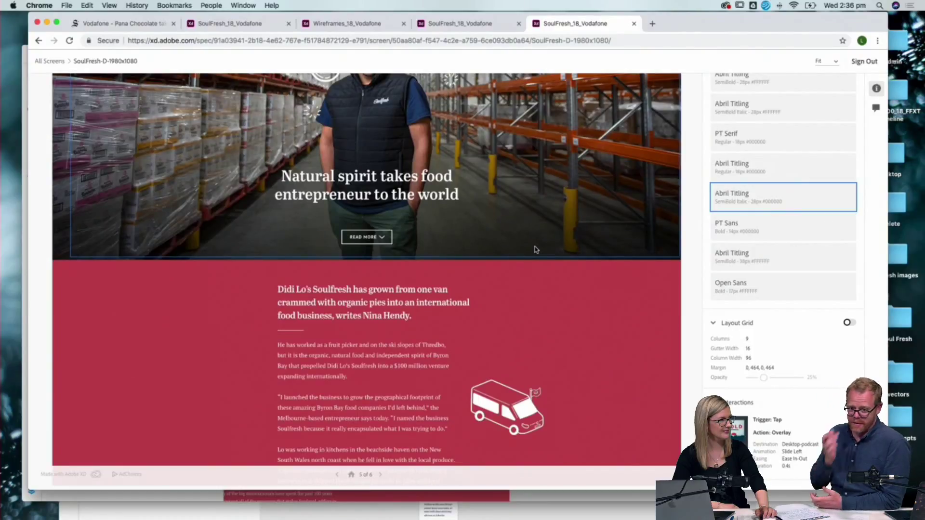
{"action": "scroll", "coordinate": [536, 249], "scroll_direction": "up", "scroll_amount": 5}
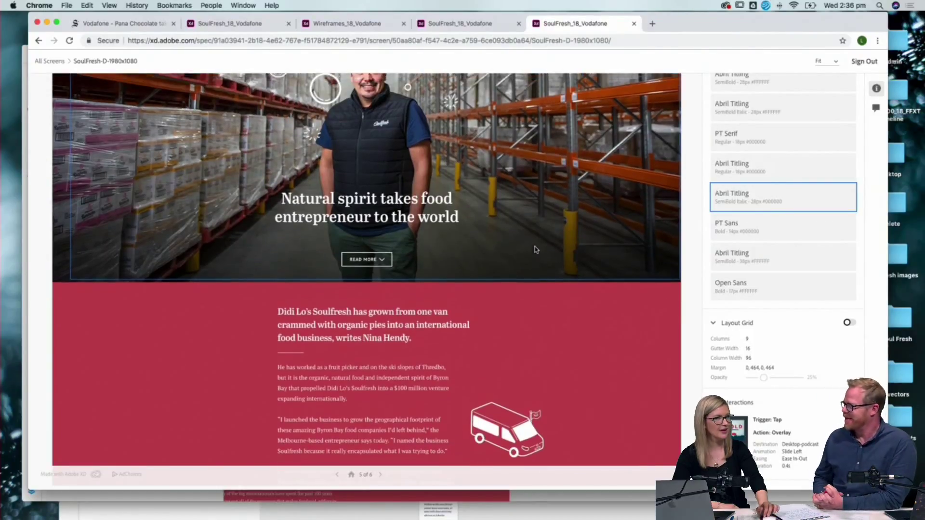
{"action": "scroll", "coordinate": [536, 249], "scroll_direction": "up", "scroll_amount": 3}
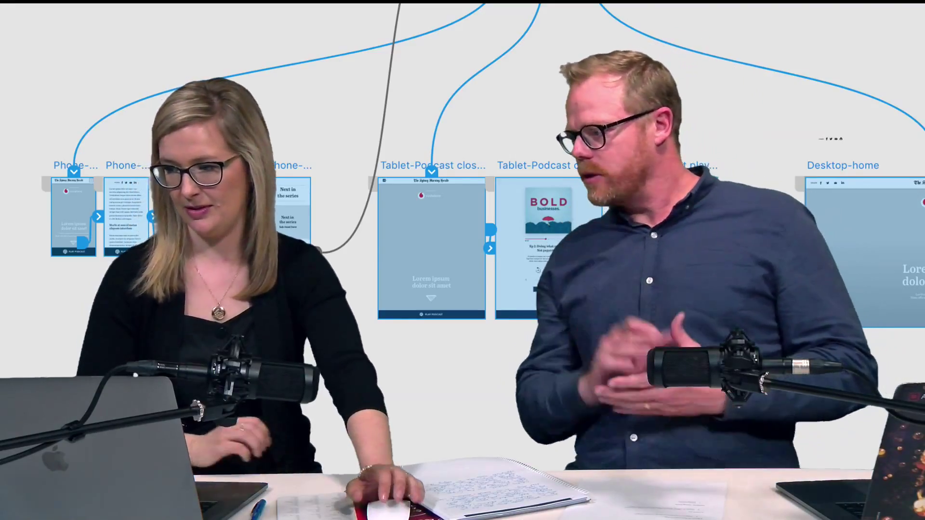
{"action": "scroll", "coordinate": [553, 242], "scroll_direction": "down", "scroll_amount": 5}
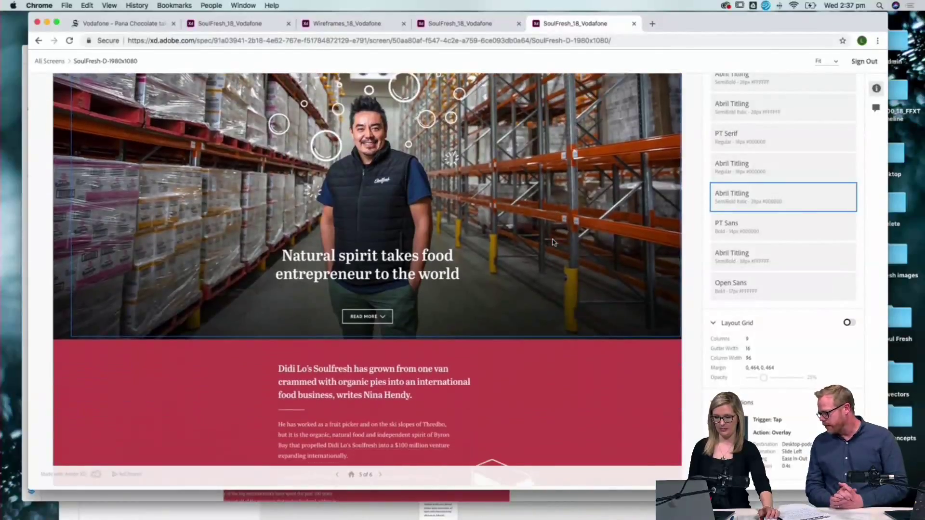
{"action": "scroll", "coordinate": [553, 242], "scroll_direction": "down", "scroll_amount": 1}
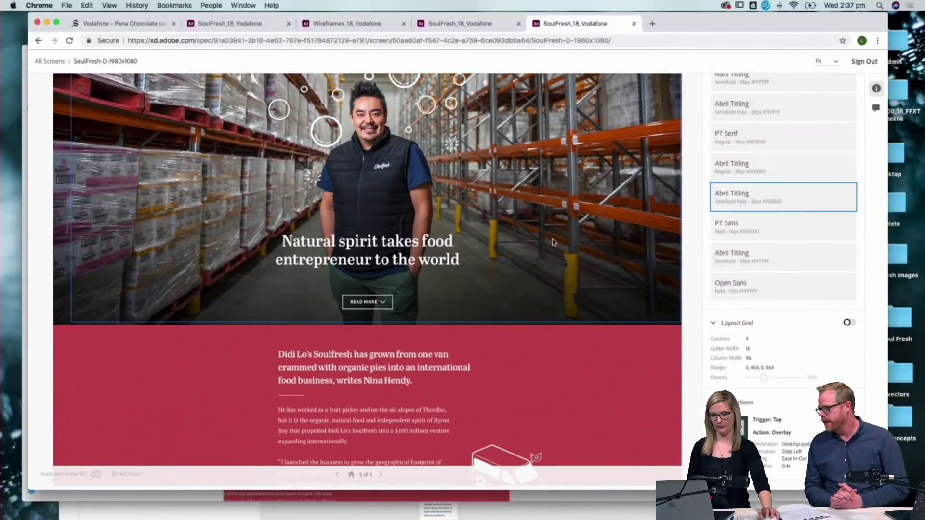
Switch to Adobe XD and examine the upper part of the desktop SoulFresh article artboard beside the desktop podcast artboards.
{"action": "left_click", "coordinate": [48, 22]}
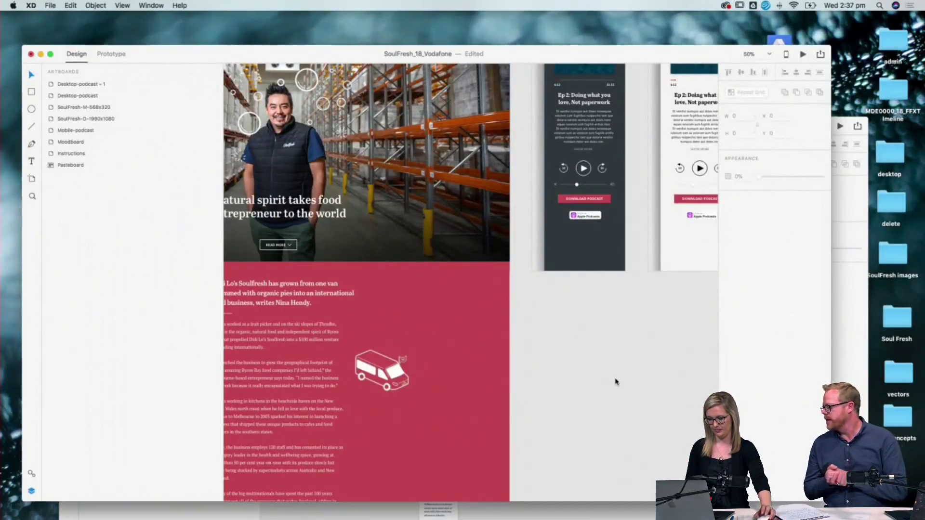
{"action": "key", "text": "super+minus"}
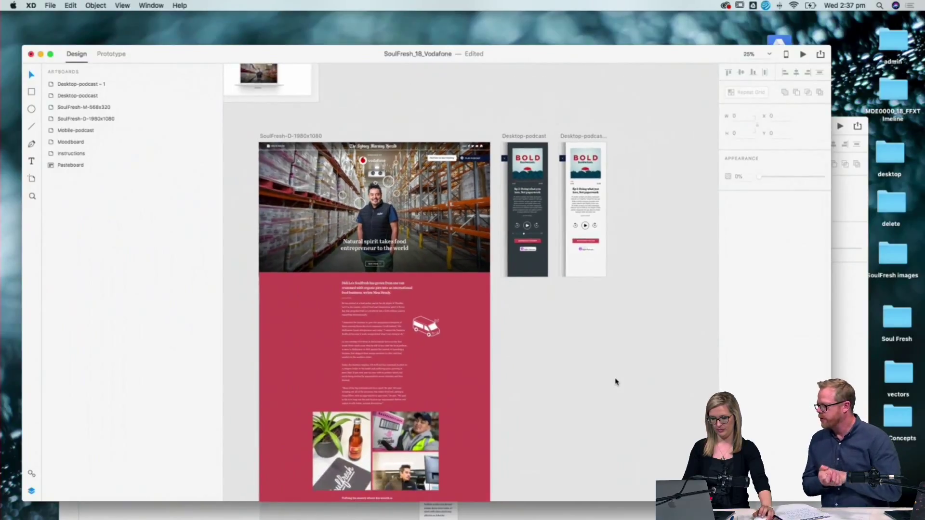
{"action": "scroll", "coordinate": [474, 308], "scroll_direction": "up", "scroll_amount": 3}
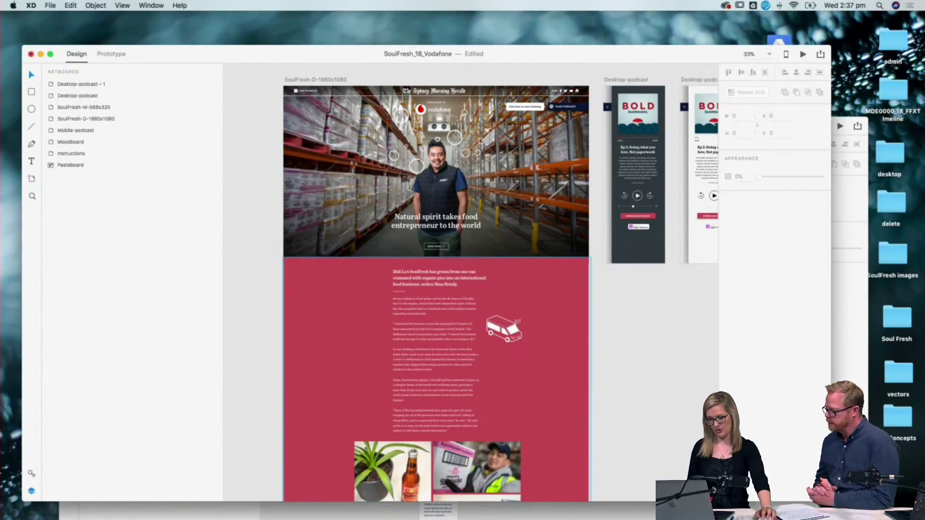
Return to Chrome and look through the live Pana Chocolate article from its Next in the series section back up to the header.
{"action": "left_click", "coordinate": [131, 500]}
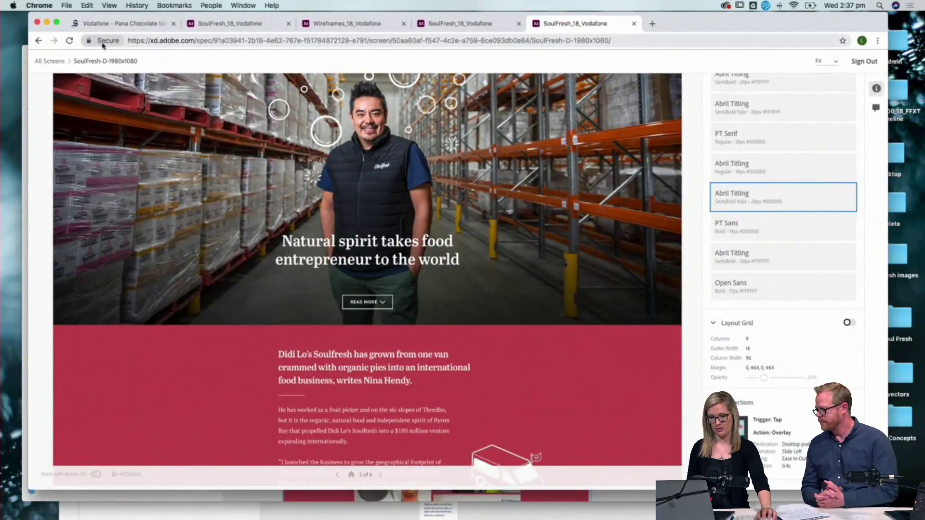
{"action": "left_click", "coordinate": [109, 25]}
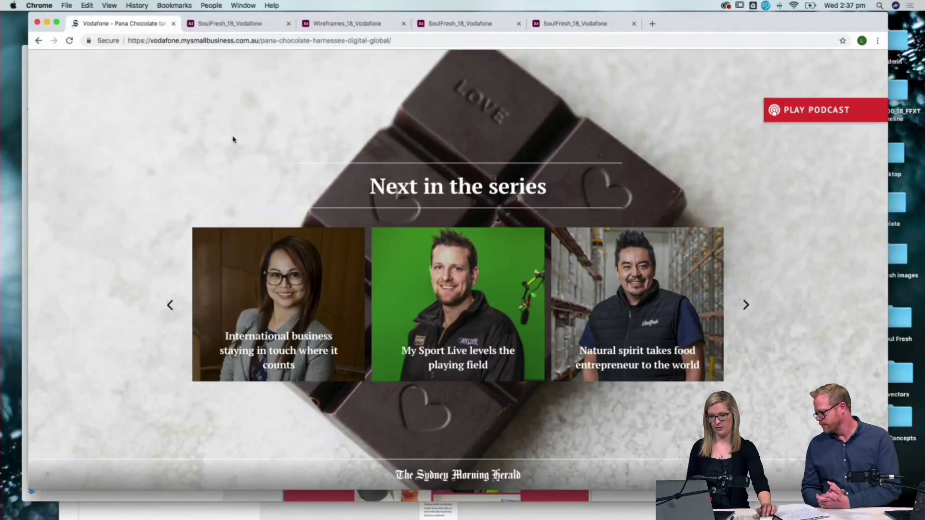
{"action": "scroll", "coordinate": [233, 140], "scroll_direction": "up", "scroll_amount": 4}
{"action": "scroll", "coordinate": [233, 139], "scroll_direction": "up", "scroll_amount": 8}
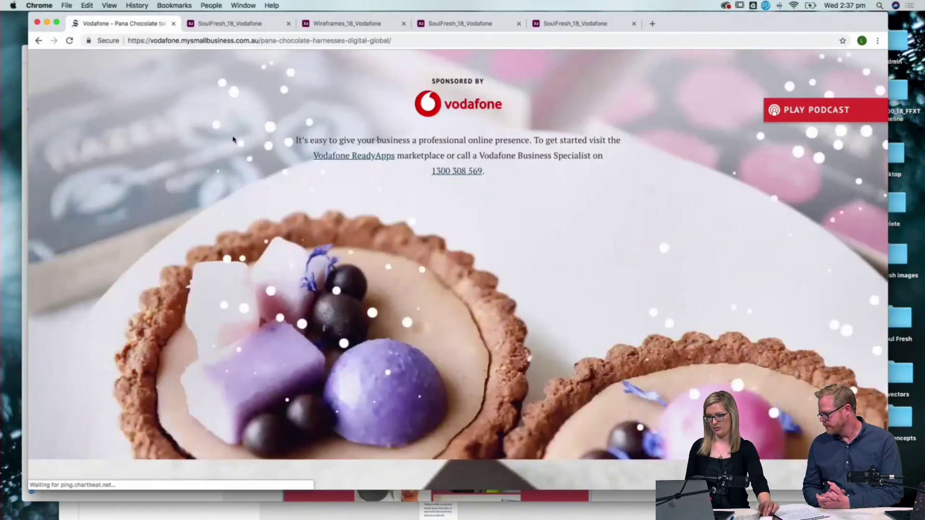
{"action": "scroll", "coordinate": [232, 139], "scroll_direction": "up", "scroll_amount": 15}
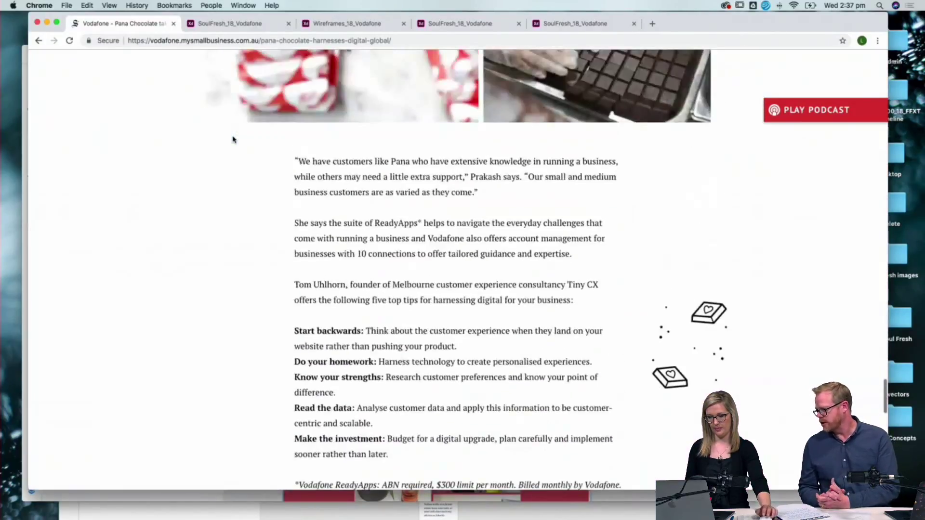
{"action": "scroll", "coordinate": [233, 140], "scroll_direction": "up", "scroll_amount": 15}
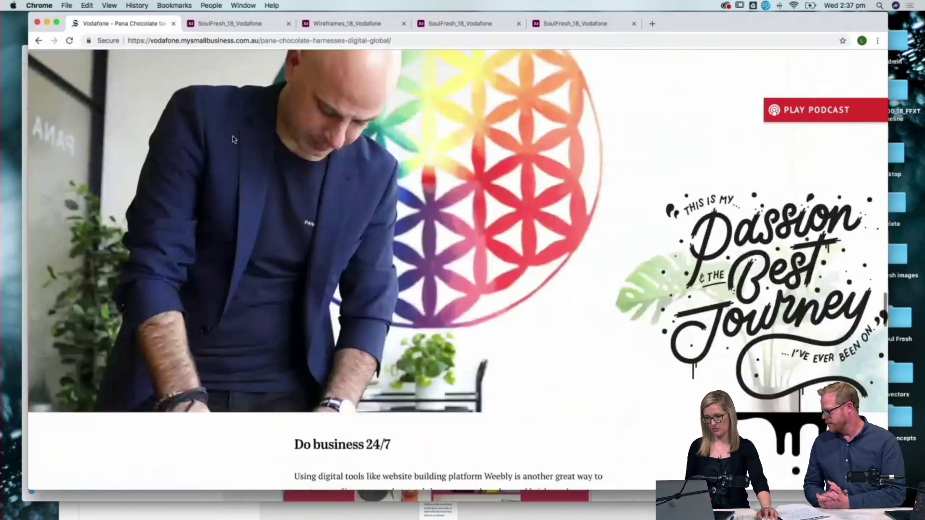
{"action": "scroll", "coordinate": [233, 140], "scroll_direction": "up", "scroll_amount": 15}
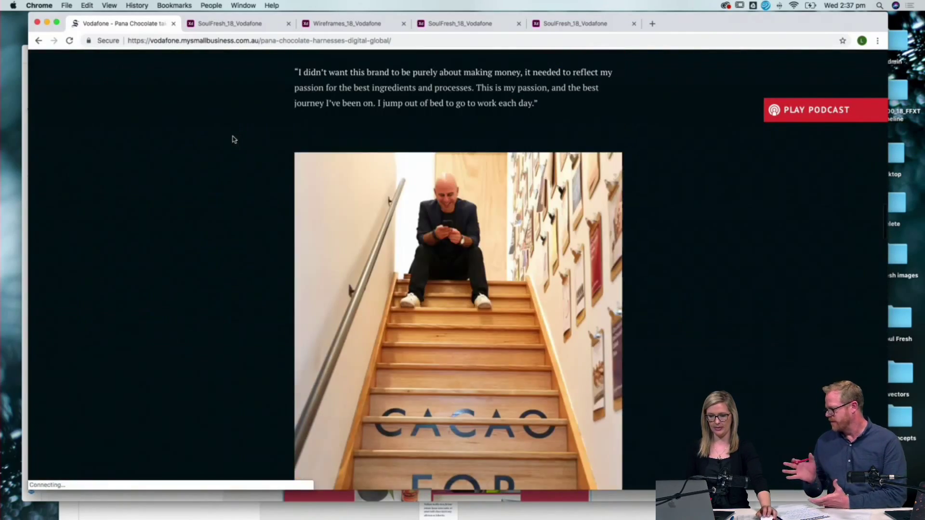
{"action": "scroll", "coordinate": [233, 139], "scroll_direction": "up", "scroll_amount": 10}
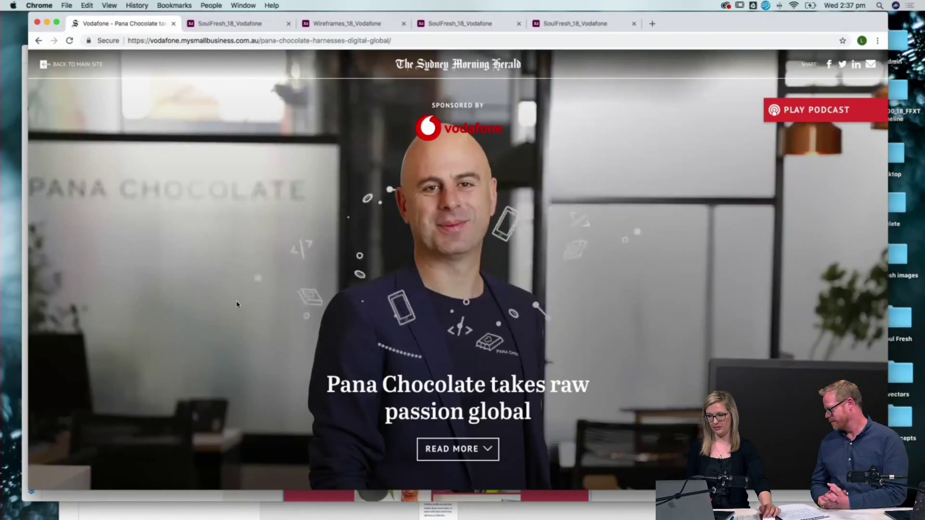
Examine the Pana Chocolate article downward from its header through the chocolate illustrations, photo gallery and Vodafone ReadyApps banner.
{"action": "scroll", "coordinate": [238, 305], "scroll_direction": "down", "scroll_amount": 4}
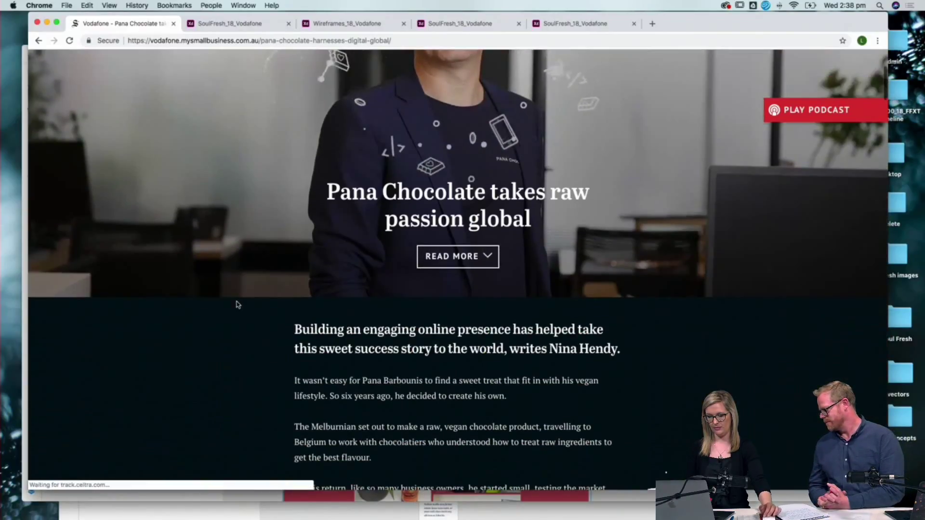
{"action": "scroll", "coordinate": [237, 304], "scroll_direction": "down", "scroll_amount": 2}
{"action": "scroll", "coordinate": [236, 304], "scroll_direction": "down", "scroll_amount": 5}
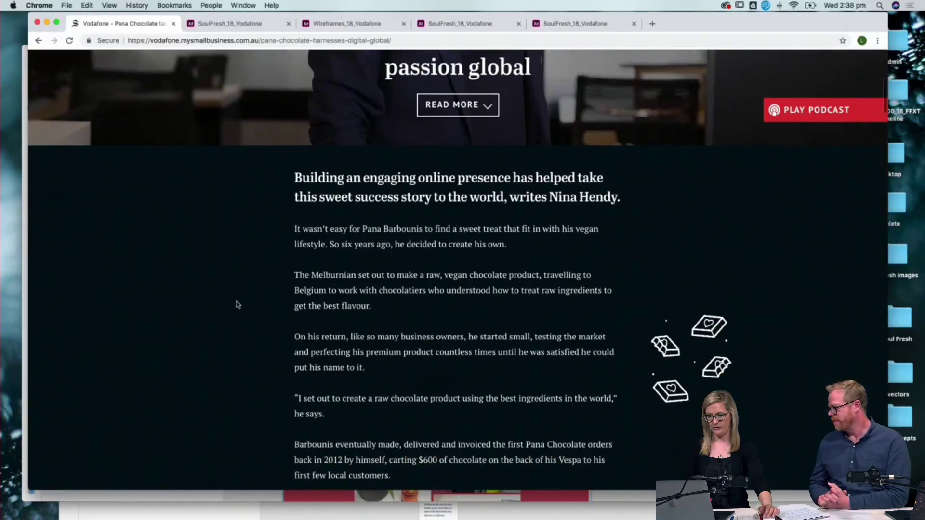
{"action": "scroll", "coordinate": [237, 305], "scroll_direction": "down", "scroll_amount": 4}
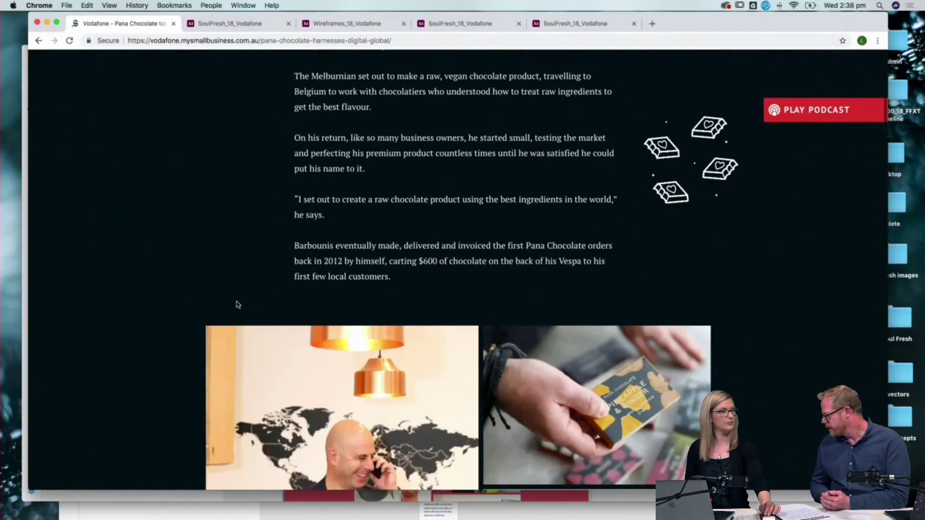
{"action": "scroll", "coordinate": [237, 304], "scroll_direction": "down", "scroll_amount": 5}
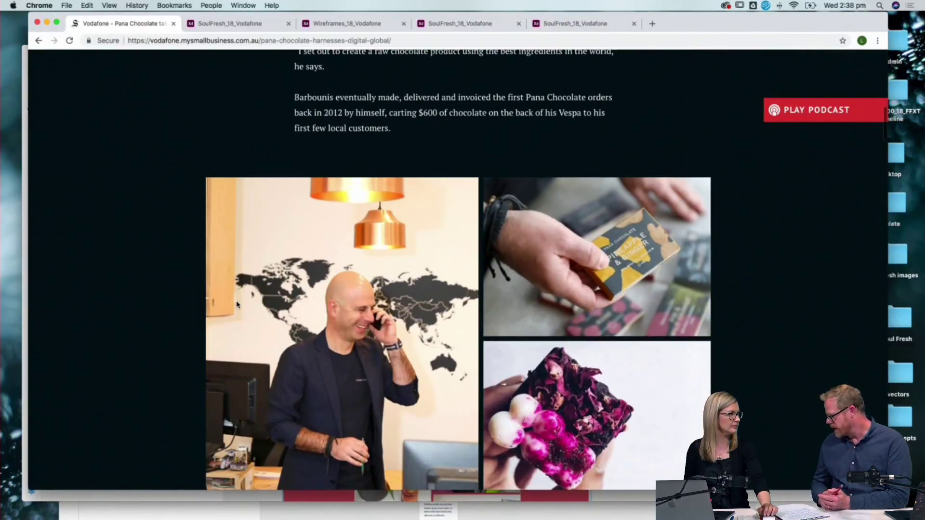
{"action": "scroll", "coordinate": [237, 305], "scroll_direction": "down", "scroll_amount": 5}
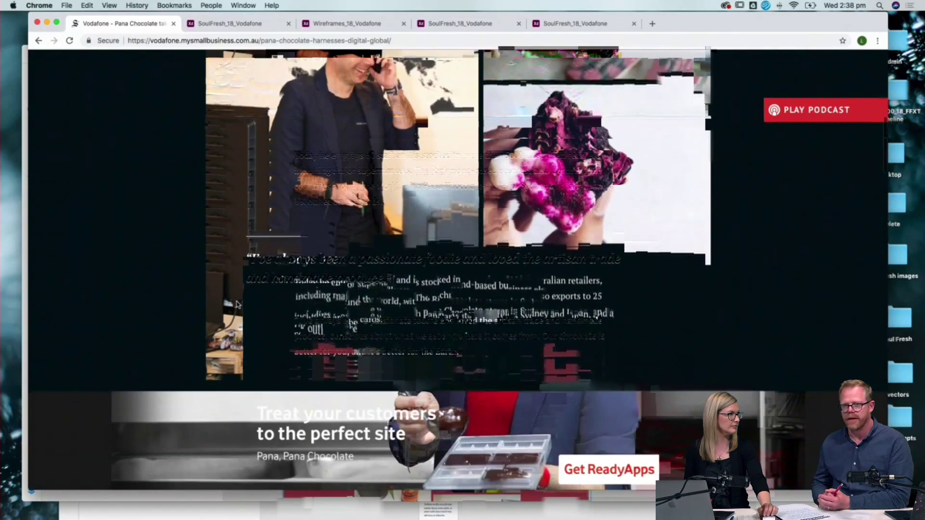
{"action": "scroll", "coordinate": [236, 304], "scroll_direction": "down", "scroll_amount": 10}
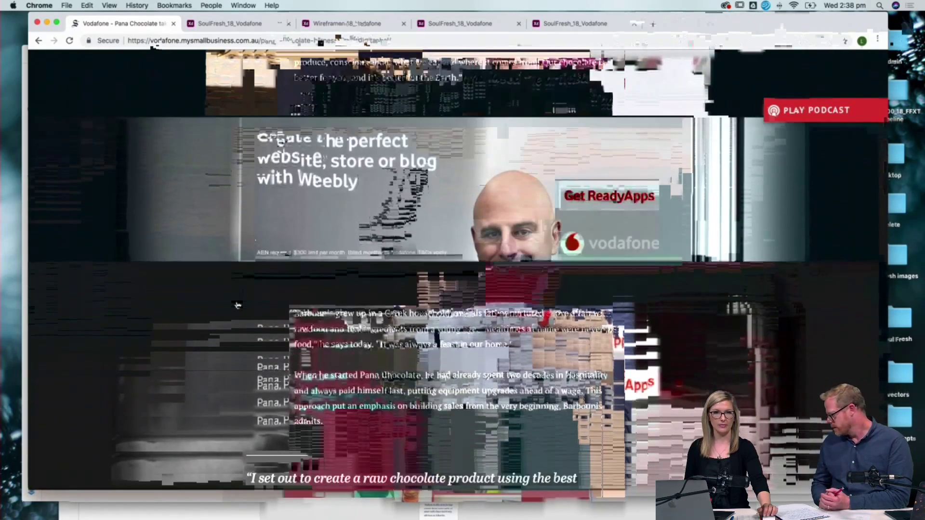
Examine the hand-lettered Passion and the Best Journey quote image in the Pana Chocolate article, then return to the article header.
{"action": "scroll", "coordinate": [236, 302], "scroll_direction": "down", "scroll_amount": 10}
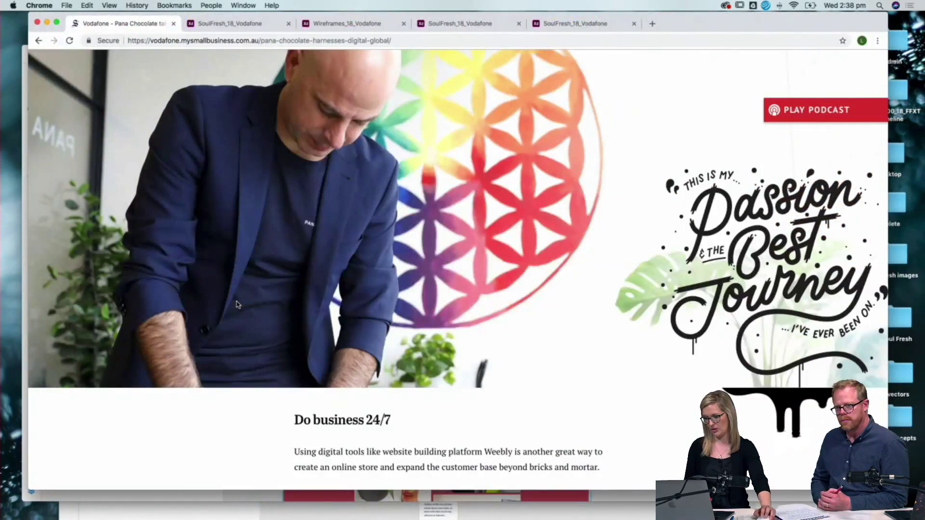
{"action": "scroll", "coordinate": [236, 305], "scroll_direction": "up", "scroll_amount": 2}
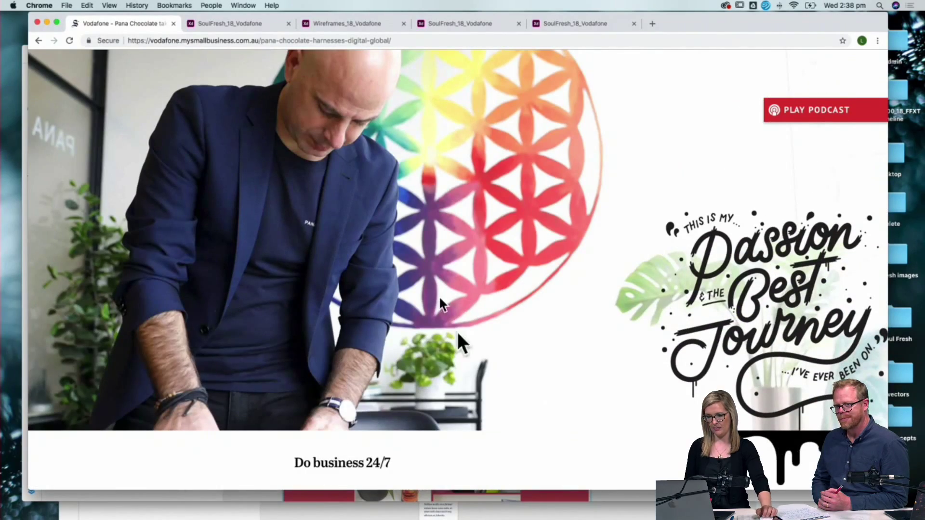
{"action": "scroll", "coordinate": [438, 281], "scroll_direction": "down", "scroll_amount": 15}
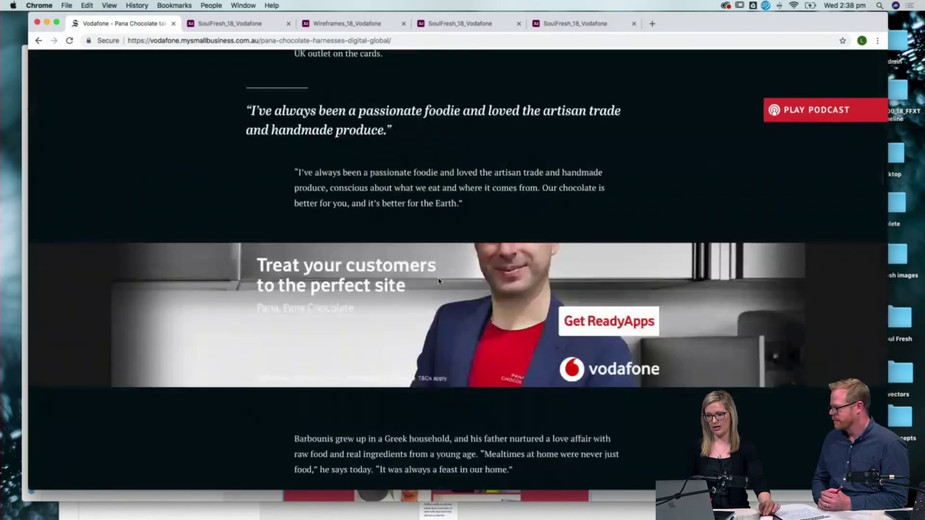
{"action": "scroll", "coordinate": [438, 281], "scroll_direction": "up", "scroll_amount": 20}
{"action": "scroll", "coordinate": [438, 281], "scroll_direction": "up", "scroll_amount": 3}
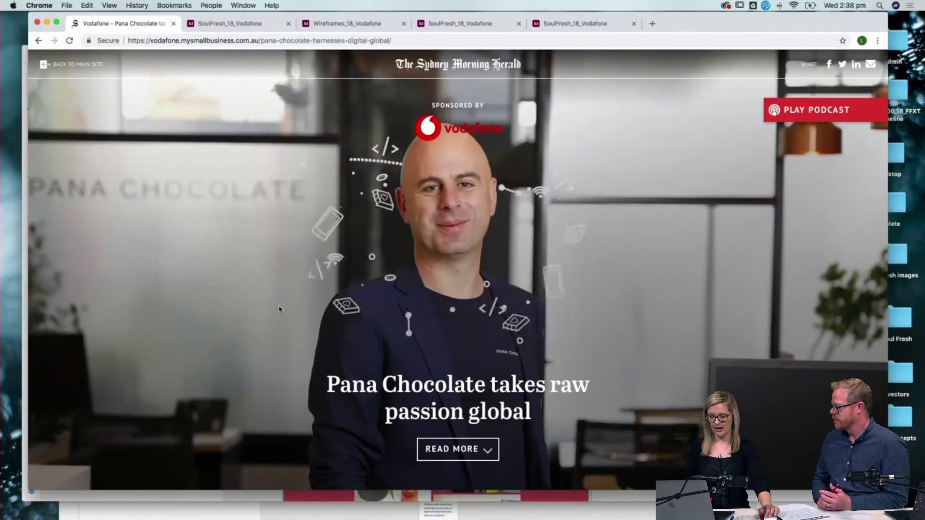
Look through the Pana Chocolate article again from the headline and animated chocolate illustrations to the photo gallery and Get ReadyApps banner.
{"action": "scroll", "coordinate": [279, 308], "scroll_direction": "down", "scroll_amount": 2}
{"action": "scroll", "coordinate": [279, 308], "scroll_direction": "down", "scroll_amount": 3}
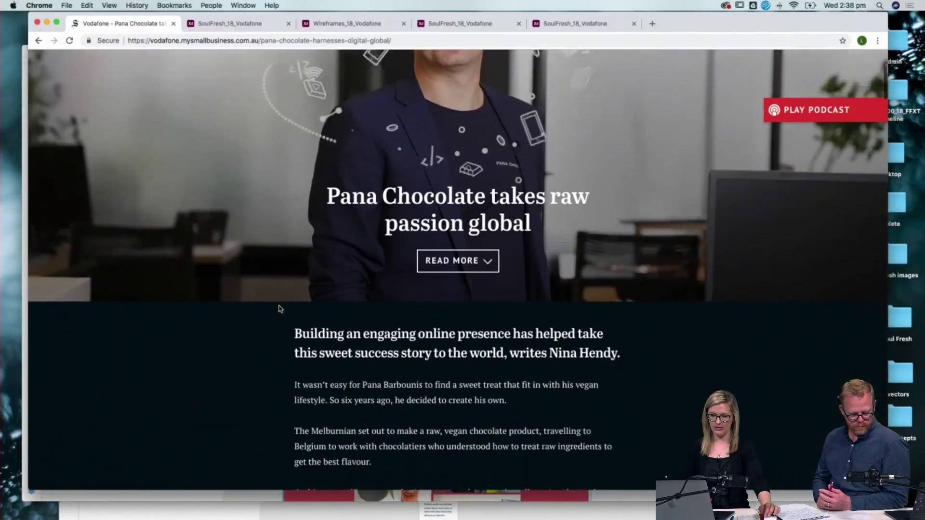
{"action": "scroll", "coordinate": [279, 308], "scroll_direction": "down", "scroll_amount": 5}
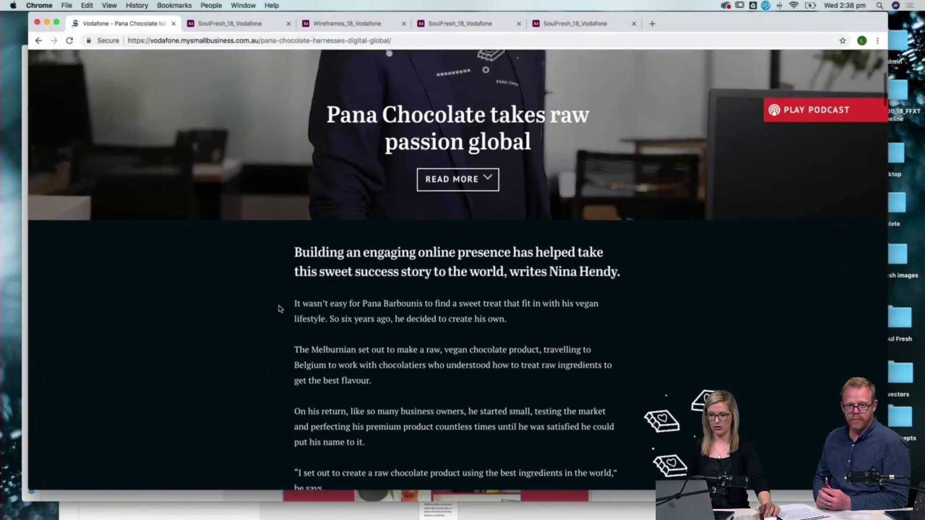
{"action": "scroll", "coordinate": [279, 308], "scroll_direction": "down", "scroll_amount": 2}
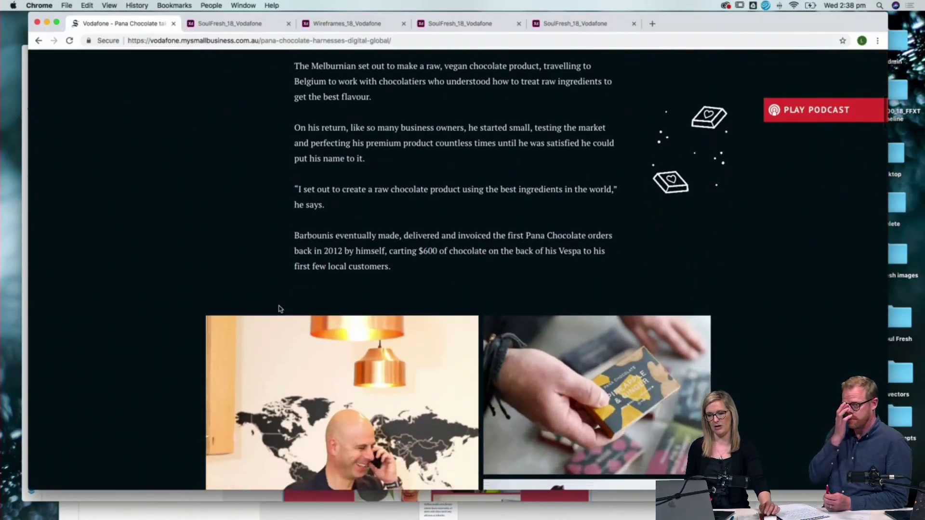
{"action": "scroll", "coordinate": [279, 308], "scroll_direction": "up", "scroll_amount": 1}
{"action": "scroll", "coordinate": [279, 308], "scroll_direction": "down", "scroll_amount": 14}
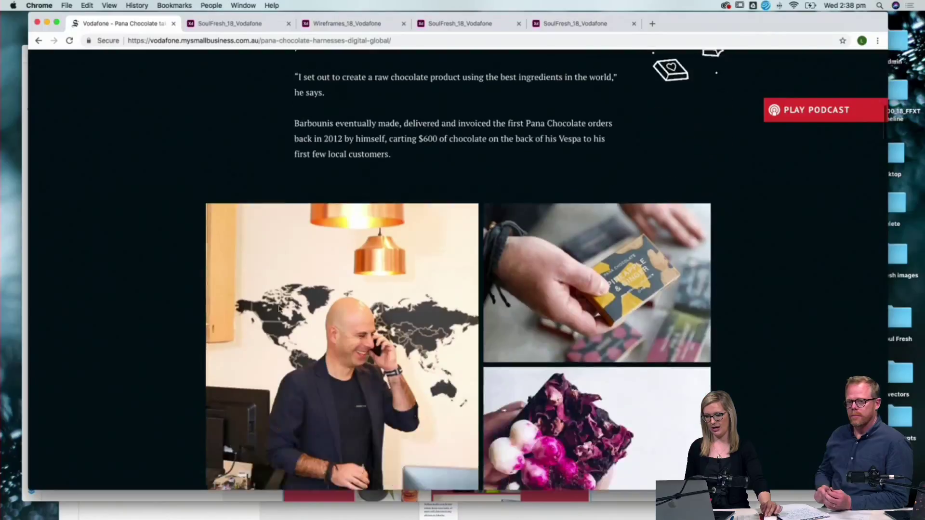
{"action": "scroll", "coordinate": [279, 308], "scroll_direction": "up", "scroll_amount": 6}
{"action": "scroll", "coordinate": [279, 308], "scroll_direction": "up", "scroll_amount": 2}
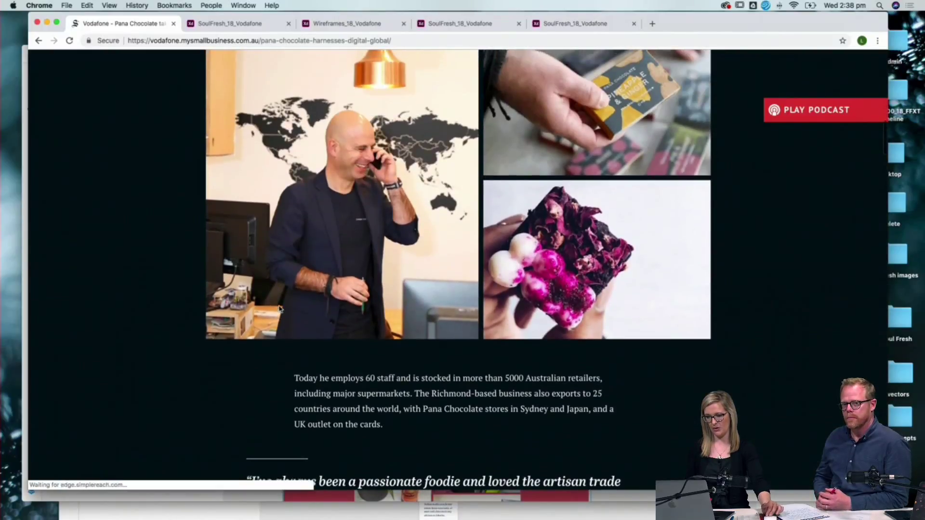
{"action": "scroll", "coordinate": [279, 308], "scroll_direction": "down", "scroll_amount": 7}
{"action": "scroll", "coordinate": [279, 305], "scroll_direction": "down", "scroll_amount": 18}
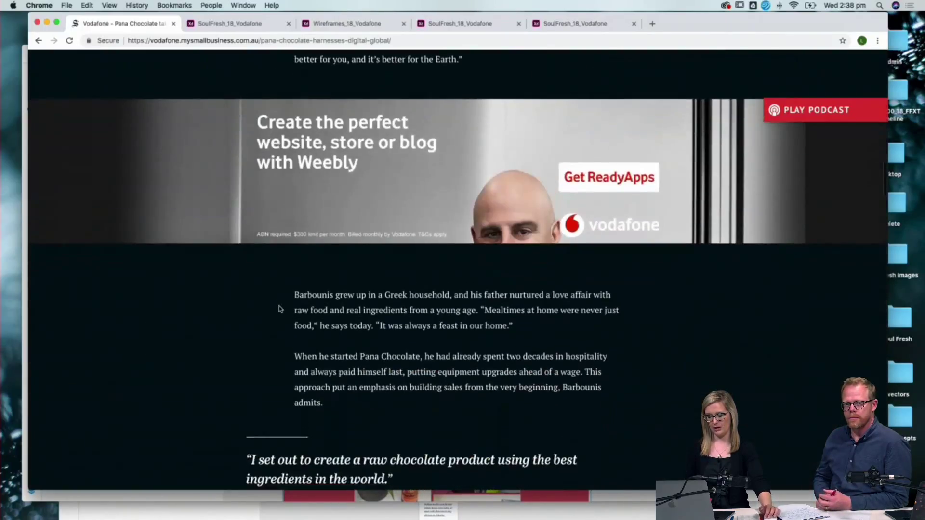
Open the article "Design start-up makes the right connection" from the Next in the series carousel at the end of the Pana Chocolate article.
{"action": "scroll", "coordinate": [278, 309], "scroll_direction": "down", "scroll_amount": 20}
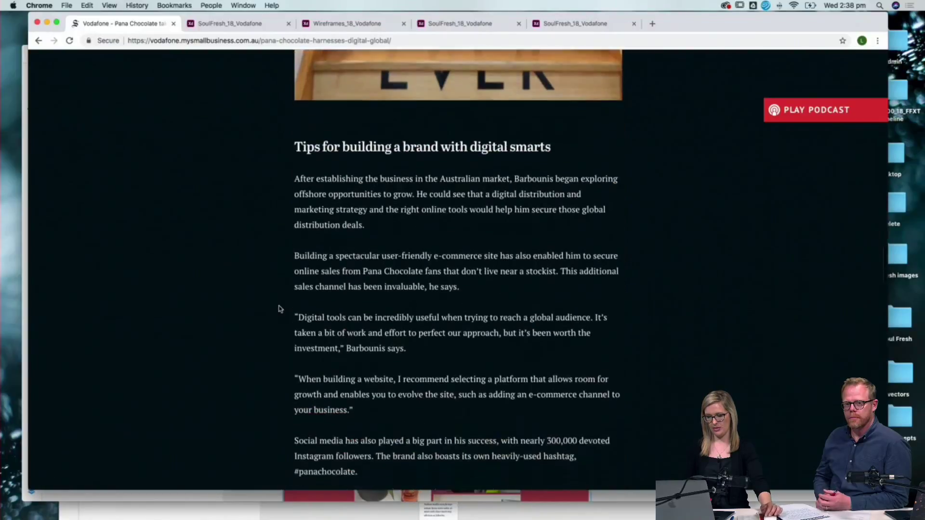
{"action": "scroll", "coordinate": [279, 308], "scroll_direction": "down", "scroll_amount": 10}
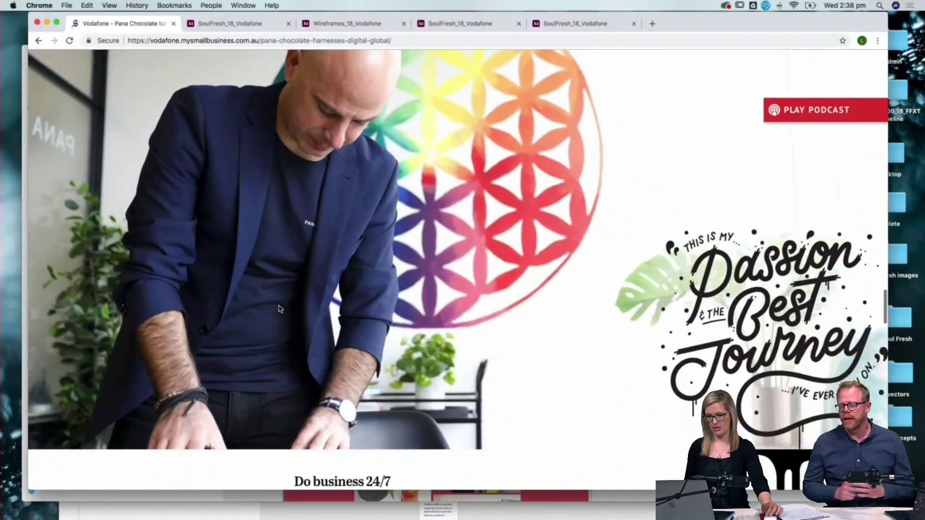
{"action": "scroll", "coordinate": [279, 308], "scroll_direction": "down", "scroll_amount": 20}
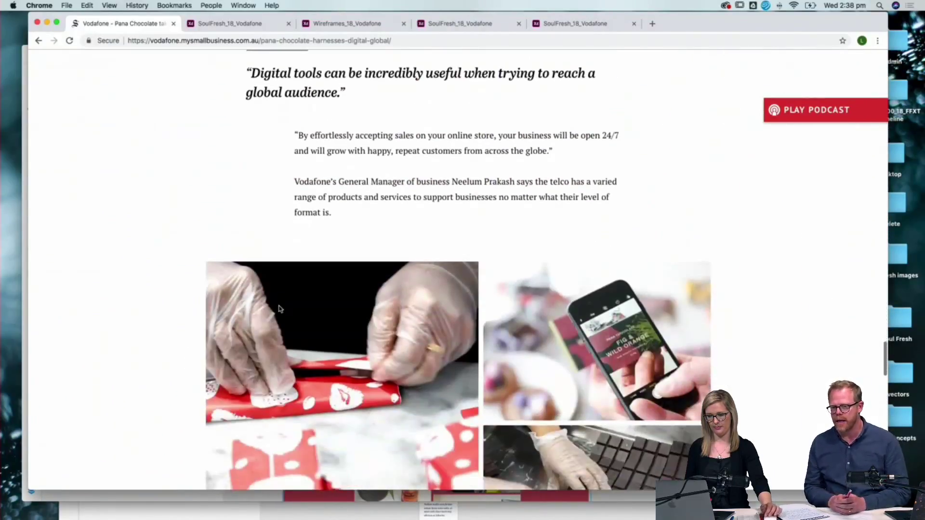
{"action": "scroll", "coordinate": [279, 309], "scroll_direction": "down", "scroll_amount": 15}
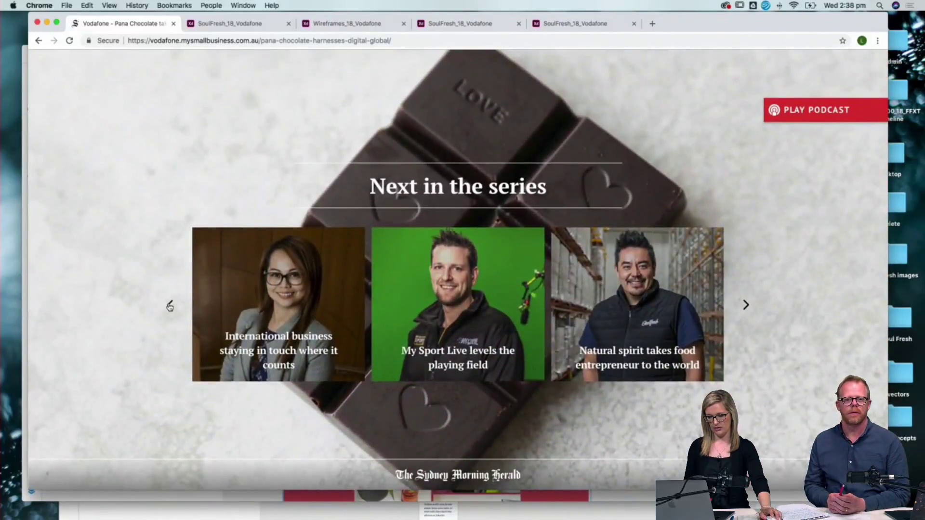
{"action": "left_click", "coordinate": [169, 305]}
{"action": "left_click", "coordinate": [250, 302]}
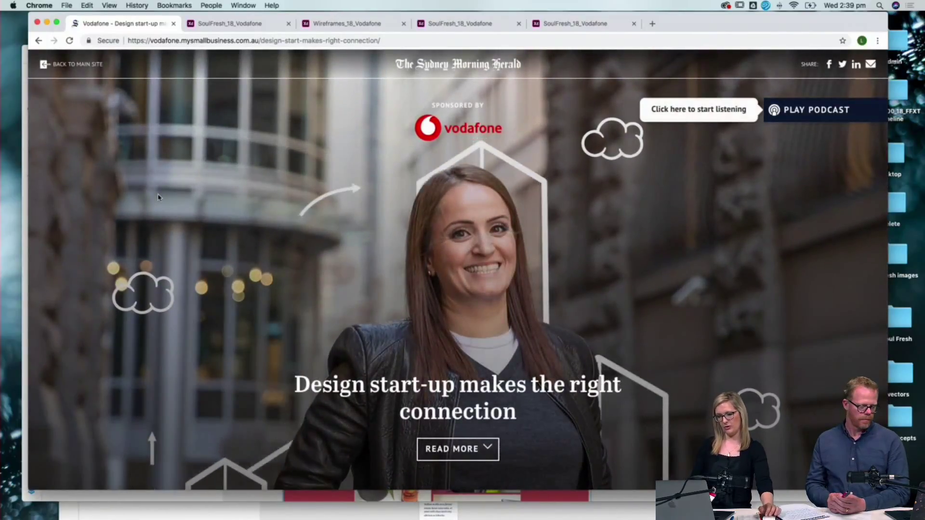
Examine the design start-up article from its header through the building illustrations, photo gallery and Subscribing to success section to the Vodafone banner.
{"action": "scroll", "coordinate": [158, 197], "scroll_direction": "down", "scroll_amount": 6}
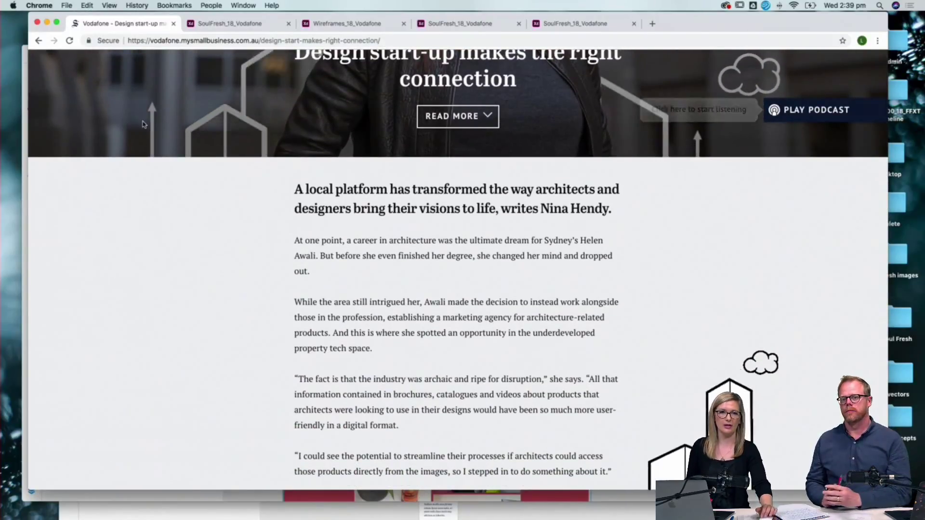
{"action": "scroll", "coordinate": [236, 231], "scroll_direction": "down", "scroll_amount": 6}
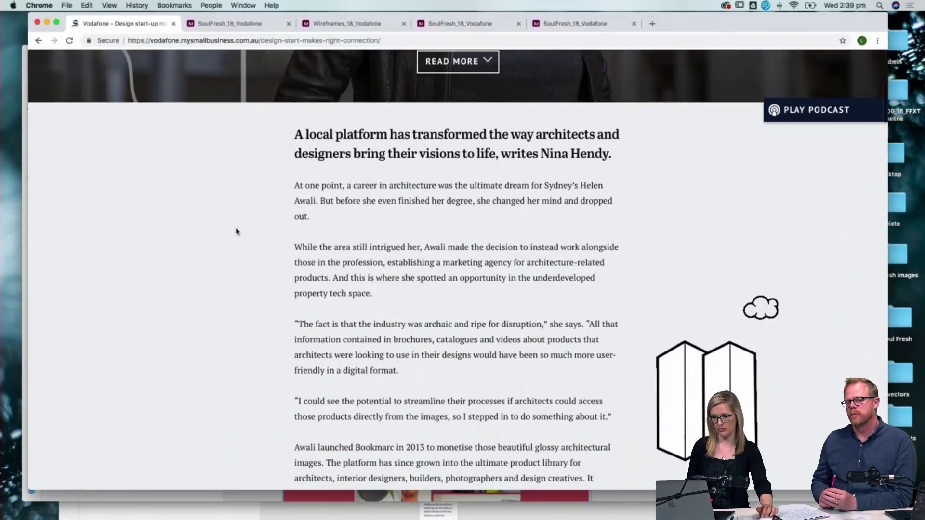
{"action": "scroll", "coordinate": [236, 232], "scroll_direction": "down", "scroll_amount": 2}
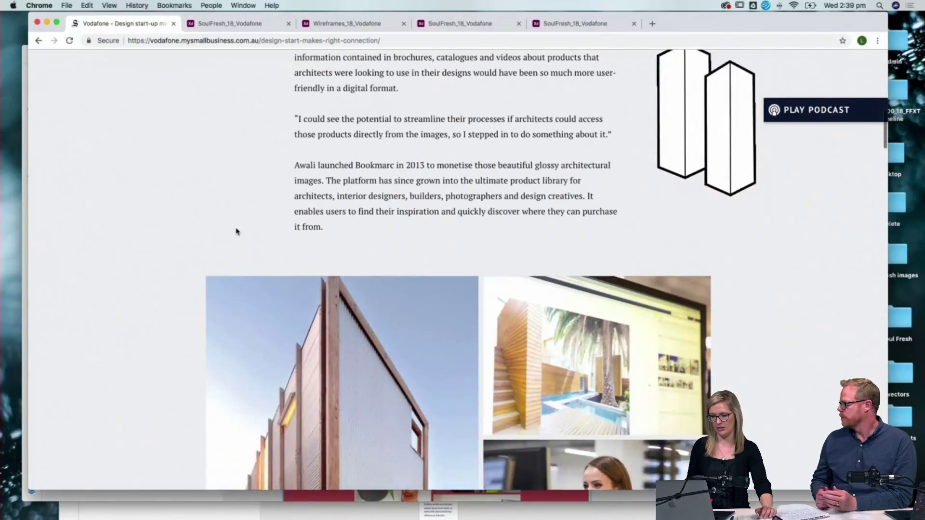
{"action": "scroll", "coordinate": [236, 232], "scroll_direction": "down", "scroll_amount": 2}
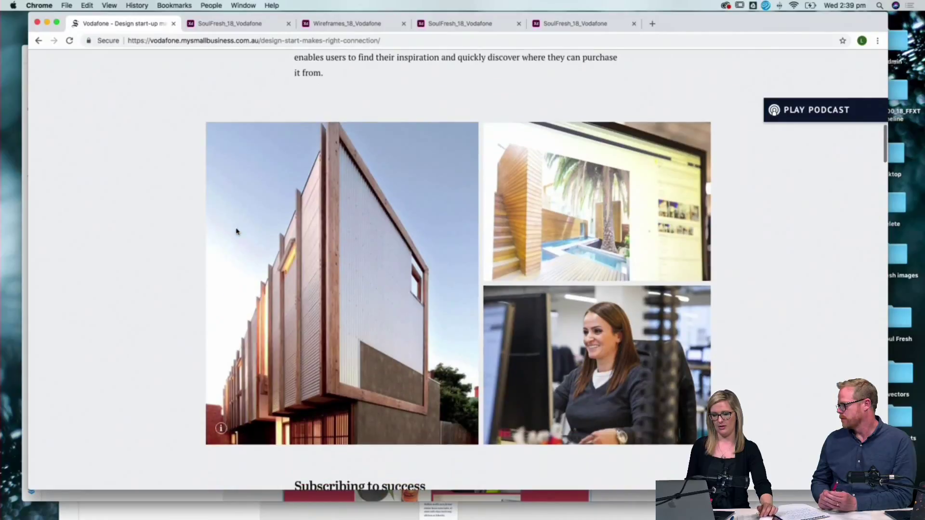
{"action": "scroll", "coordinate": [236, 232], "scroll_direction": "down", "scroll_amount": 4}
{"action": "scroll", "coordinate": [236, 231], "scroll_direction": "down", "scroll_amount": 1}
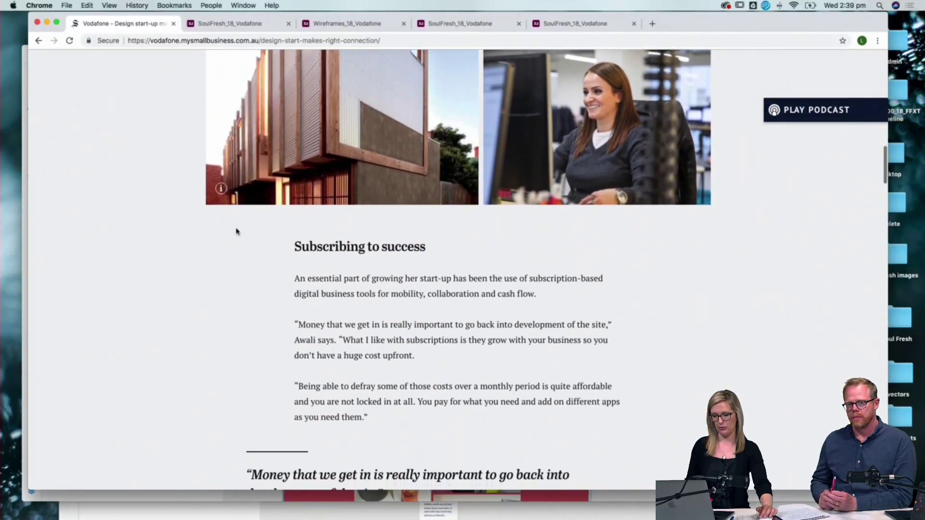
{"action": "scroll", "coordinate": [236, 232], "scroll_direction": "down", "scroll_amount": 3}
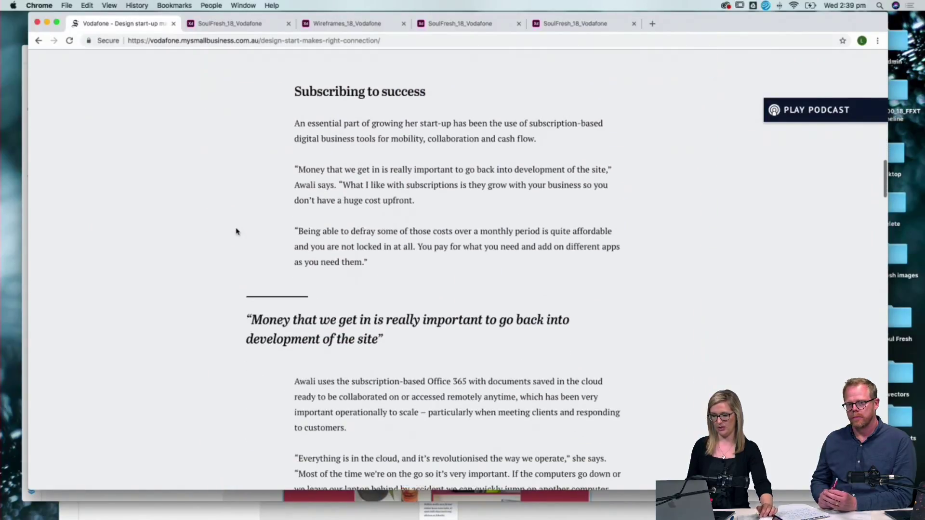
{"action": "scroll", "coordinate": [236, 231], "scroll_direction": "down", "scroll_amount": 8}
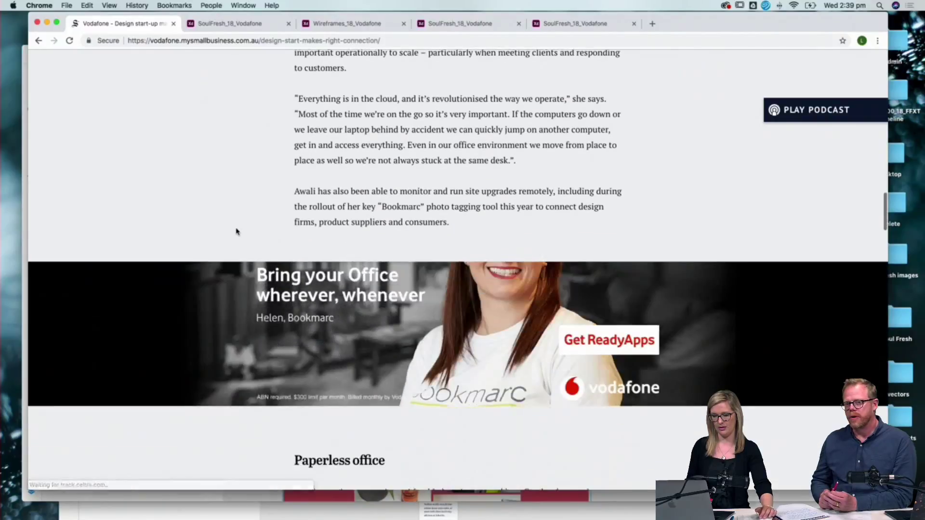
Examine the rest of the design start-up article from the Paperless office section through the cloud lettering image to the top tips list.
{"action": "scroll", "coordinate": [236, 232], "scroll_direction": "down", "scroll_amount": 9}
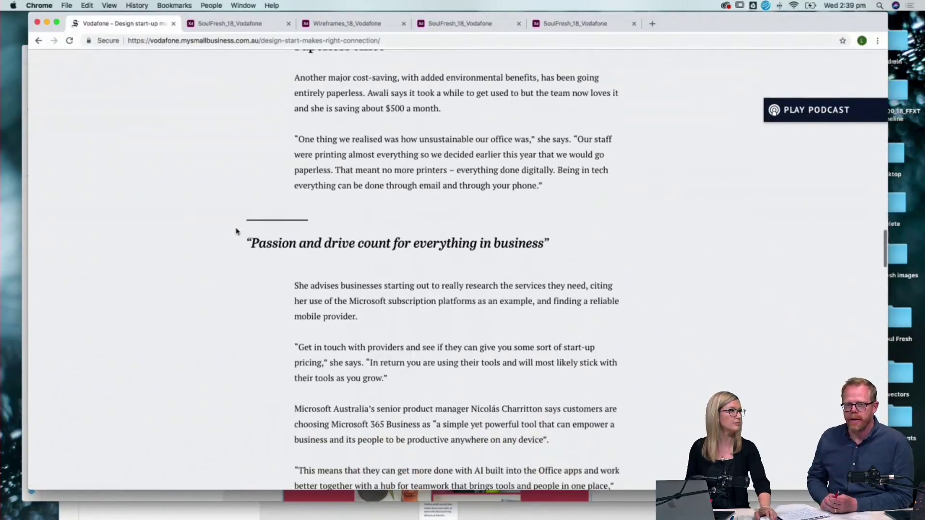
{"action": "scroll", "coordinate": [236, 232], "scroll_direction": "down", "scroll_amount": 8}
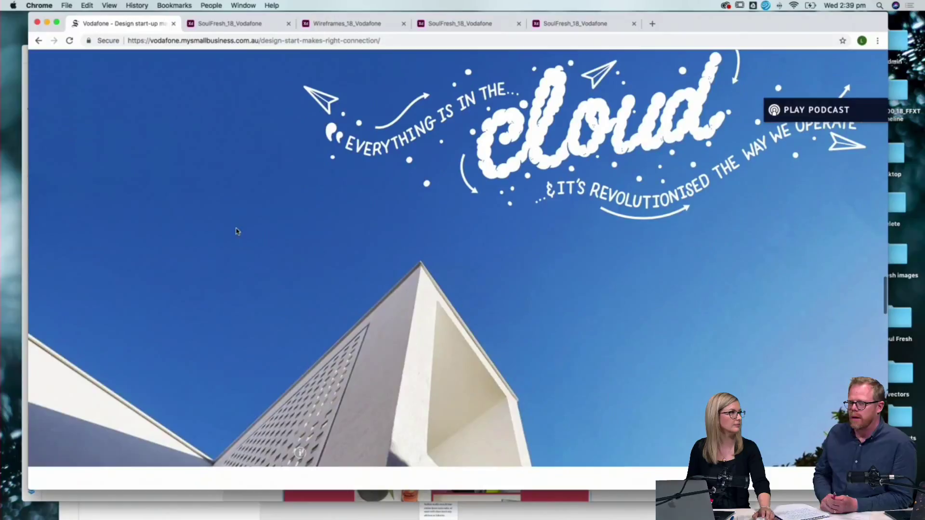
{"action": "scroll", "coordinate": [236, 232], "scroll_direction": "down", "scroll_amount": 4}
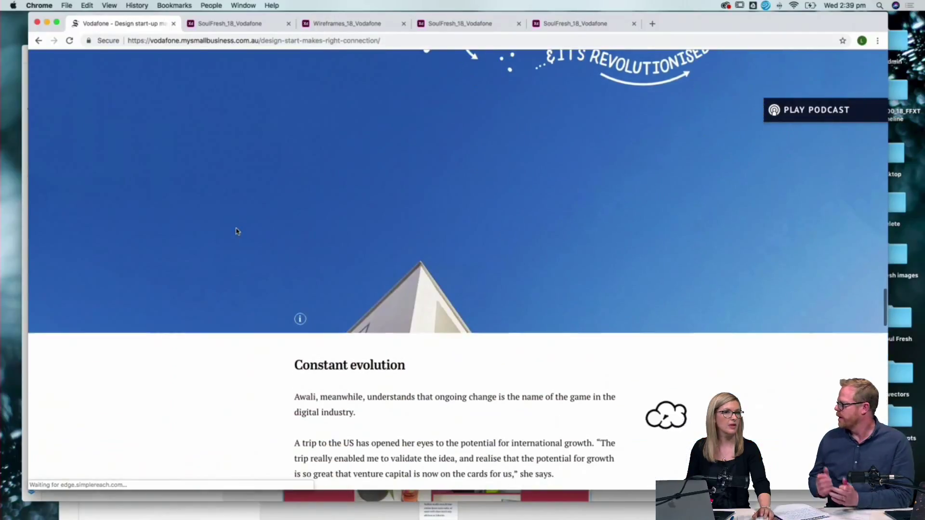
{"action": "scroll", "coordinate": [236, 231], "scroll_direction": "down", "scroll_amount": 11}
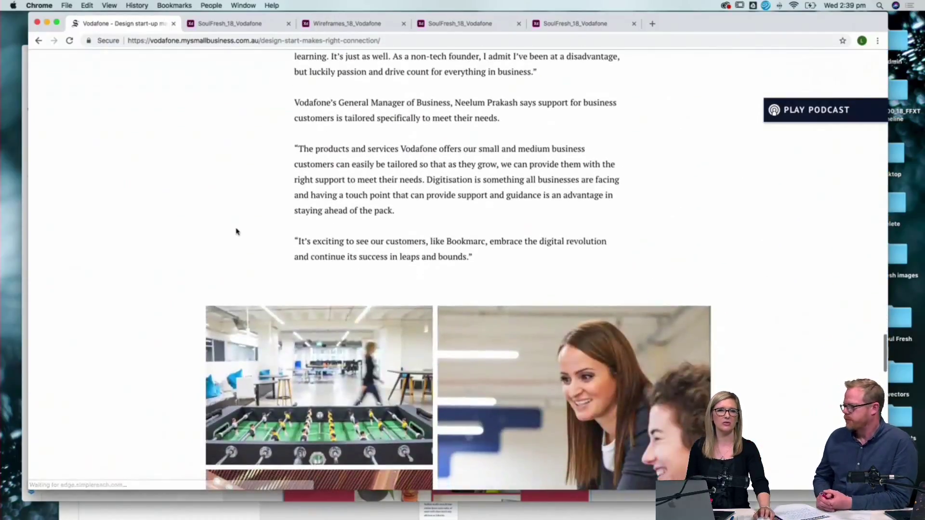
{"action": "scroll", "coordinate": [236, 232], "scroll_direction": "down", "scroll_amount": 4}
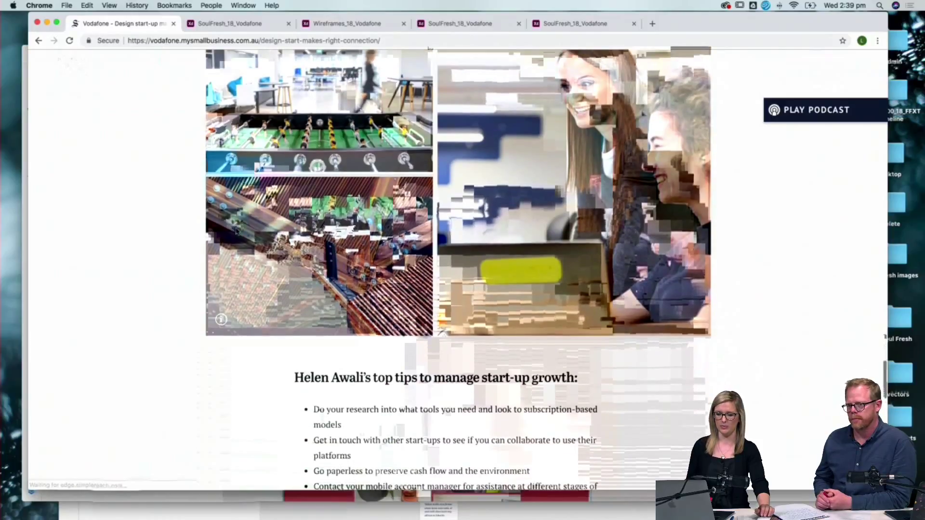
{"action": "scroll", "coordinate": [236, 232], "scroll_direction": "down", "scroll_amount": 1}
{"action": "scroll", "coordinate": [231, 220], "scroll_direction": "up", "scroll_amount": 1}
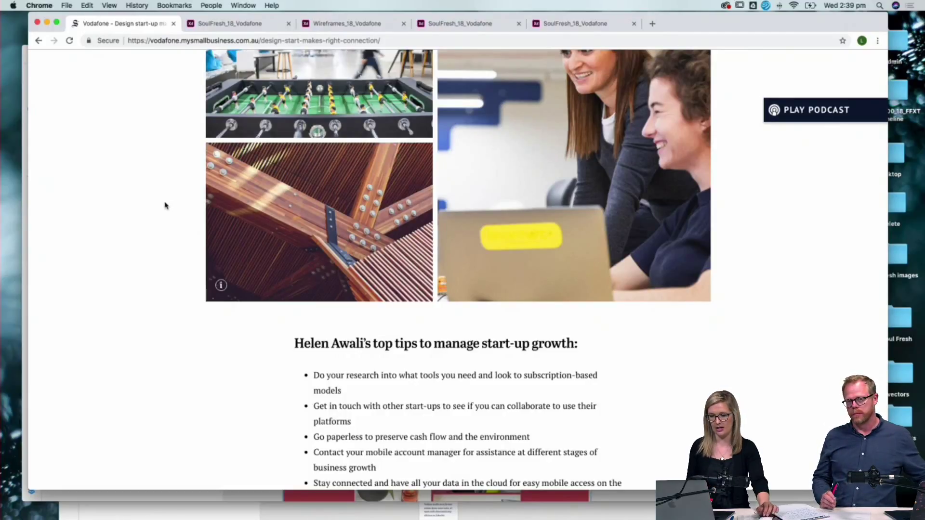
Go back to the cloud lettering quote image and examine it together with the animated cloud illustrations beside the Constant evolution section.
{"action": "scroll", "coordinate": [165, 206], "scroll_direction": "up", "scroll_amount": 15}
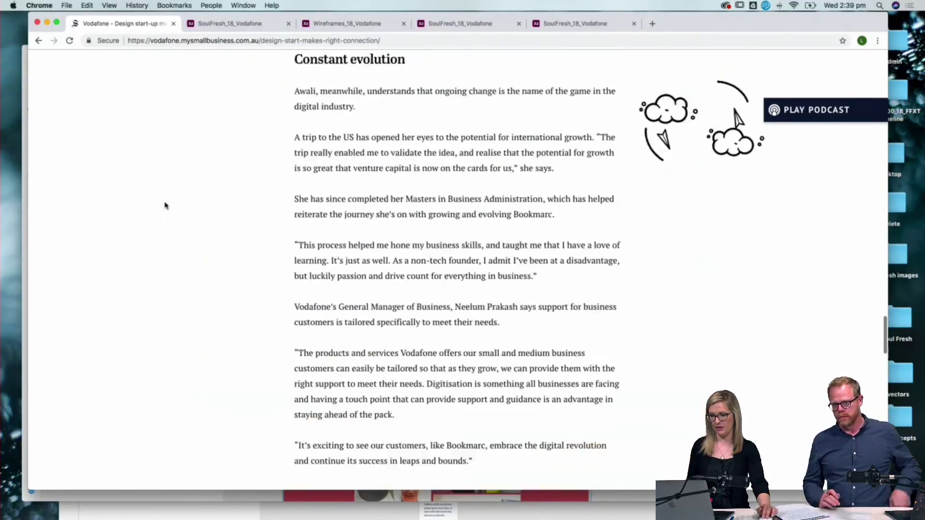
{"action": "scroll", "coordinate": [164, 206], "scroll_direction": "up", "scroll_amount": 8}
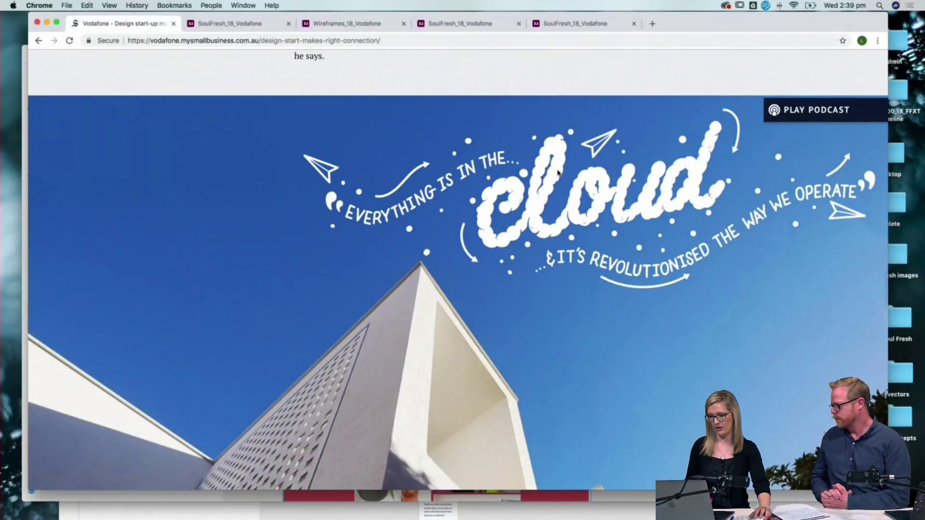
{"action": "scroll", "coordinate": [643, 265], "scroll_direction": "up", "scroll_amount": 1}
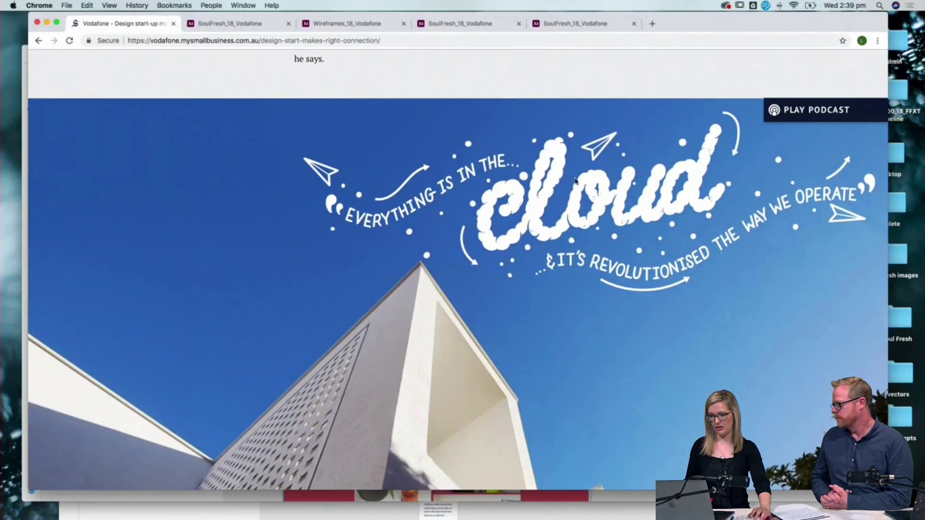
{"action": "scroll", "coordinate": [475, 277], "scroll_direction": "down", "scroll_amount": 10}
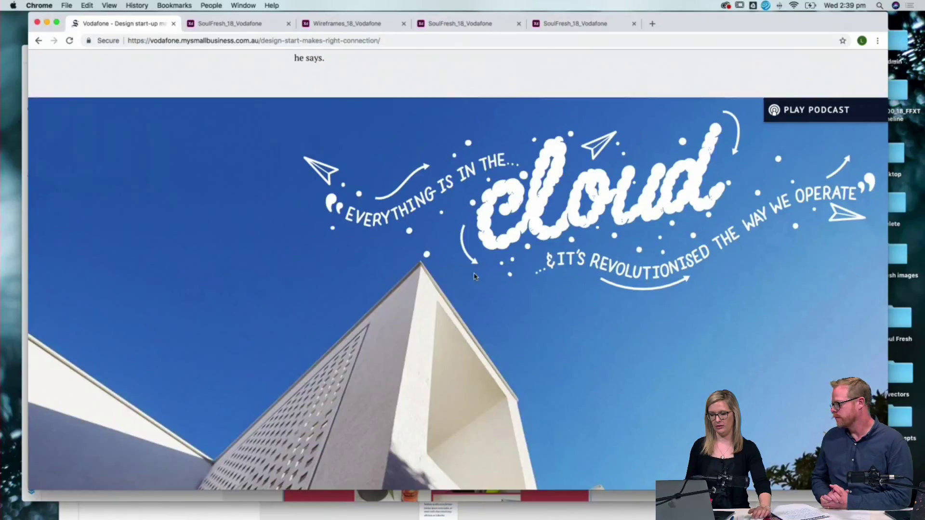
{"action": "scroll", "coordinate": [475, 277], "scroll_direction": "down", "scroll_amount": 3}
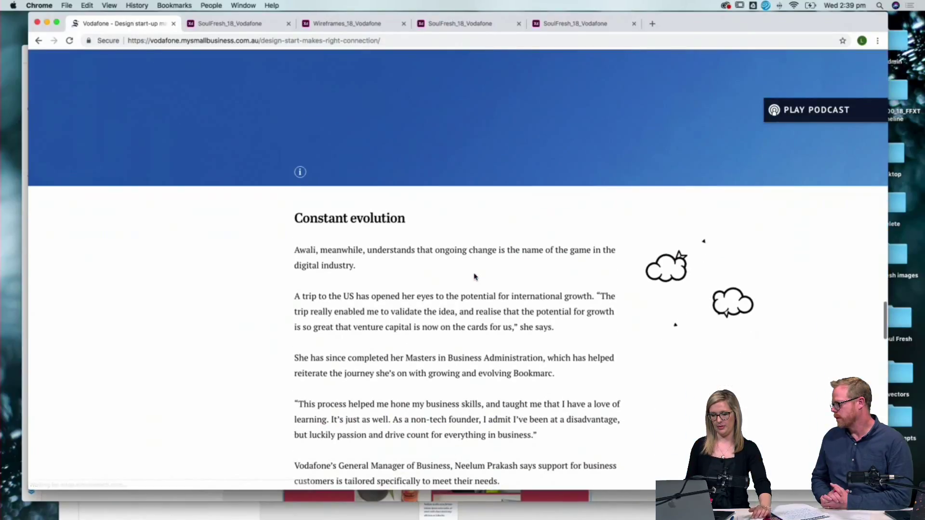
{"action": "scroll", "coordinate": [475, 277], "scroll_direction": "down", "scroll_amount": 9}
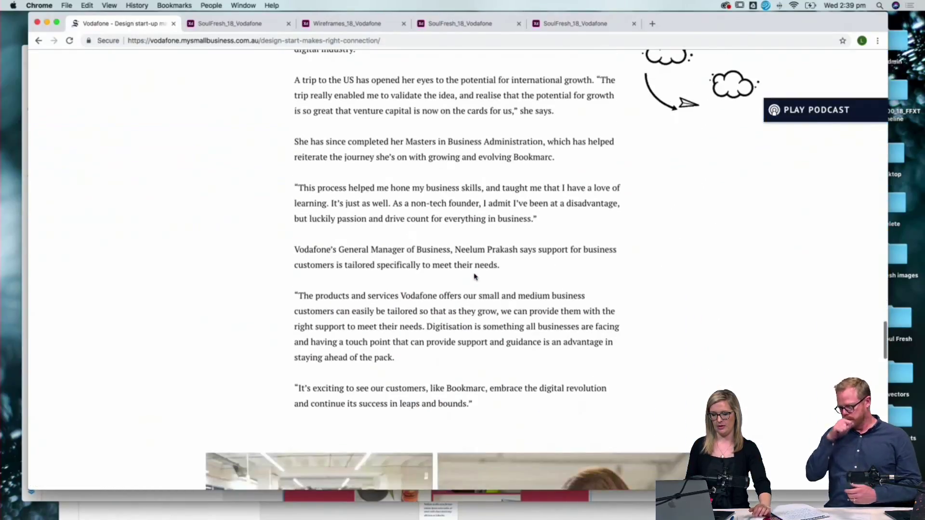
{"action": "scroll", "coordinate": [474, 277], "scroll_direction": "down", "scroll_amount": 5}
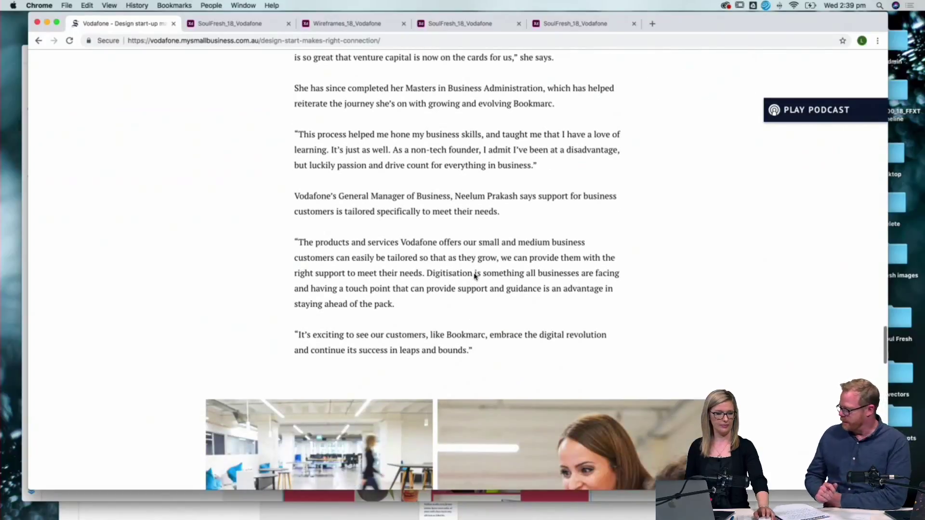
Open the article "International business staying in touch where it counts" from the Next in the series carousel at the end of the design start-up article.
{"action": "scroll", "coordinate": [474, 276], "scroll_direction": "down", "scroll_amount": 20}
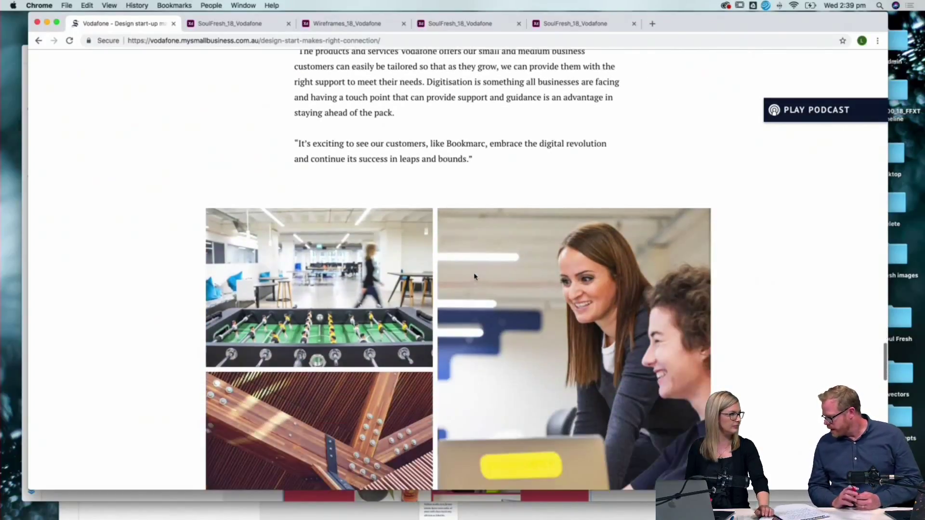
{"action": "scroll", "coordinate": [474, 277], "scroll_direction": "down", "scroll_amount": 6}
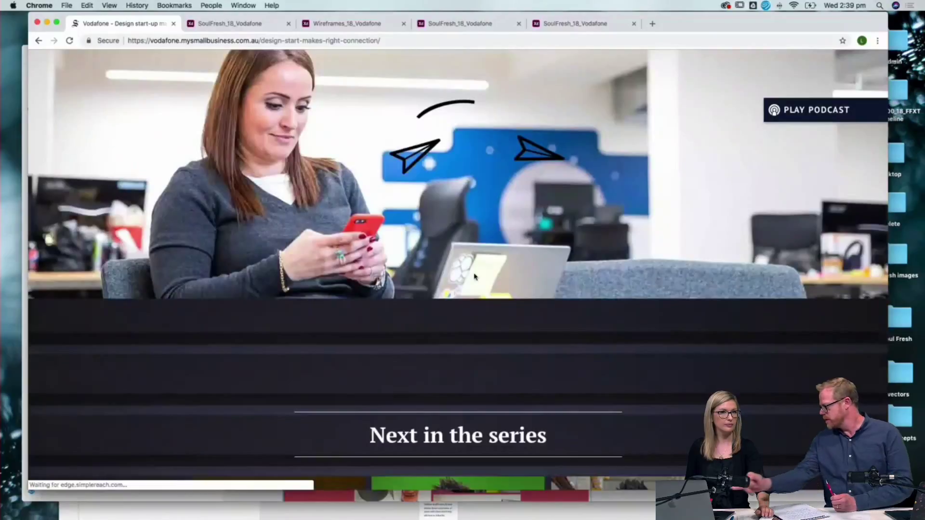
{"action": "scroll", "coordinate": [475, 277], "scroll_direction": "up", "scroll_amount": 4}
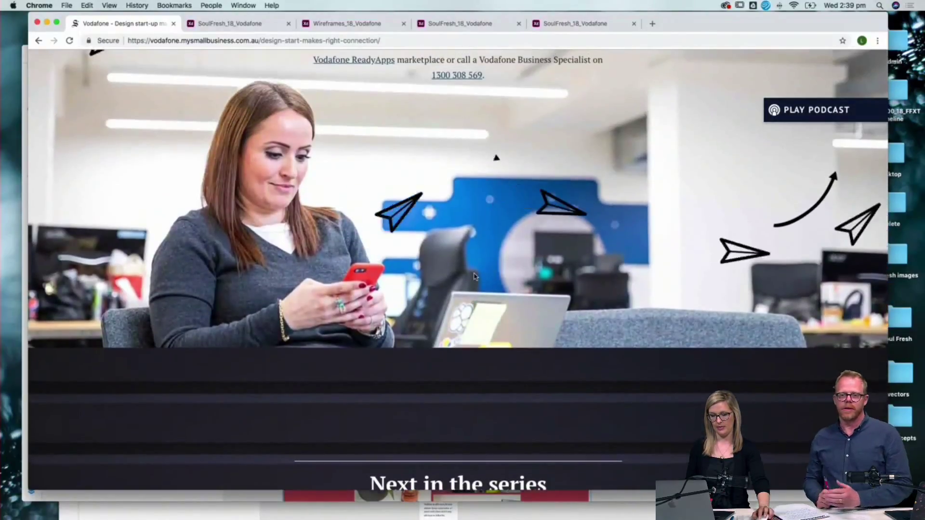
{"action": "scroll", "coordinate": [474, 277], "scroll_direction": "down", "scroll_amount": 8}
{"action": "scroll", "coordinate": [474, 277], "scroll_direction": "down", "scroll_amount": 6}
{"action": "scroll", "coordinate": [474, 277], "scroll_direction": "up", "scroll_amount": 1}
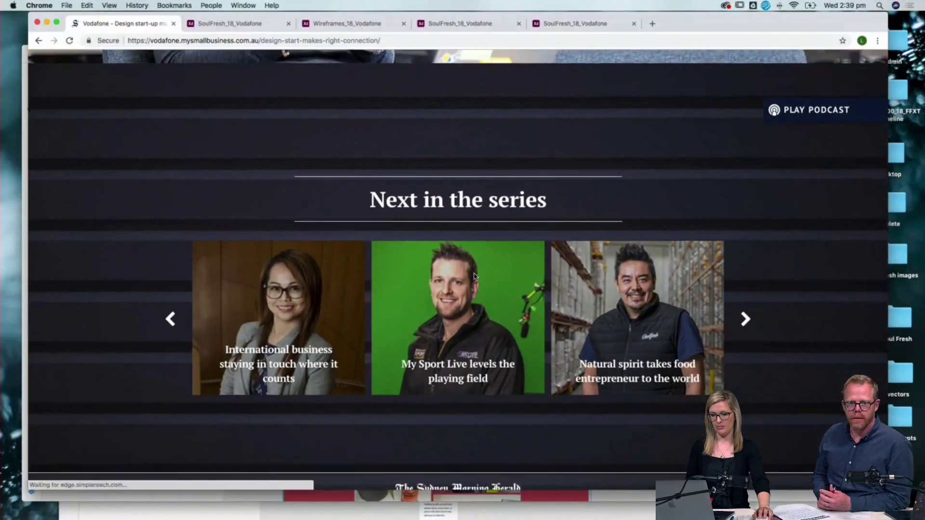
{"action": "scroll", "coordinate": [474, 277], "scroll_direction": "down", "scroll_amount": 1}
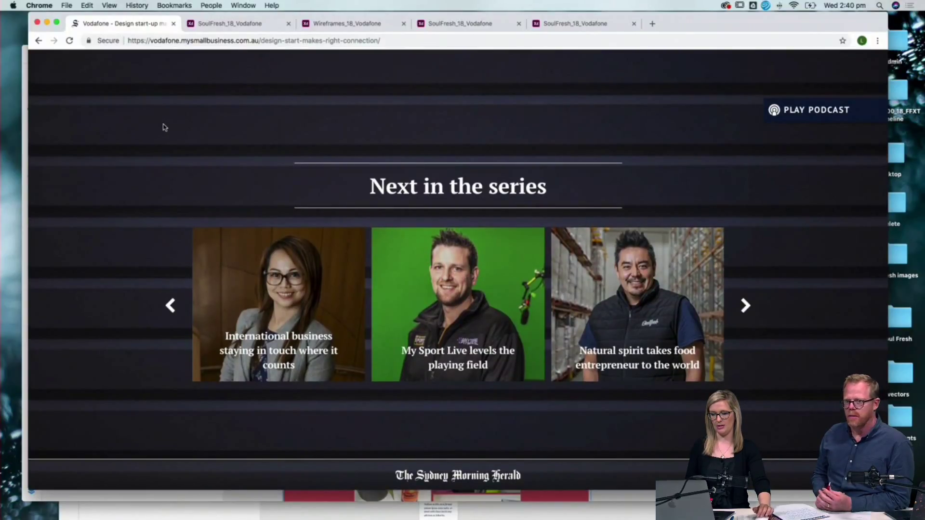
{"action": "left_click", "coordinate": [241, 292]}
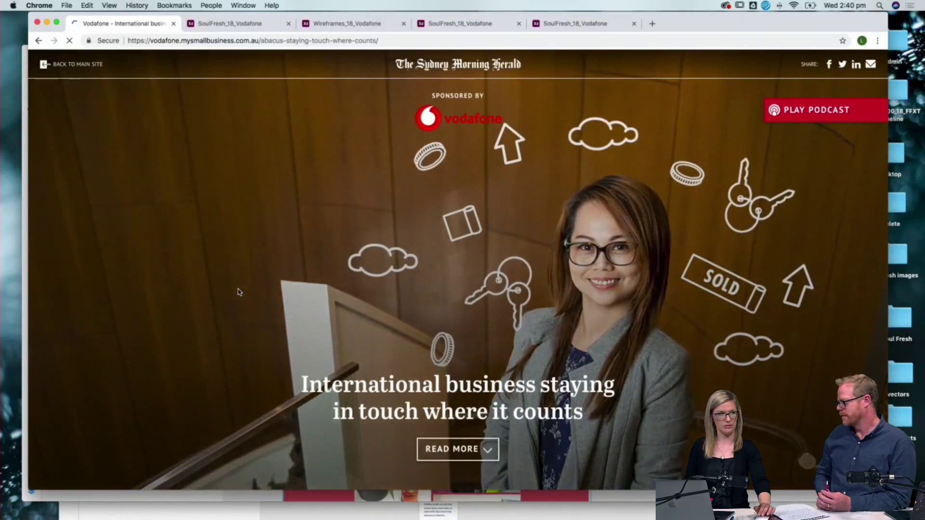
Examine the international business article from its illustrated header through the portrait photo and Cutting communication costs section to the closing Vodafone sponsor section.
{"action": "scroll", "coordinate": [210, 306], "scroll_direction": "down", "scroll_amount": 5}
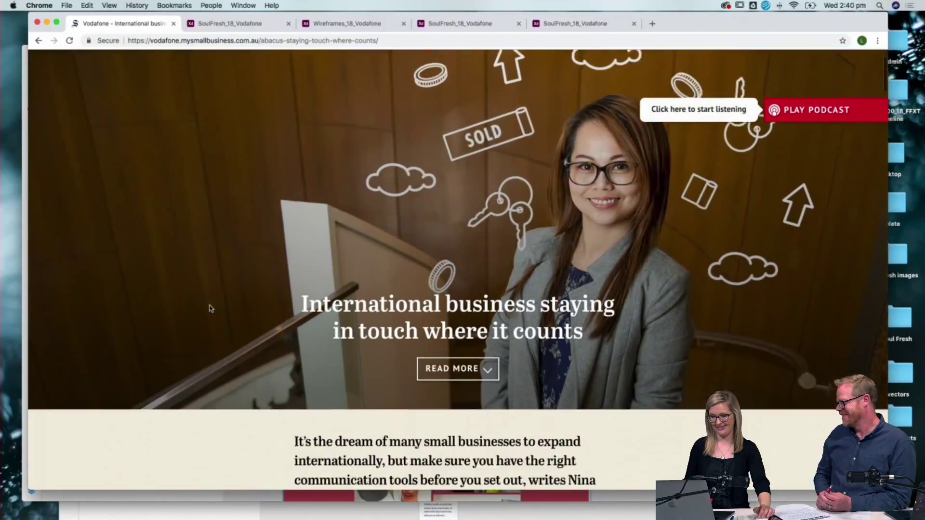
{"action": "scroll", "coordinate": [210, 308], "scroll_direction": "down", "scroll_amount": 2}
{"action": "scroll", "coordinate": [210, 308], "scroll_direction": "down", "scroll_amount": 4}
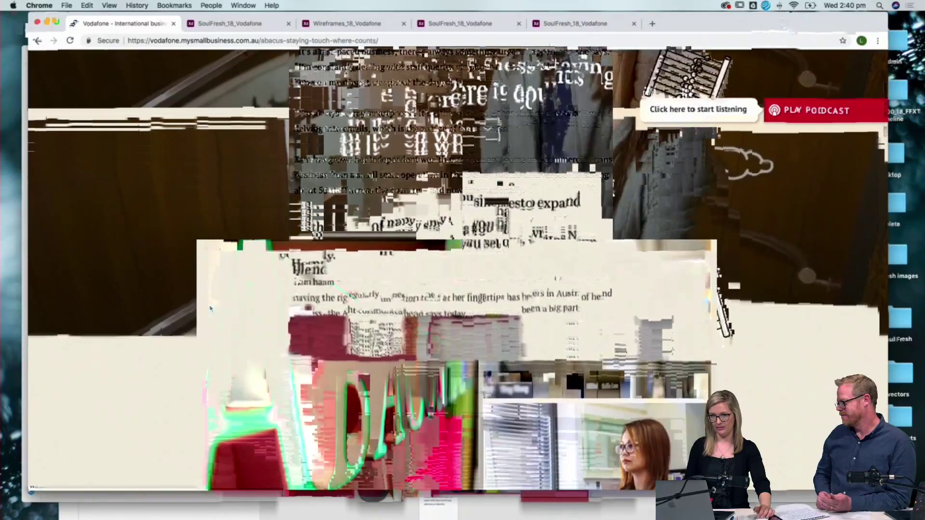
{"action": "scroll", "coordinate": [210, 306], "scroll_direction": "down", "scroll_amount": 3}
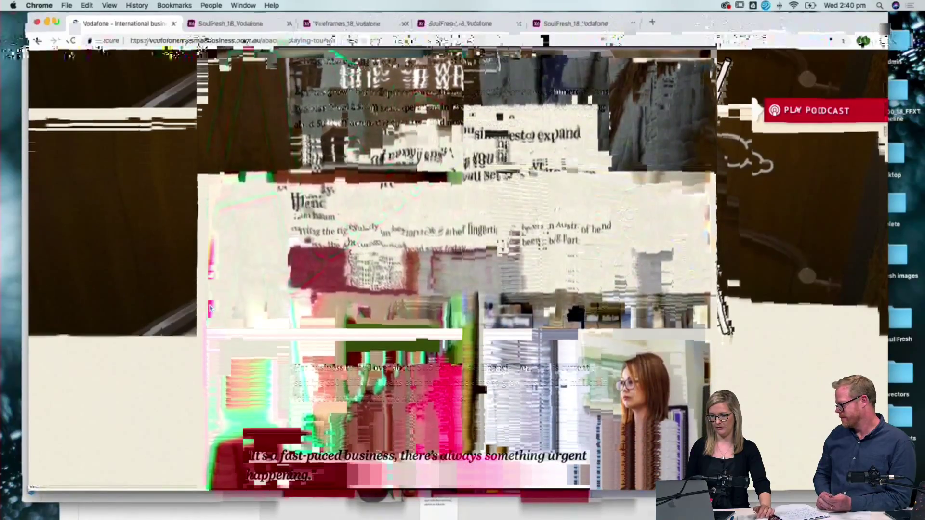
{"action": "scroll", "coordinate": [209, 304], "scroll_direction": "down", "scroll_amount": 3}
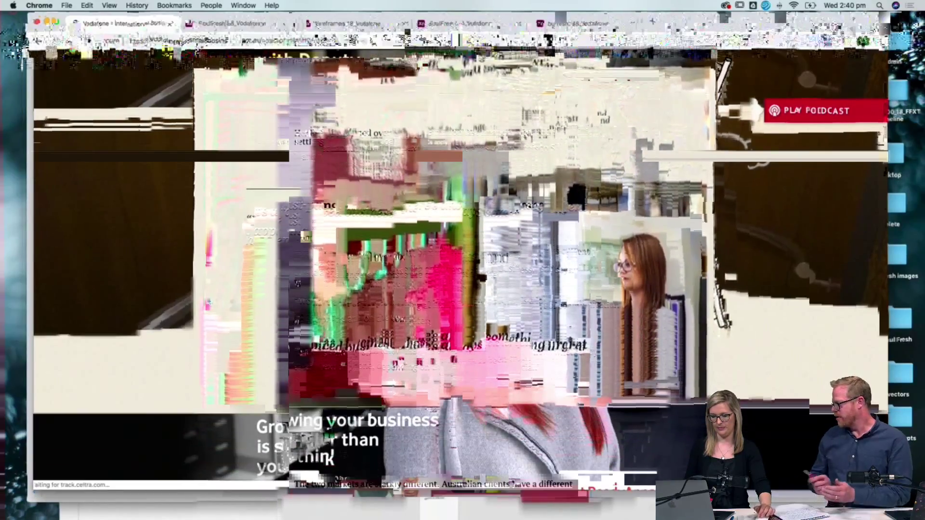
{"action": "scroll", "coordinate": [210, 303], "scroll_direction": "down", "scroll_amount": 5}
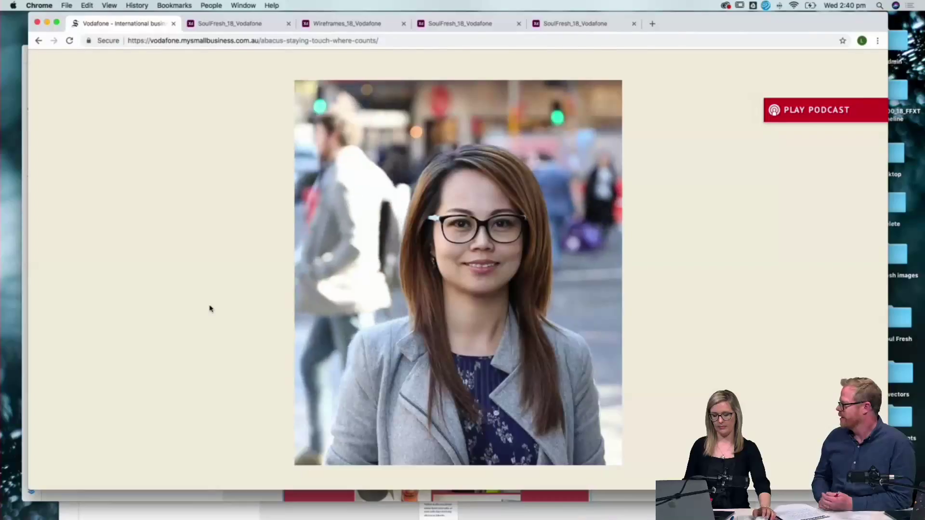
{"action": "scroll", "coordinate": [209, 308], "scroll_direction": "down", "scroll_amount": 2}
{"action": "scroll", "coordinate": [210, 308], "scroll_direction": "down", "scroll_amount": 7}
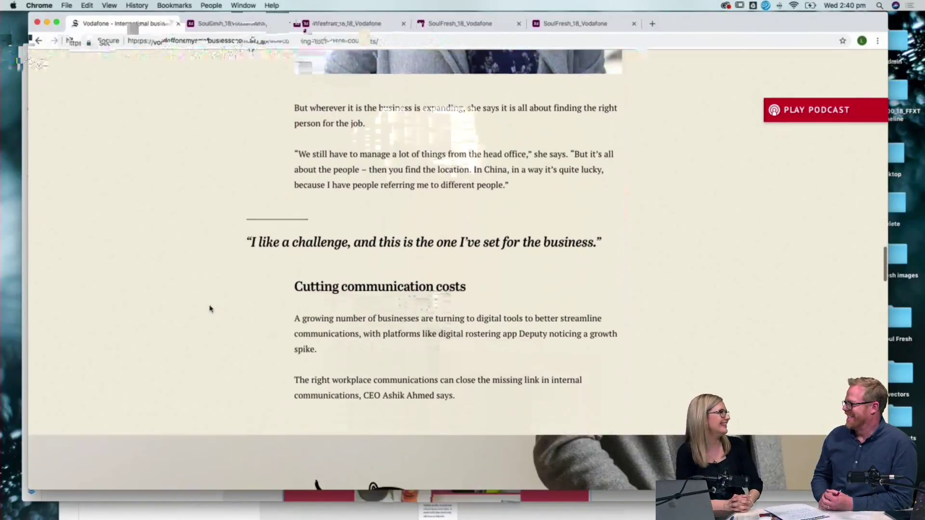
{"action": "scroll", "coordinate": [209, 308], "scroll_direction": "down", "scroll_amount": 10}
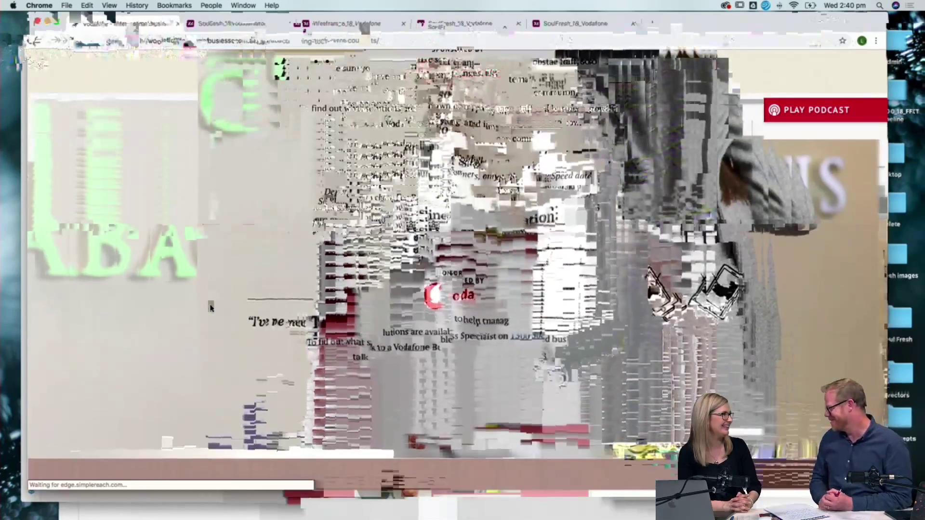